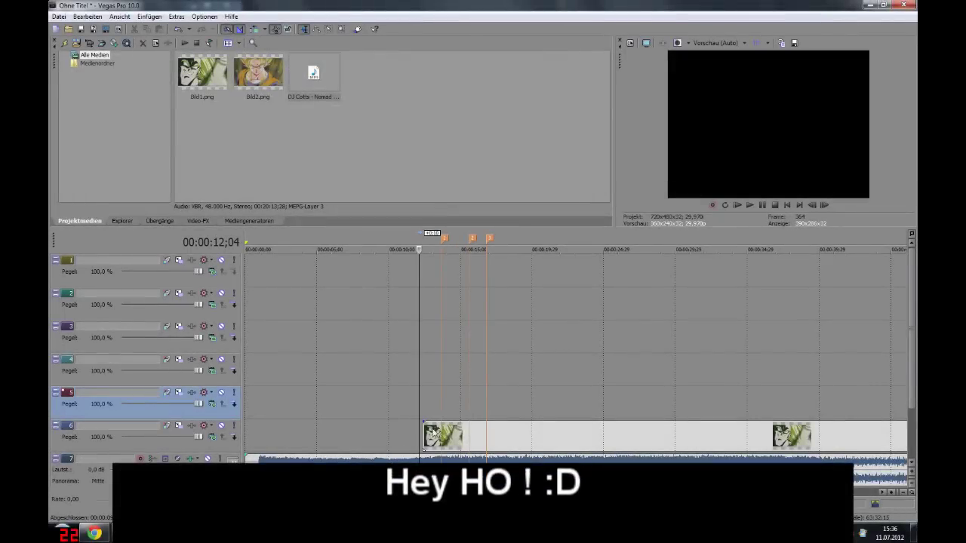
- Frame the track 6 picture clip with the 16:9 Breitbild-TV pan/crop preset
{"action": "left_click", "coordinate": [424, 445]}
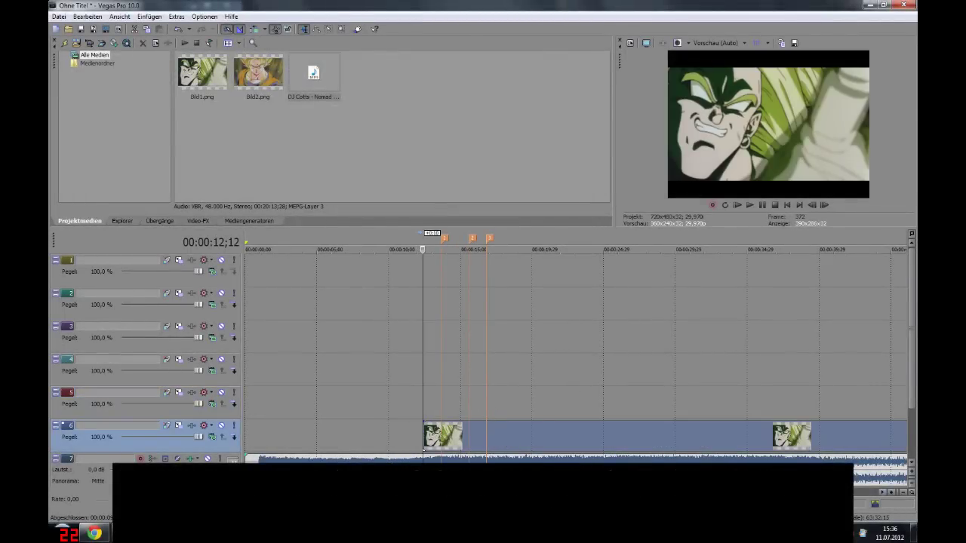
{"action": "scroll", "coordinate": [424, 448], "scroll_direction": "right", "scroll_amount": 3}
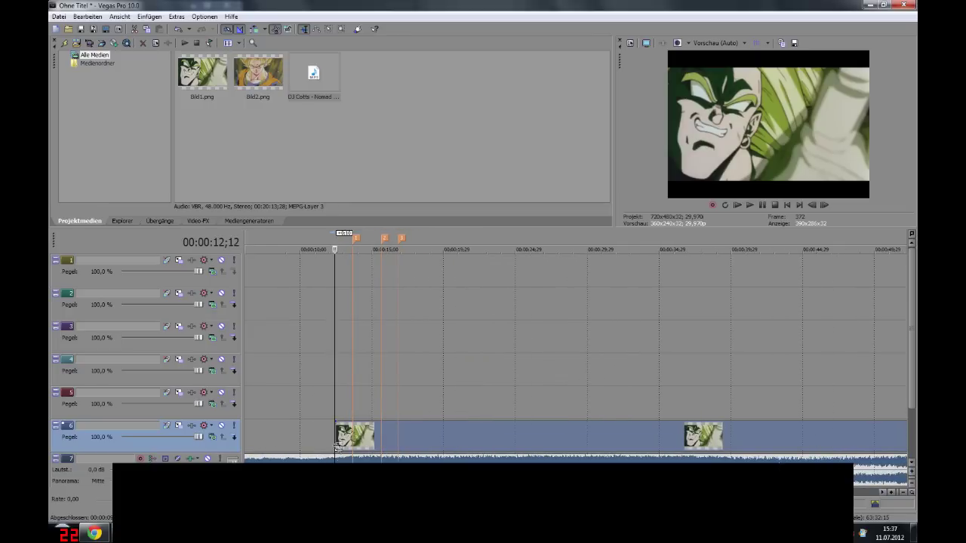
{"action": "right_click", "coordinate": [340, 438]}
{"action": "left_click", "coordinate": [396, 228]}
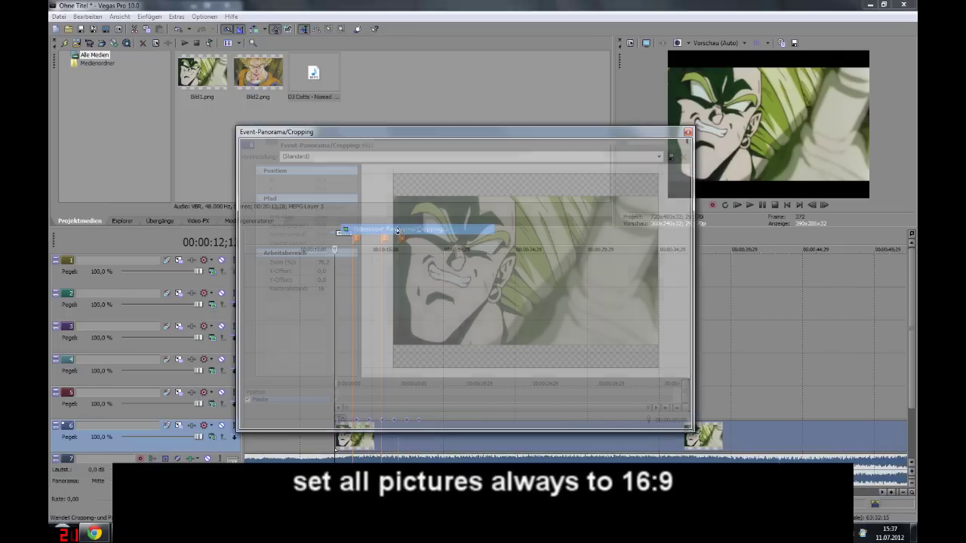
{"action": "left_click", "coordinate": [659, 156]}
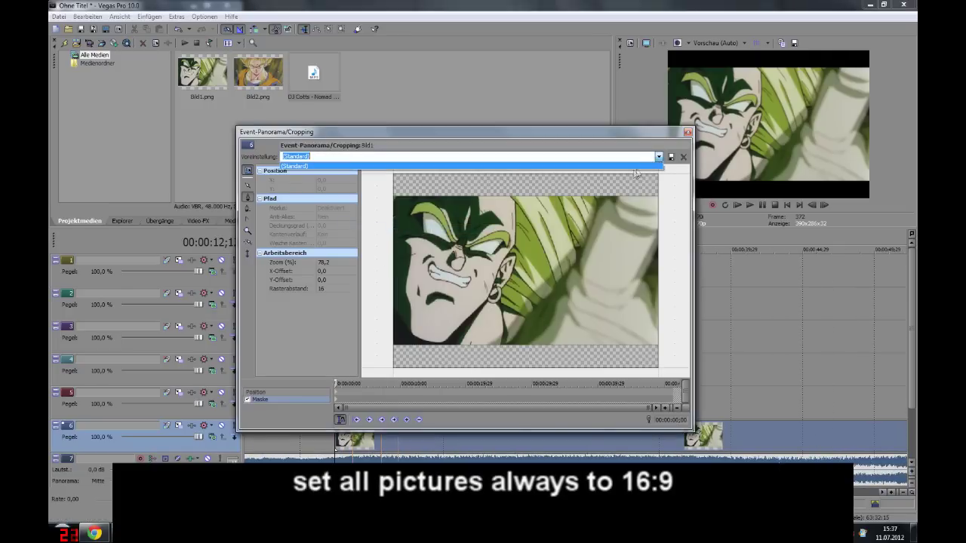
{"action": "left_click", "coordinate": [652, 164]}
{"action": "left_click", "coordinate": [338, 393]}
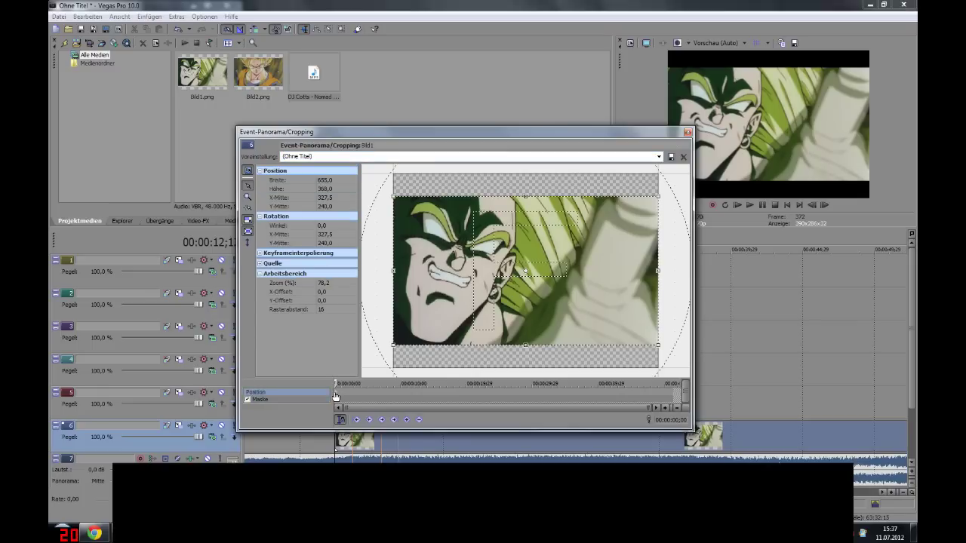
{"action": "left_click", "coordinate": [658, 157]}
{"action": "left_click", "coordinate": [531, 185]}
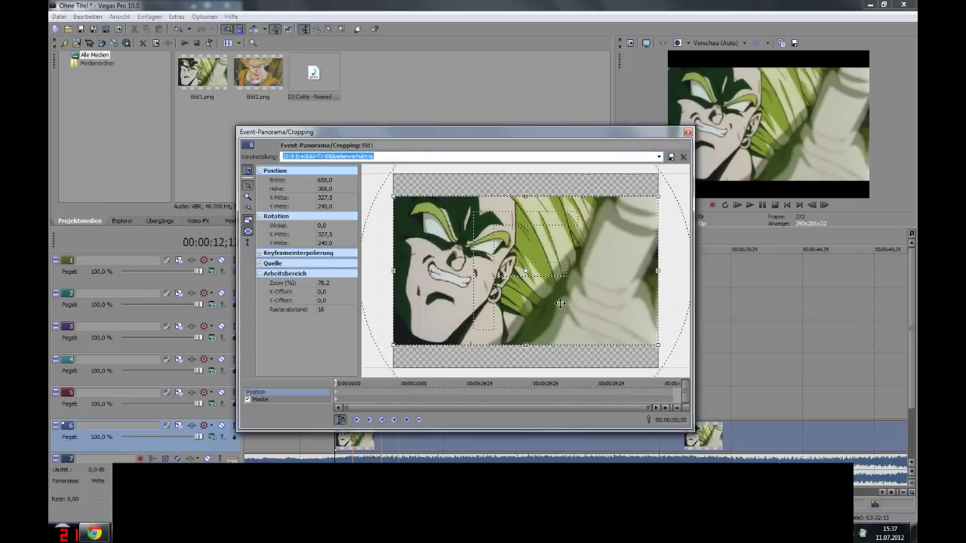
{"action": "left_click", "coordinate": [688, 133]}
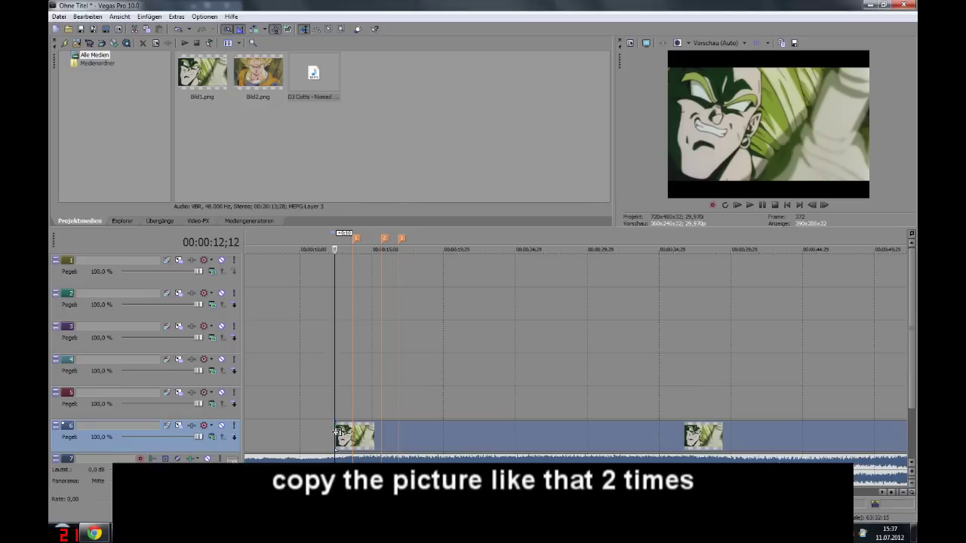
- Paste copies of the picture clips onto tracks 4 and 2, aligned with track 6
{"action": "left_click", "coordinate": [337, 372]}
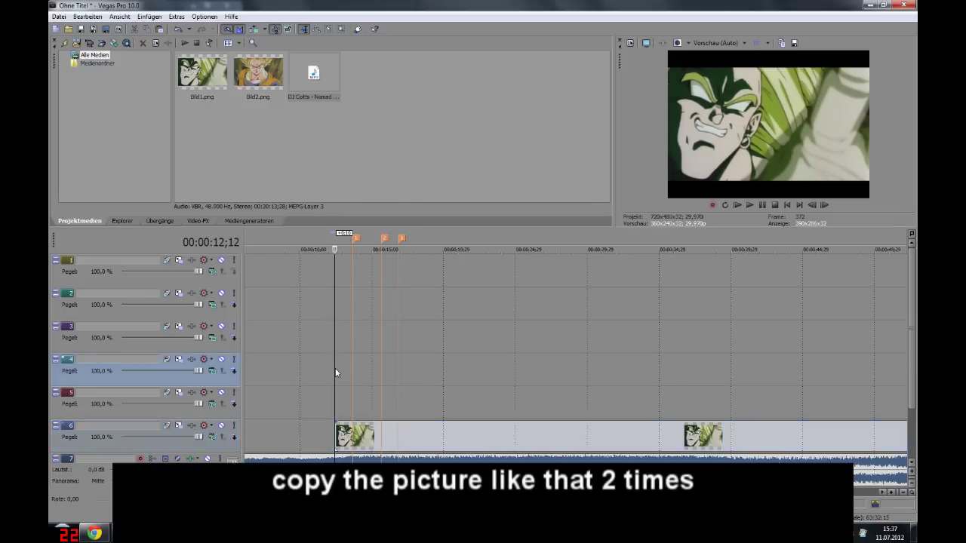
{"action": "key", "text": "ctrl+v"}
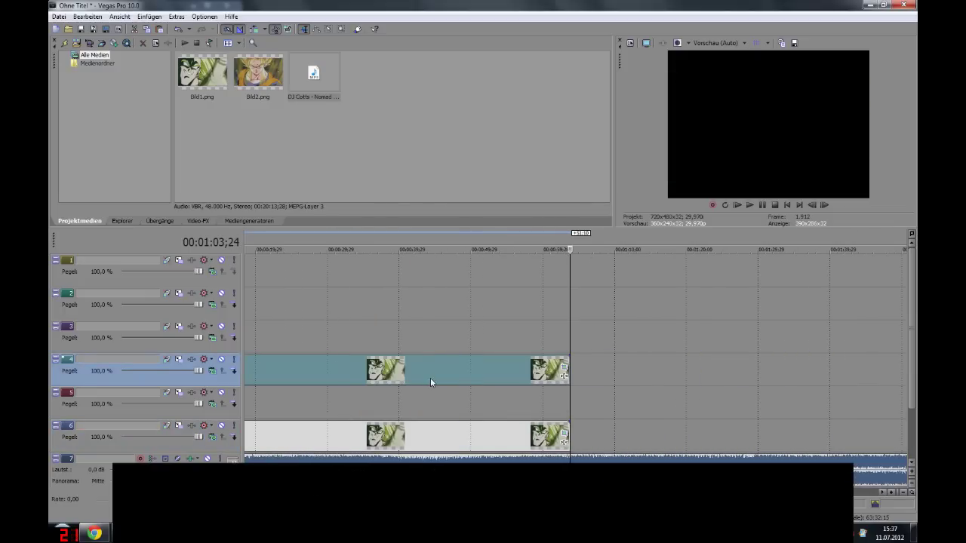
{"action": "scroll", "coordinate": [430, 378], "scroll_direction": "down", "scroll_amount": 2}
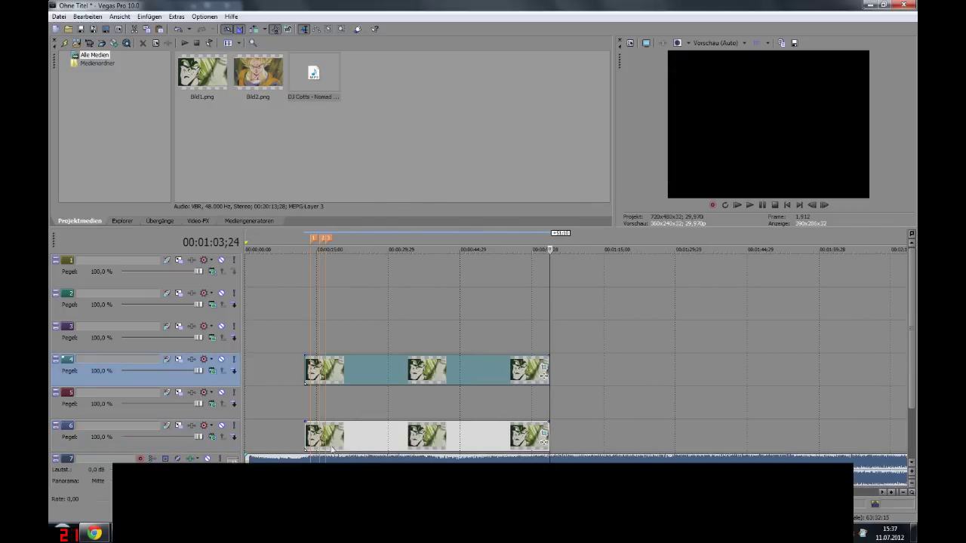
{"action": "left_click", "coordinate": [308, 312]}
{"action": "key", "text": "ctrl+v"}
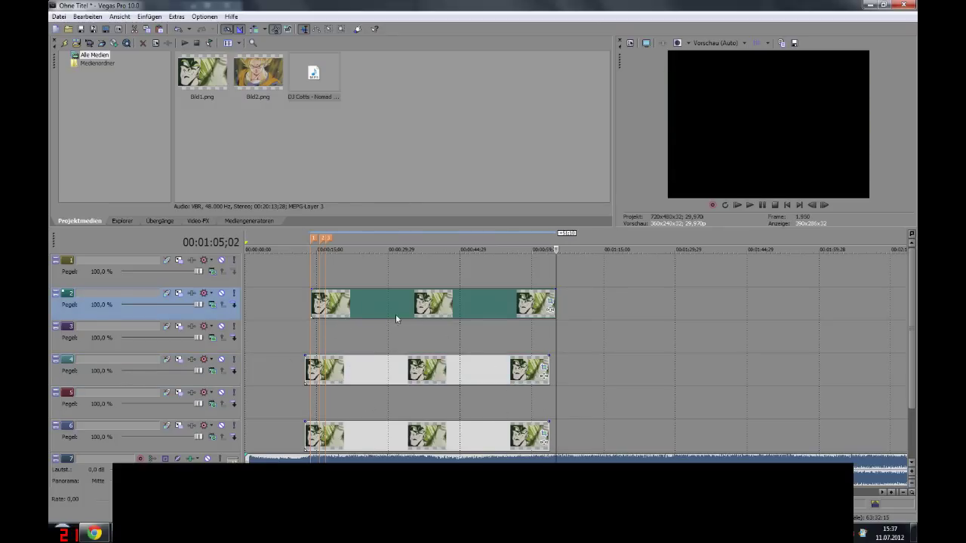
{"action": "left_click_drag", "start_coordinate": [395, 314], "coordinate": [351, 311]}
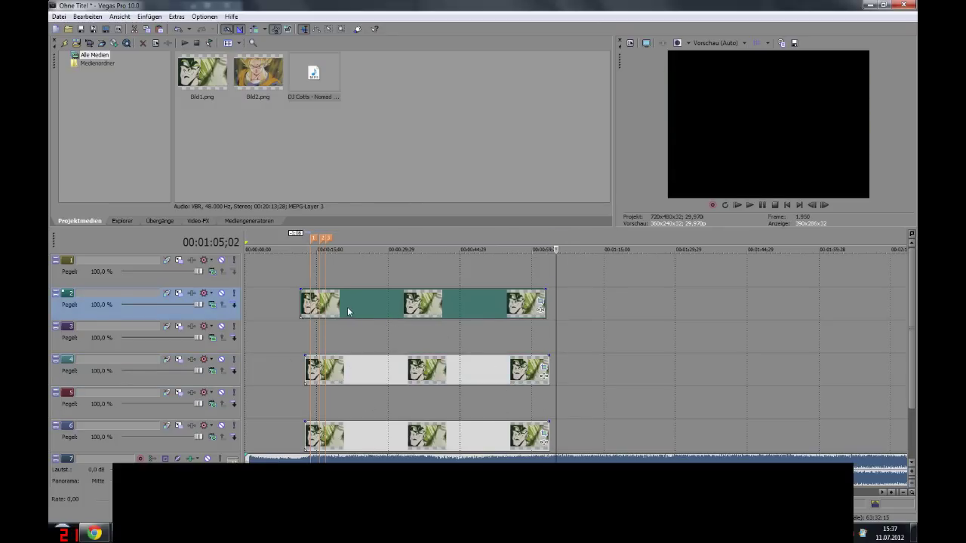
{"action": "left_click", "coordinate": [303, 336]}
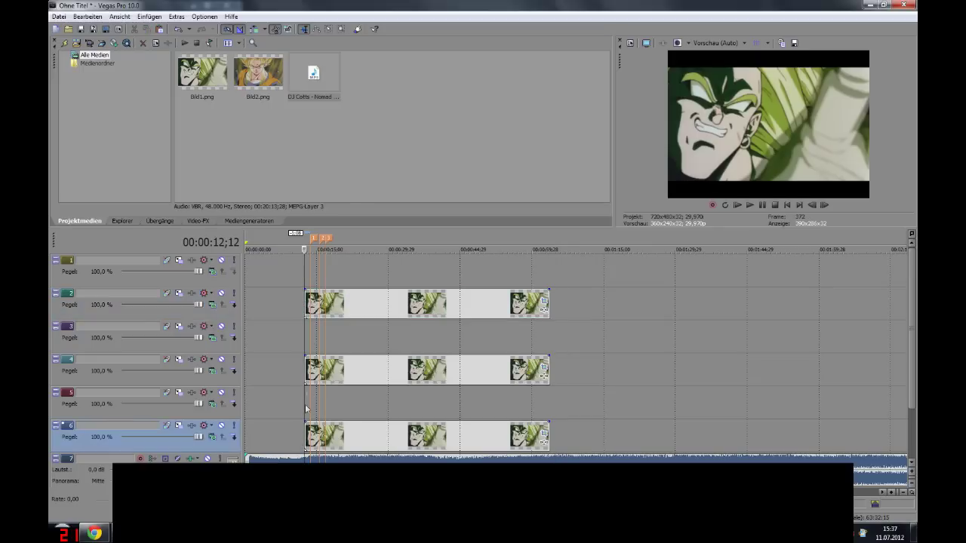
- Open the track 4 clip's pan/crop settings in mask mode
{"action": "left_click", "coordinate": [520, 373]}
{"action": "left_click", "coordinate": [541, 368]}
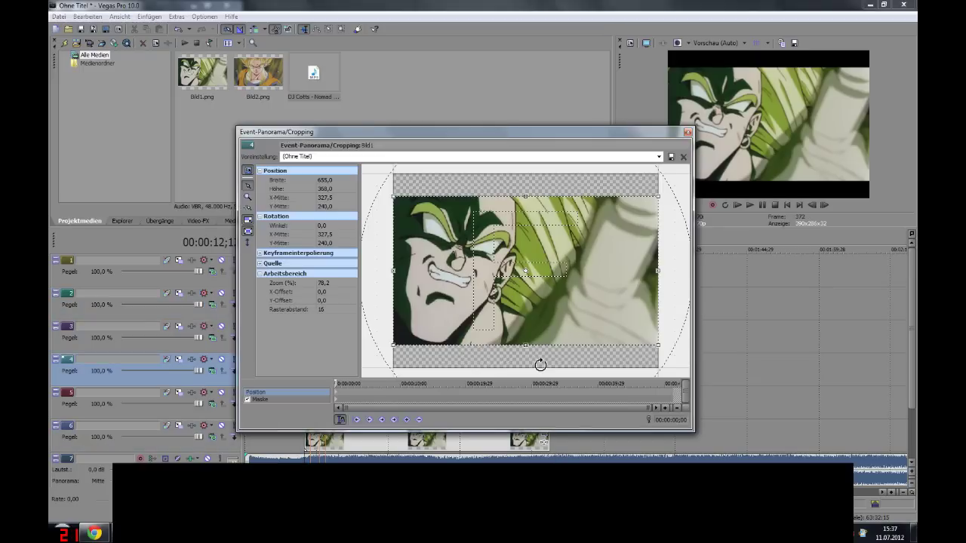
{"action": "left_click", "coordinate": [687, 134]}
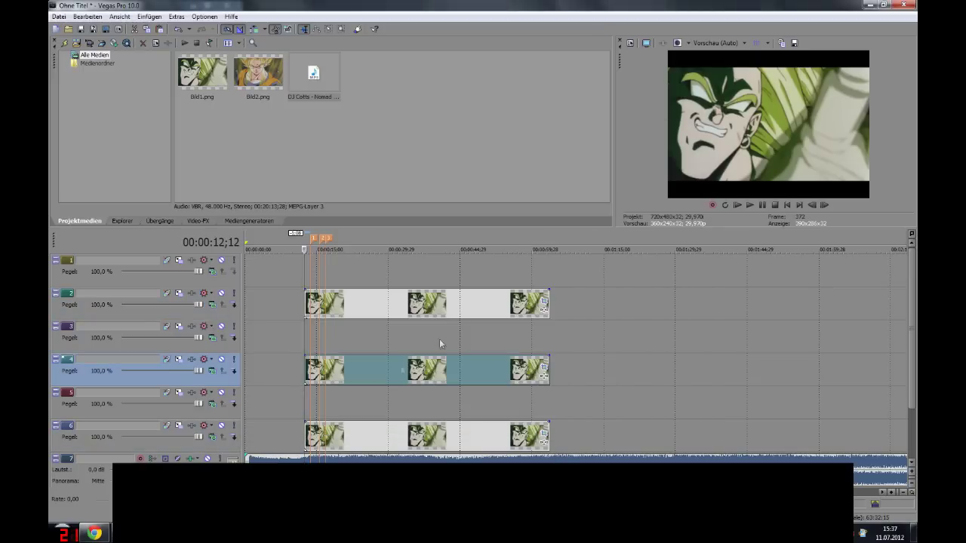
{"action": "scroll", "coordinate": [309, 374], "scroll_direction": "up", "scroll_amount": 2}
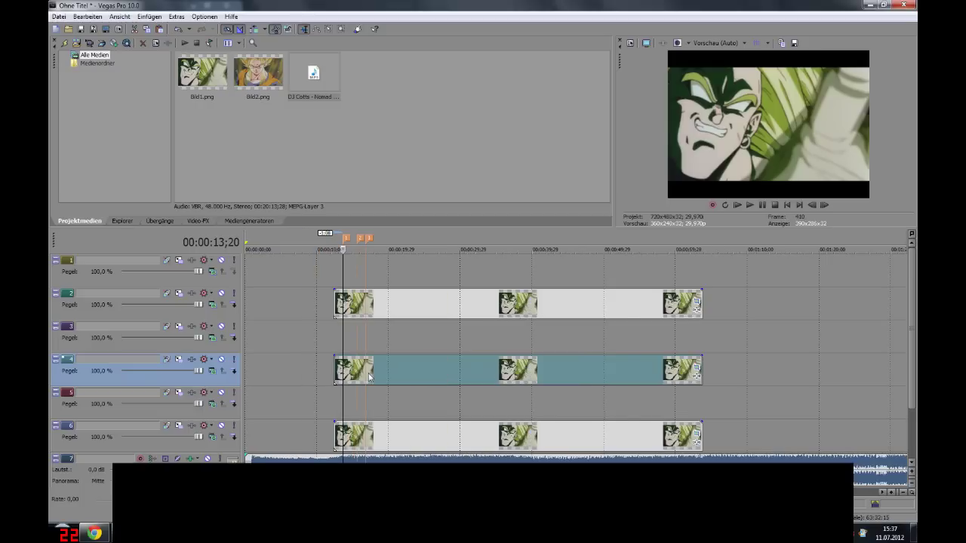
{"action": "scroll", "coordinate": [362, 377], "scroll_direction": "up", "scroll_amount": 2}
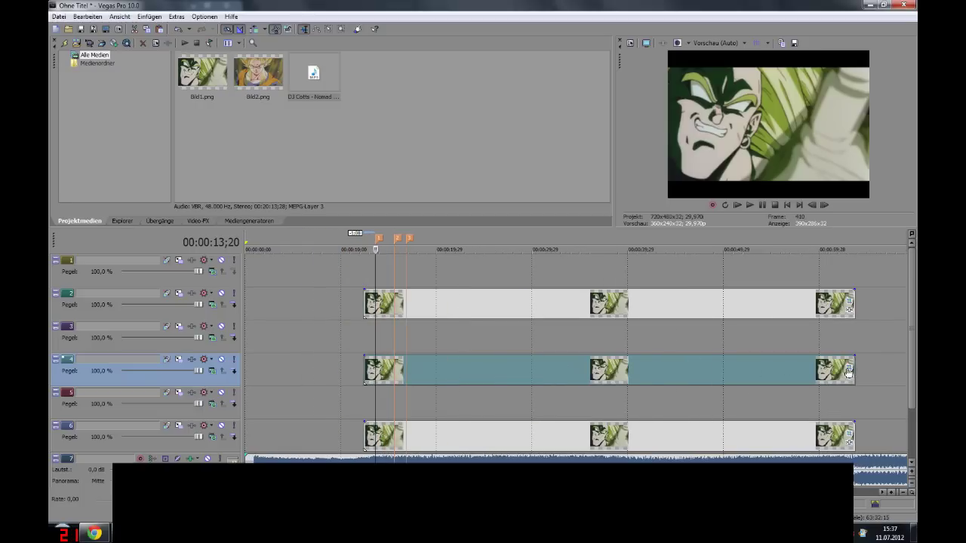
{"action": "left_click", "coordinate": [848, 371]}
{"action": "left_click", "coordinate": [342, 402]}
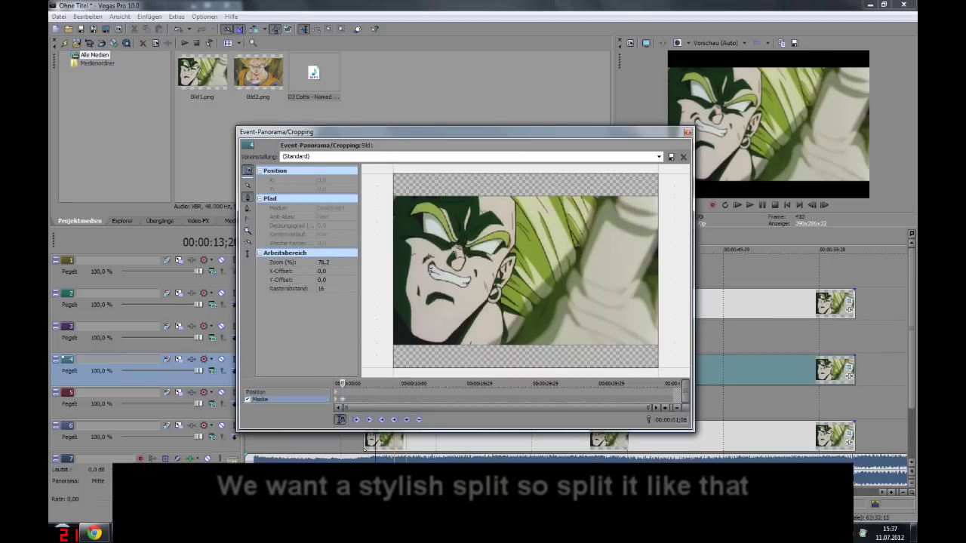
- Draw a closed mask on track 4's picture below a slanted line across the face
{"action": "left_click", "coordinate": [379, 277]}
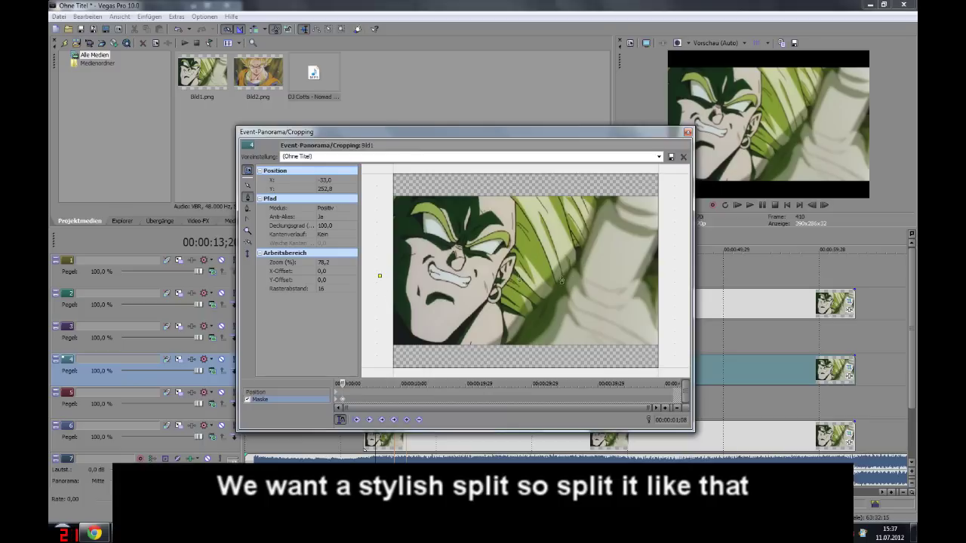
{"action": "left_click", "coordinate": [567, 277]}
{"action": "left_click_drag", "start_coordinate": [566, 275], "coordinate": [565, 279]}
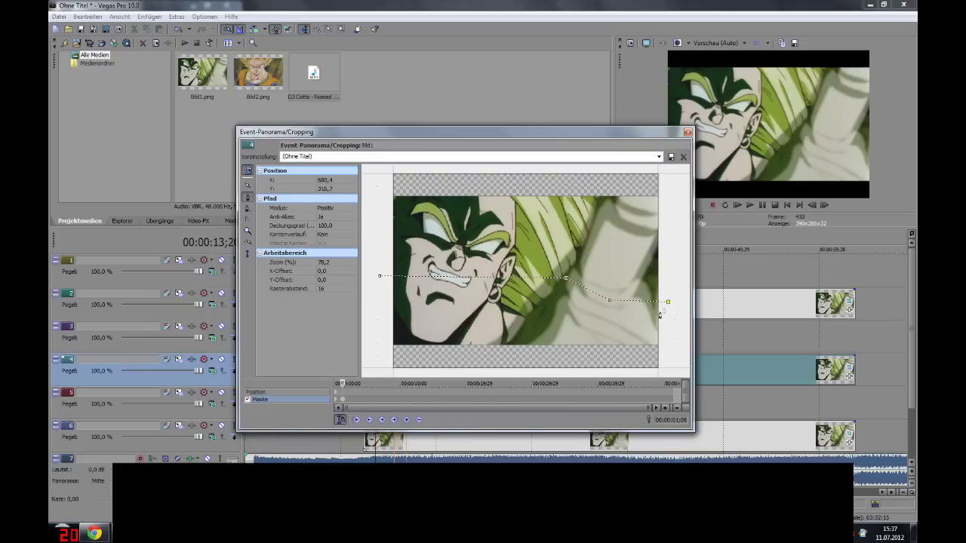
{"action": "left_click", "coordinate": [677, 369]}
{"action": "left_click", "coordinate": [379, 370]}
{"action": "left_click", "coordinate": [378, 309]}
{"action": "left_click", "coordinate": [380, 275]}
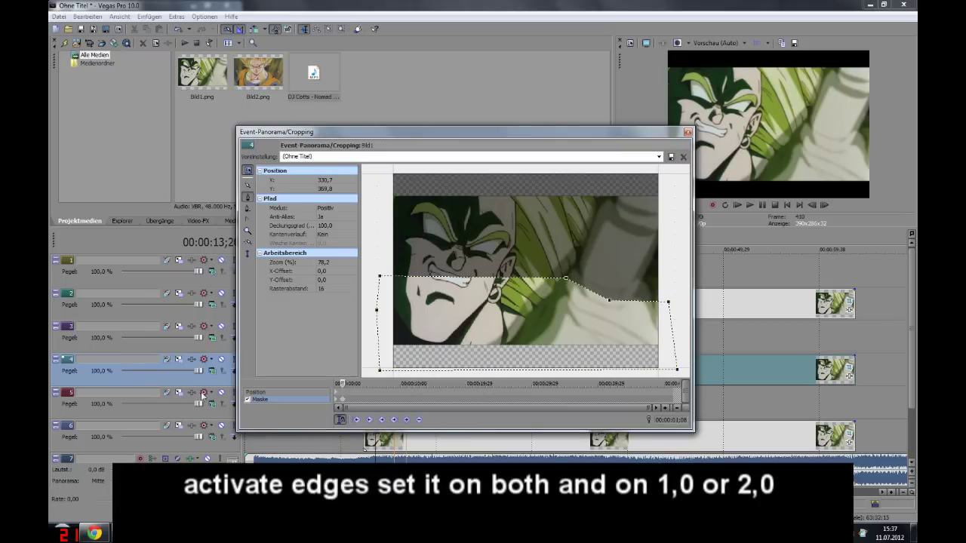
- Set the mask's edge feathering to Beides, then delete the old clips on track 2
{"action": "left_click", "coordinate": [330, 235]}
{"action": "left_click", "coordinate": [330, 263]}
{"action": "left_click", "coordinate": [332, 242]}
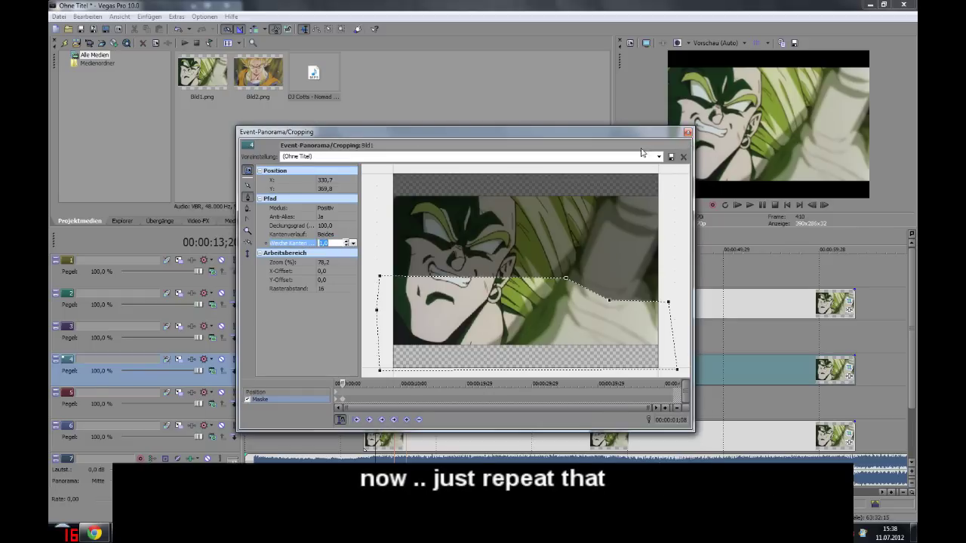
{"action": "left_click", "coordinate": [686, 132]}
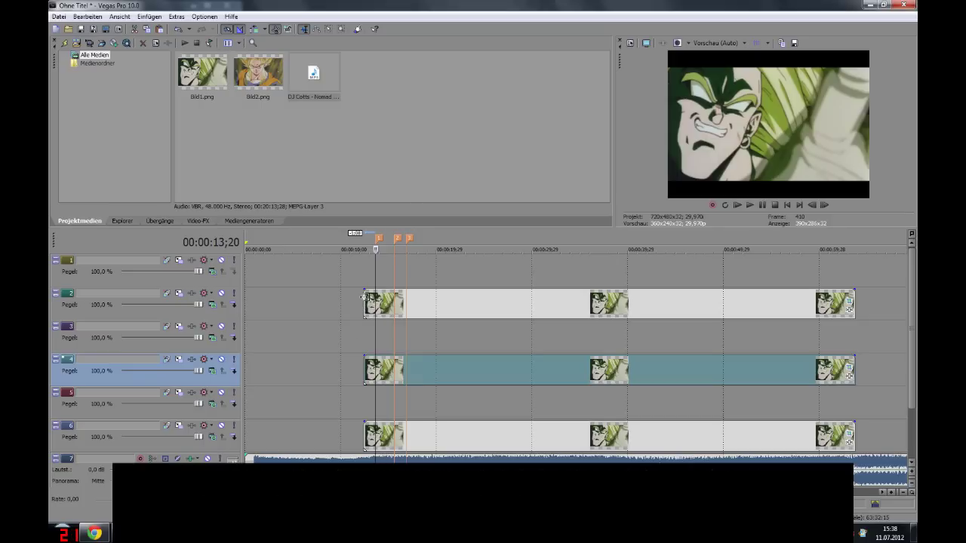
{"action": "left_click", "coordinate": [365, 302]}
{"action": "key", "text": "Delete"}
- Paste the masked track 4 clips onto track 2
{"action": "left_click", "coordinate": [365, 369]}
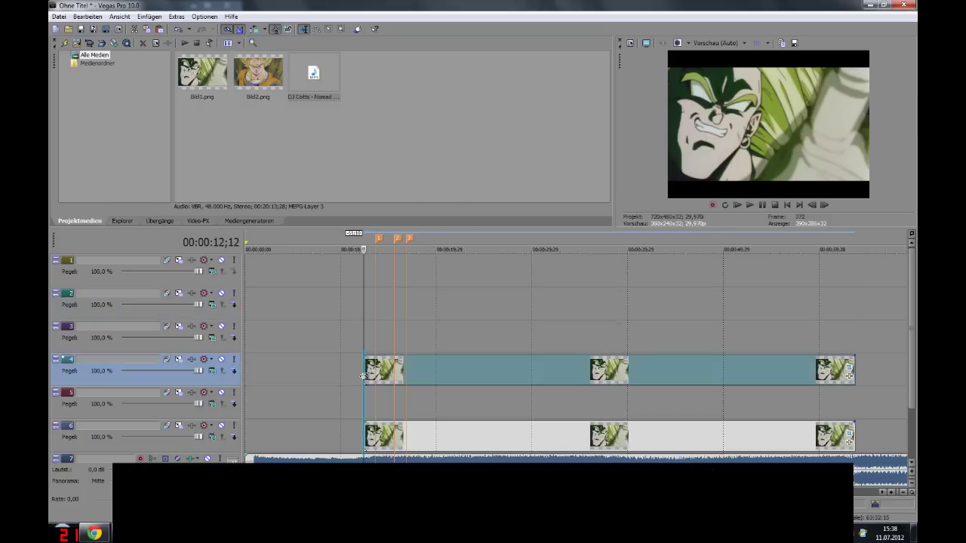
{"action": "left_click", "coordinate": [366, 306]}
{"action": "key", "text": "ctrl+v"}
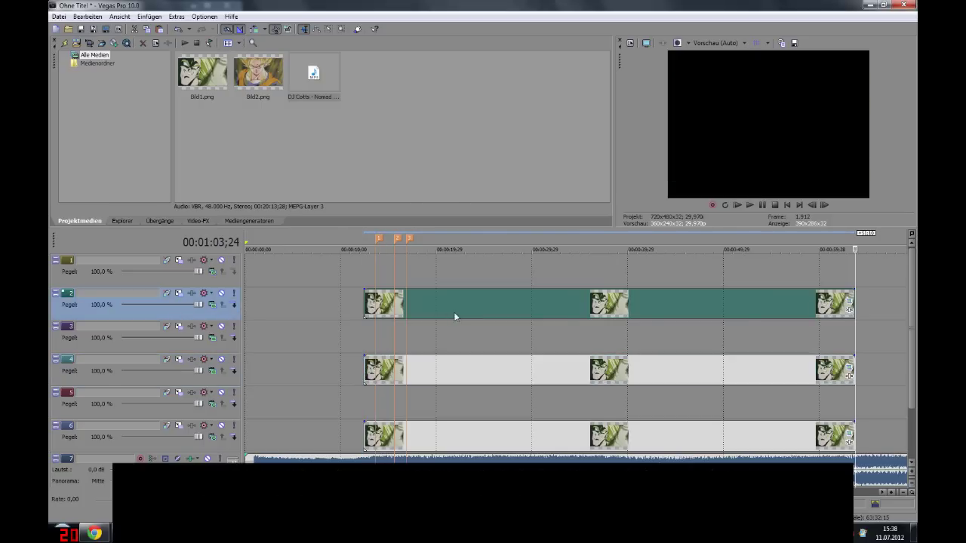
- Set the track 2 clip's mask mode to Negativ
{"action": "left_click", "coordinate": [849, 307]}
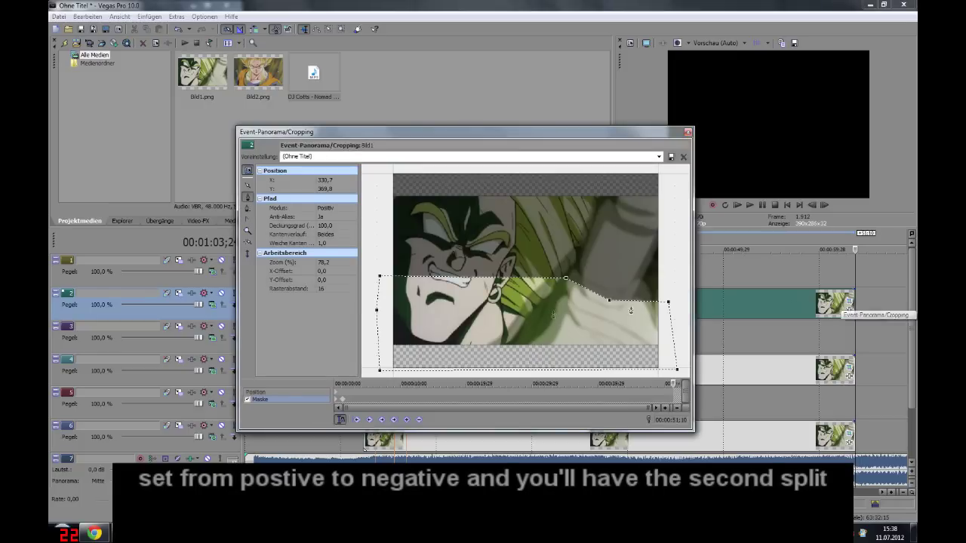
{"action": "left_click", "coordinate": [335, 214]}
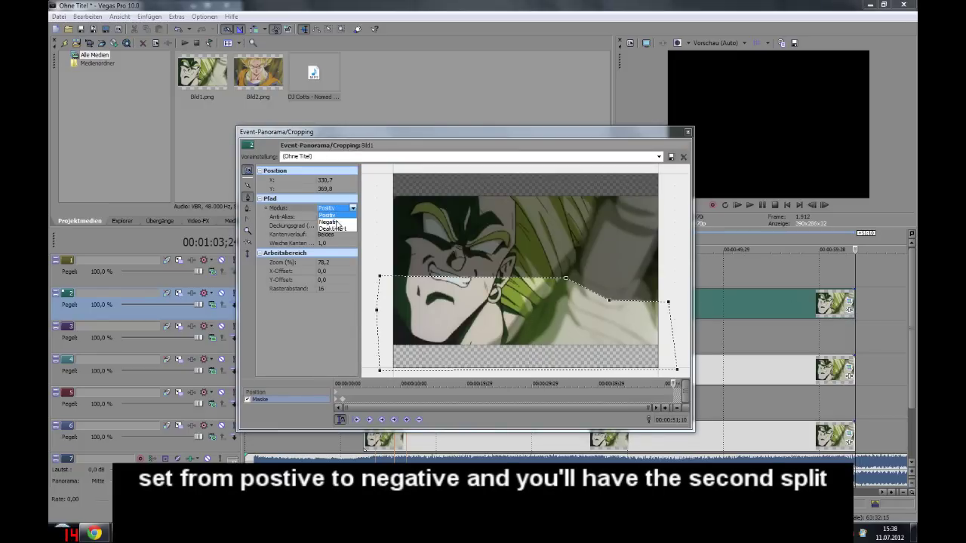
{"action": "left_click", "coordinate": [337, 221]}
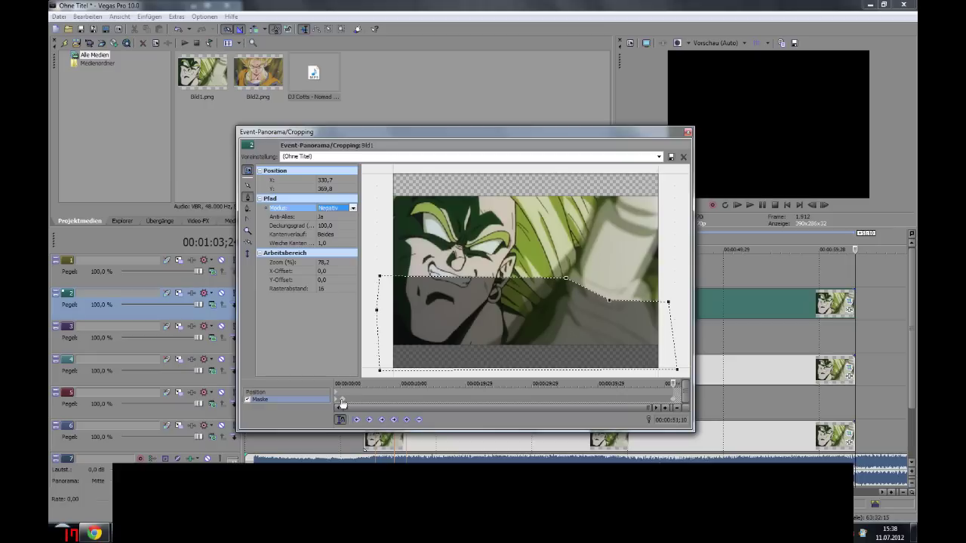
{"action": "key", "text": "Up"}
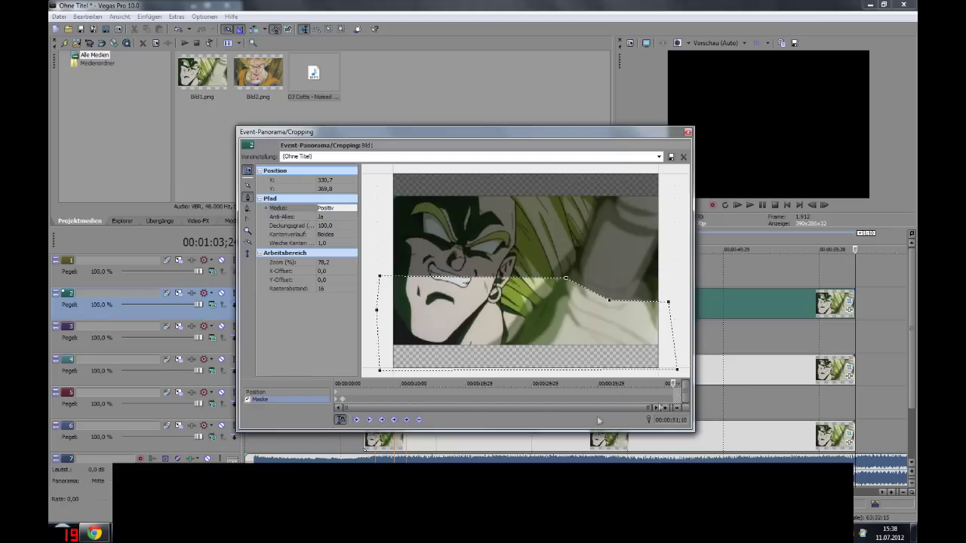
{"action": "left_click", "coordinate": [342, 399]}
{"action": "left_click", "coordinate": [344, 214]}
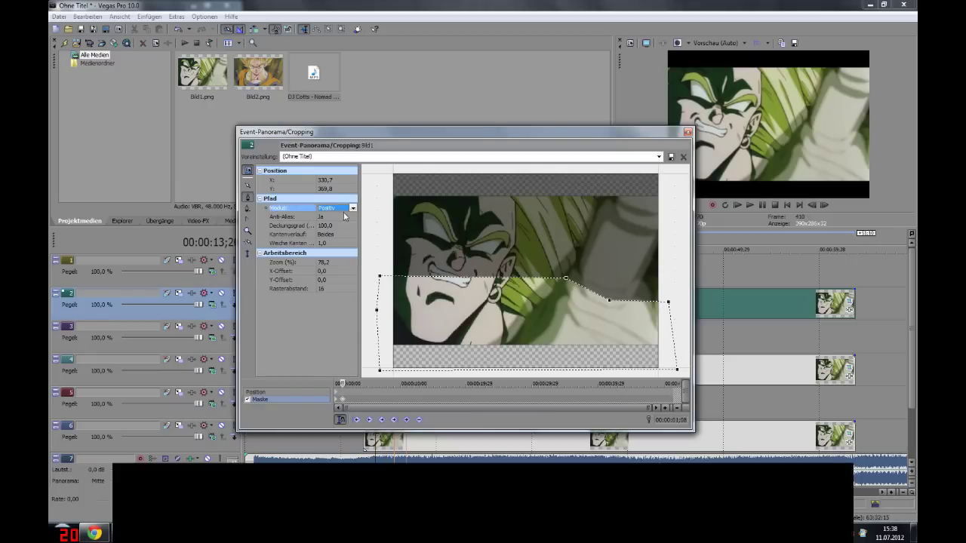
{"action": "left_click", "coordinate": [341, 215]}
{"action": "left_click", "coordinate": [342, 224]}
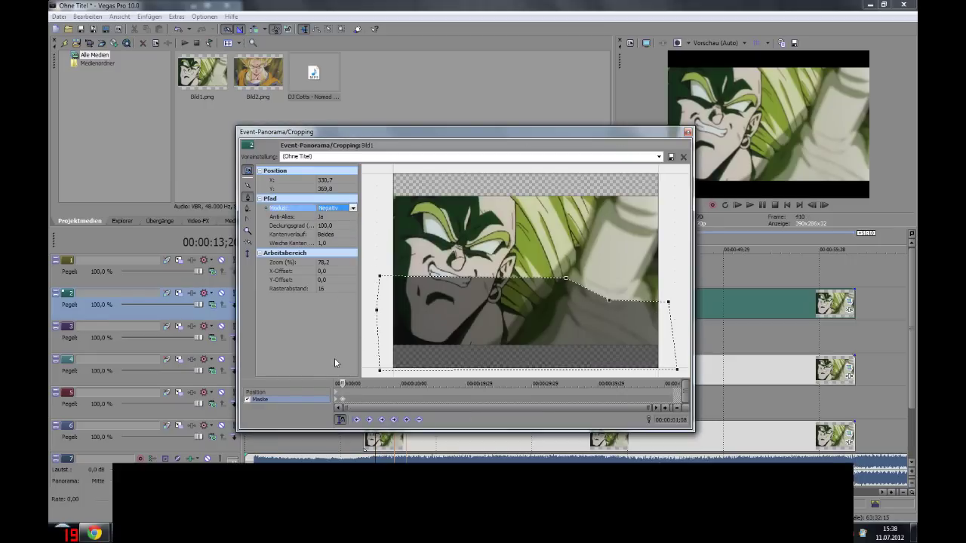
{"action": "left_click", "coordinate": [343, 405]}
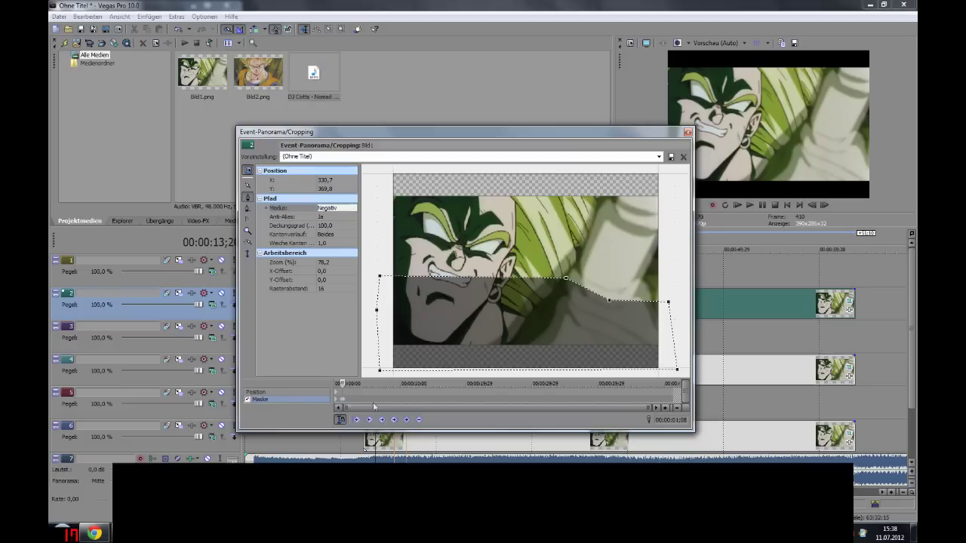
{"action": "left_click", "coordinate": [687, 134]}
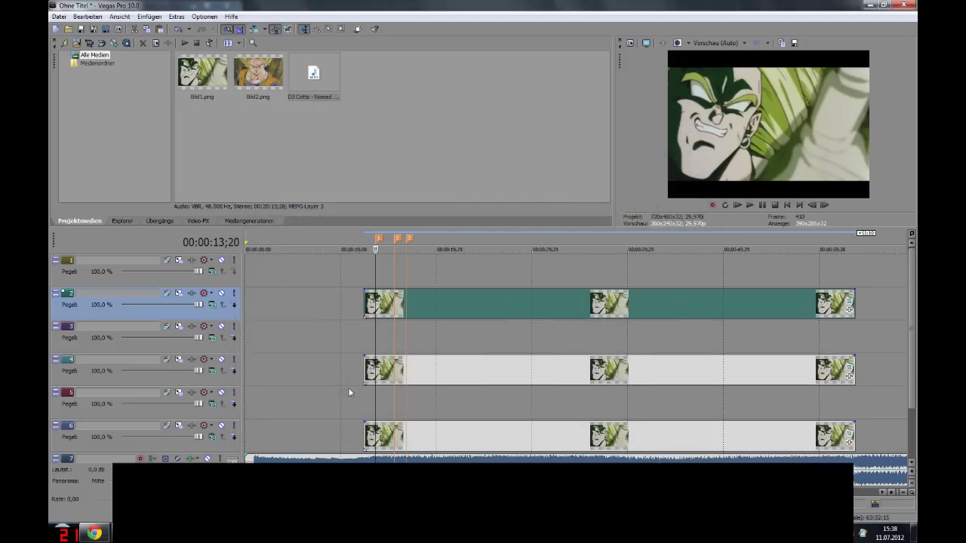
- Review the track 2 clip's pan/crop settings
{"action": "left_click", "coordinate": [528, 369]}
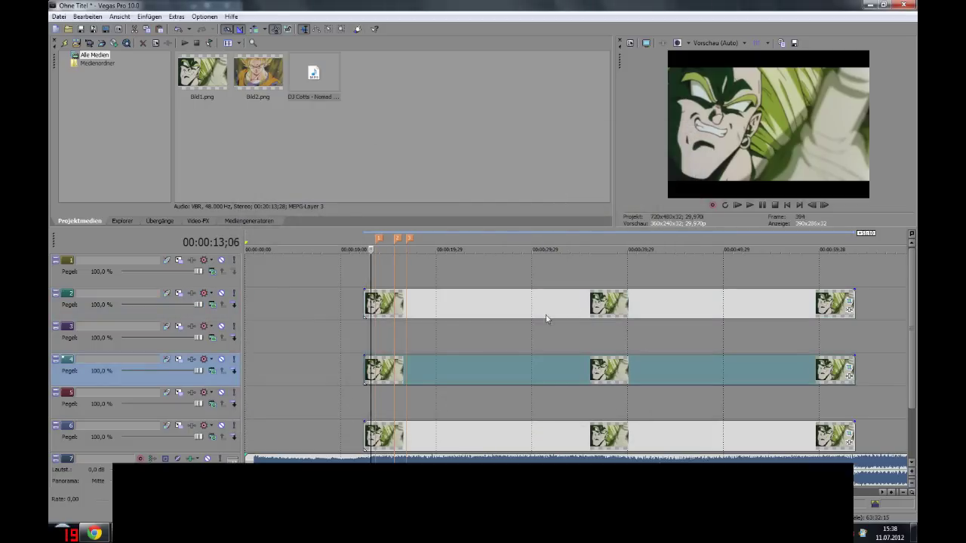
{"action": "scroll", "coordinate": [452, 339], "scroll_direction": "up", "scroll_amount": 2}
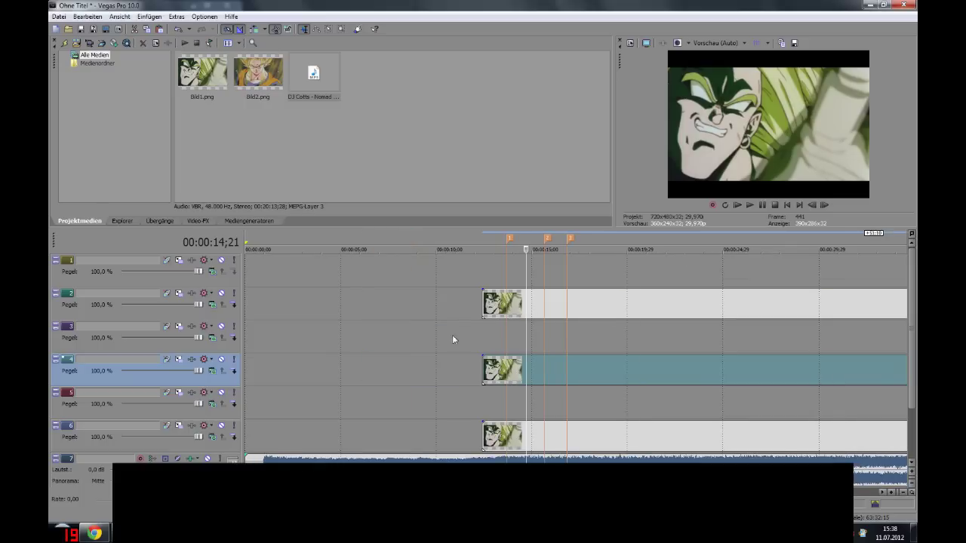
{"action": "left_click", "coordinate": [507, 306]}
{"action": "scroll", "coordinate": [526, 311], "scroll_direction": "down", "scroll_amount": 1}
{"action": "scroll", "coordinate": [542, 326], "scroll_direction": "down", "scroll_amount": 1}
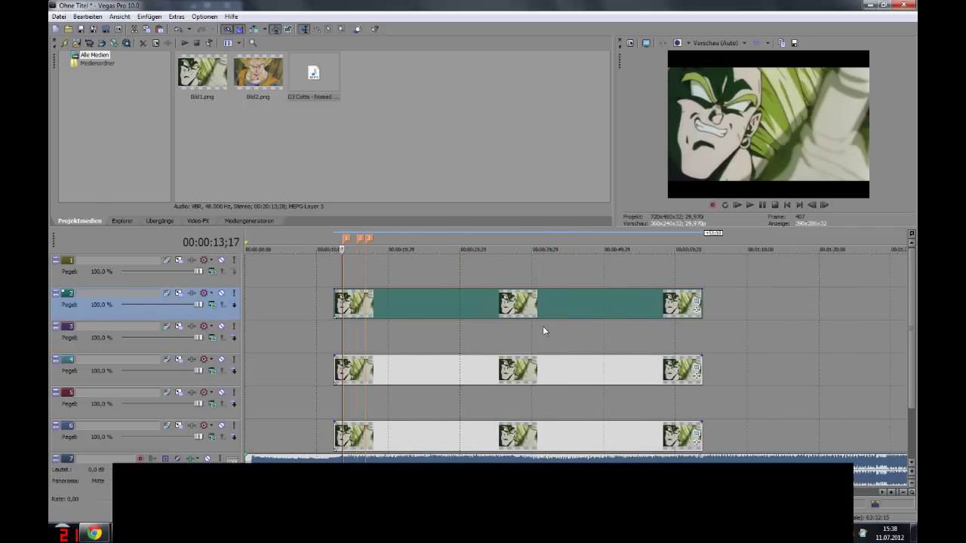
{"action": "left_click", "coordinate": [697, 369]}
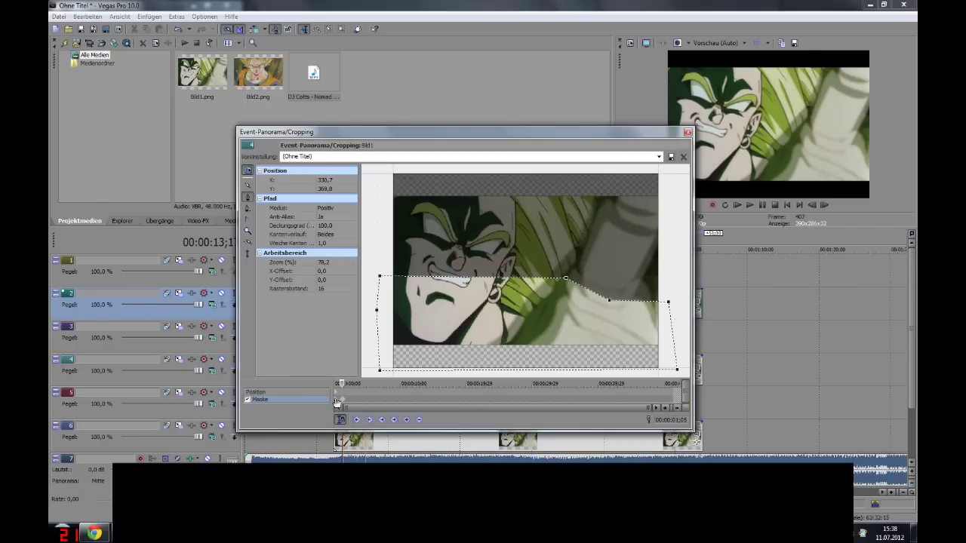
{"action": "left_click", "coordinate": [687, 132]}
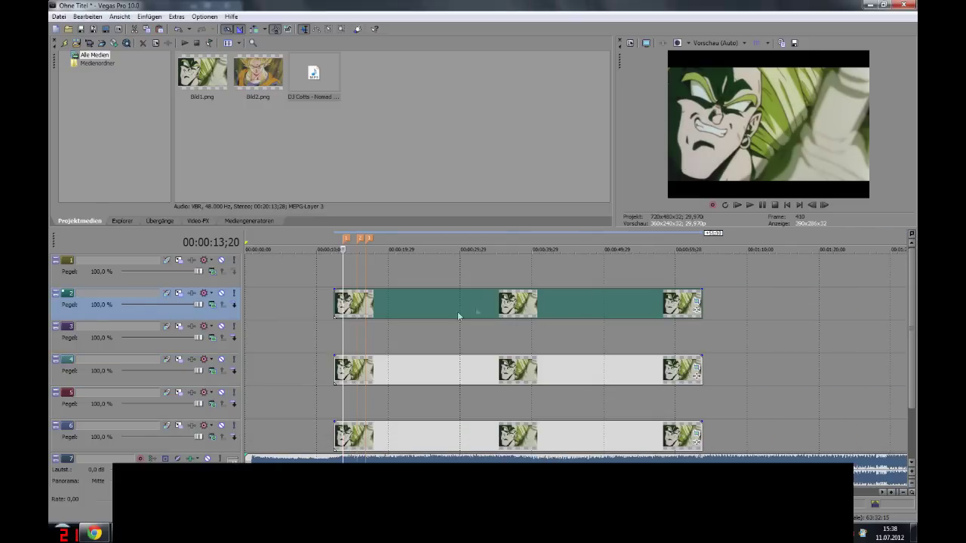
{"action": "left_click", "coordinate": [696, 305]}
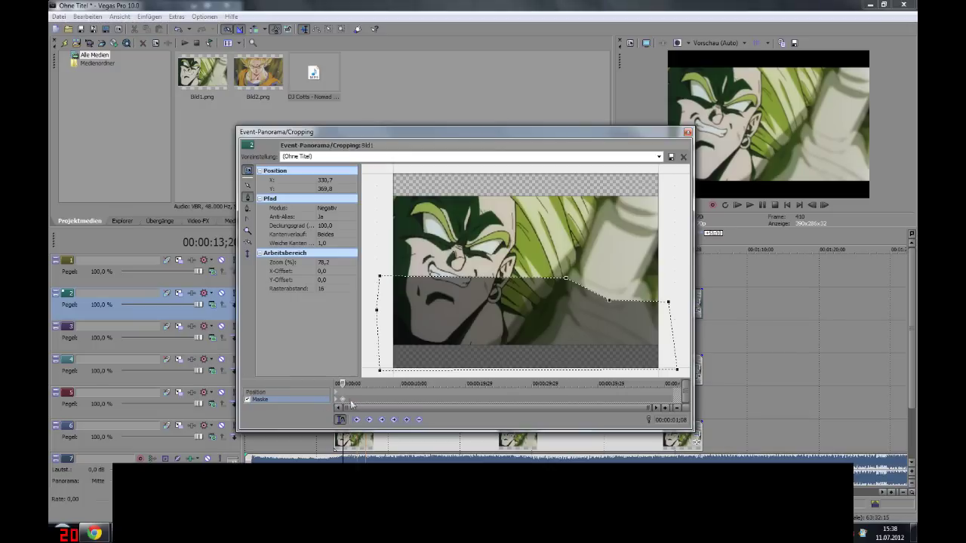
{"action": "left_click", "coordinate": [687, 132]}
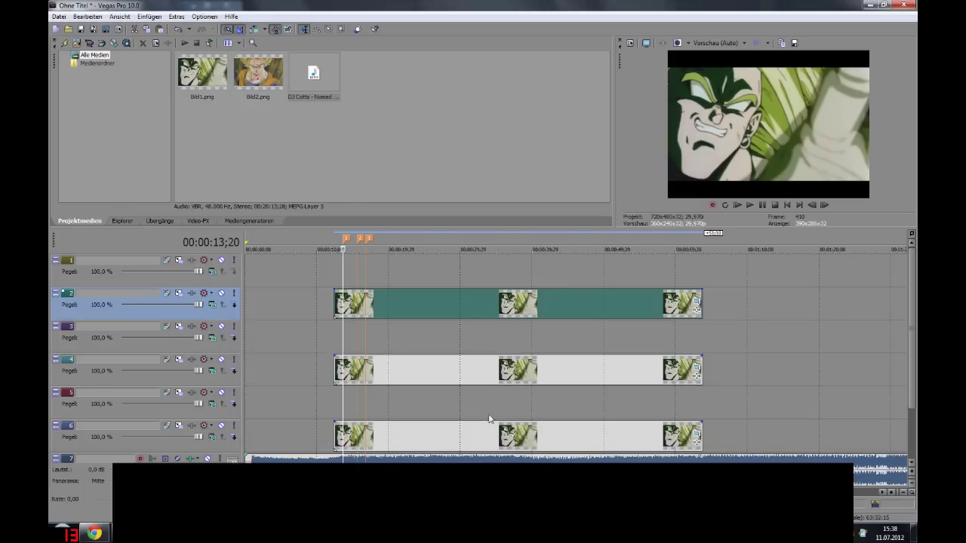
- Show the track 4 clip's pan/crop Position framing instead of its mask
{"action": "left_click", "coordinate": [335, 437]}
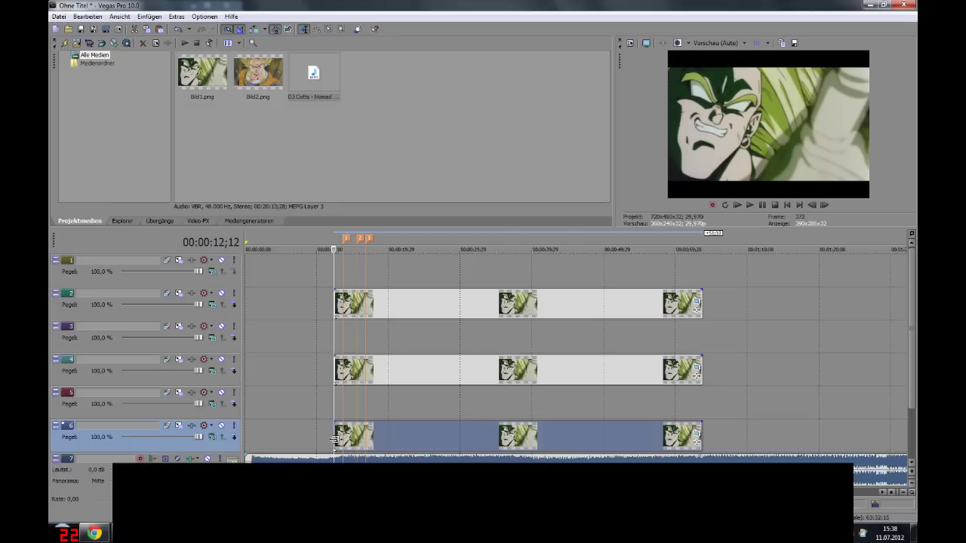
{"action": "left_click", "coordinate": [335, 370]}
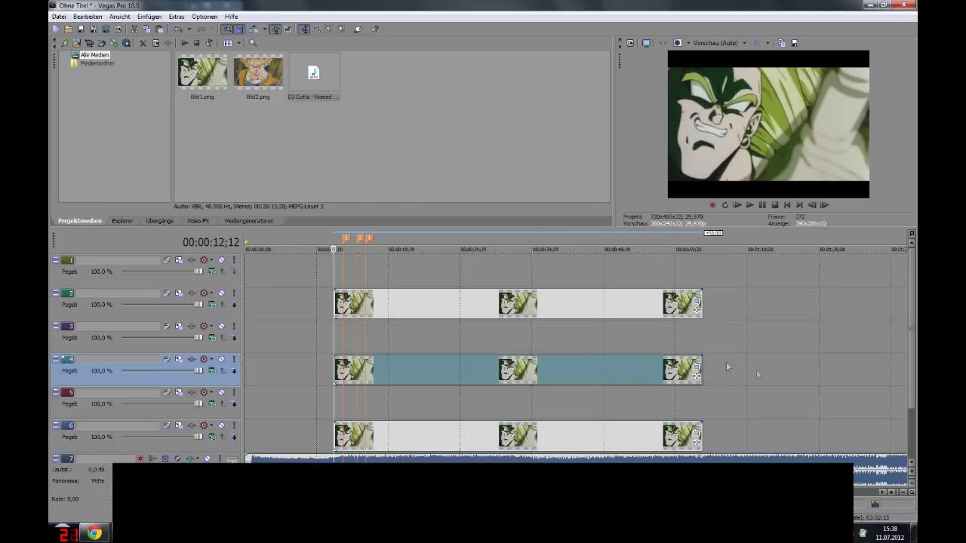
{"action": "left_click", "coordinate": [696, 368]}
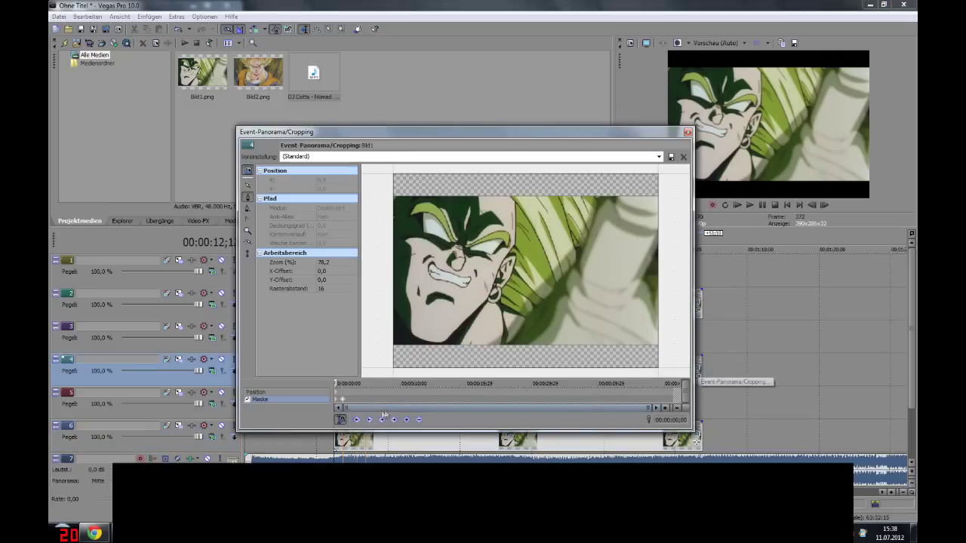
{"action": "left_click", "coordinate": [342, 393]}
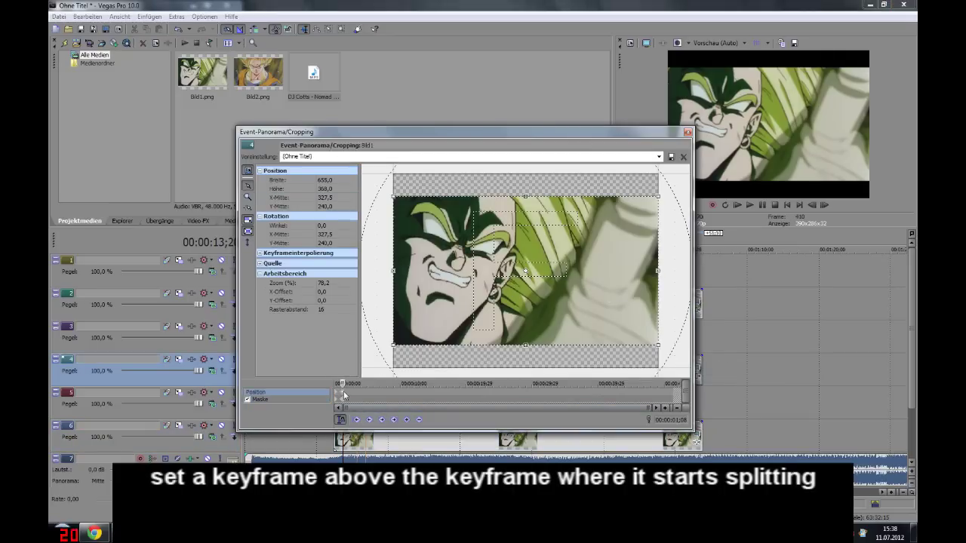
- Keyframe track 4's strip up to Y 179.9 and track 2's strip down to Y 347.4
{"action": "left_click_drag", "start_coordinate": [490, 287], "coordinate": [490, 262]}
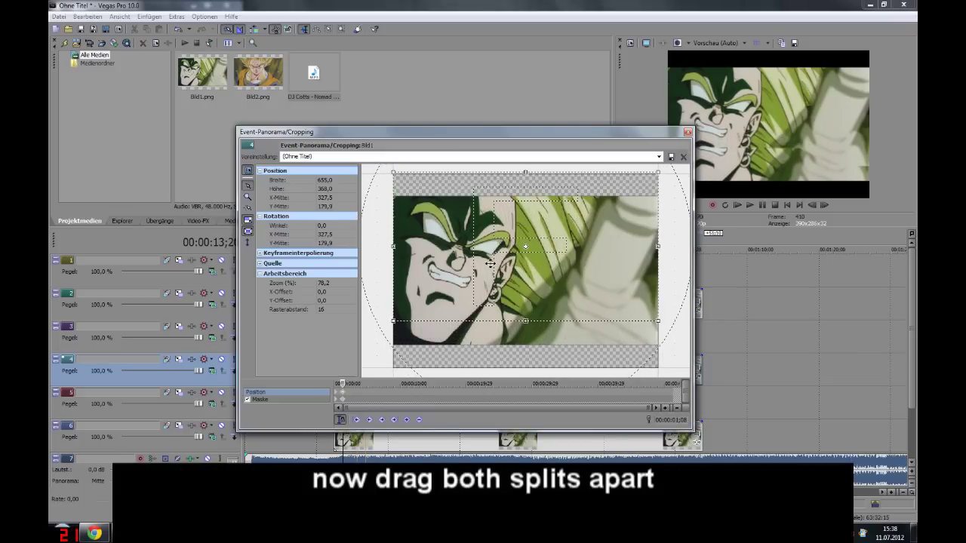
{"action": "left_click", "coordinate": [686, 132]}
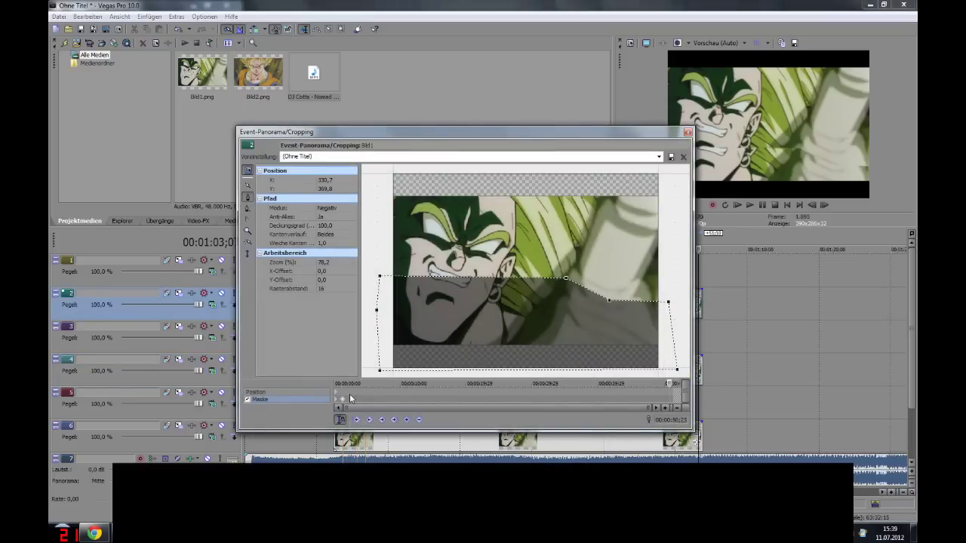
{"action": "left_click", "coordinate": [344, 393]}
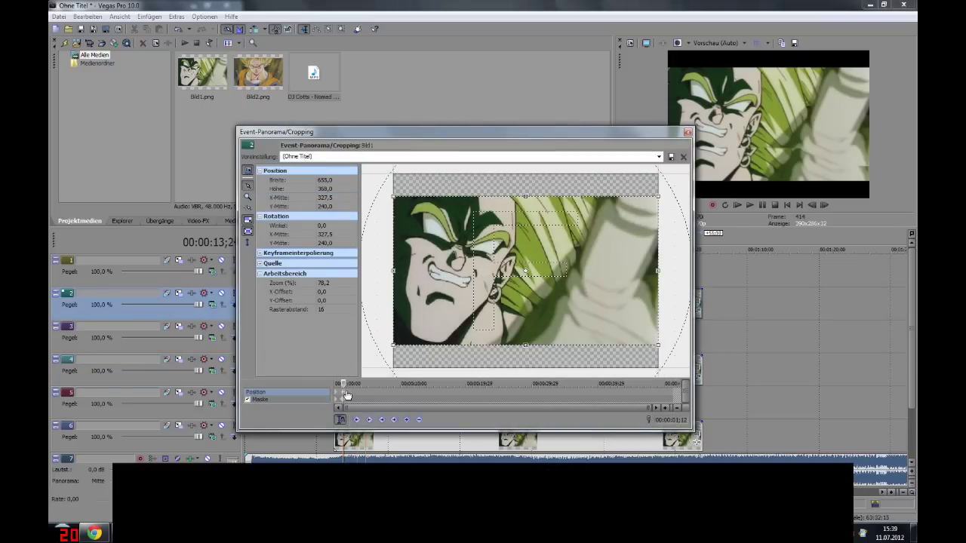
{"action": "left_click", "coordinate": [344, 401]}
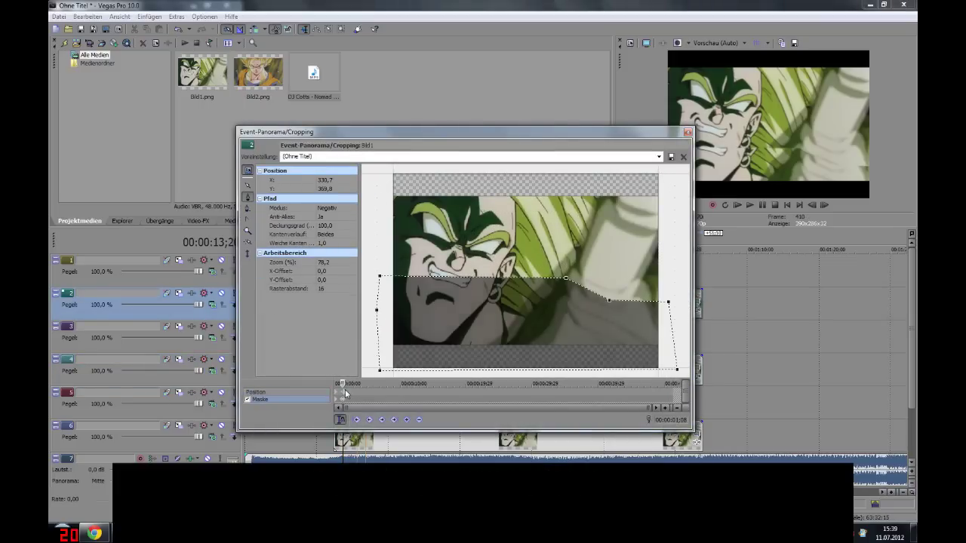
{"action": "left_click", "coordinate": [345, 393]}
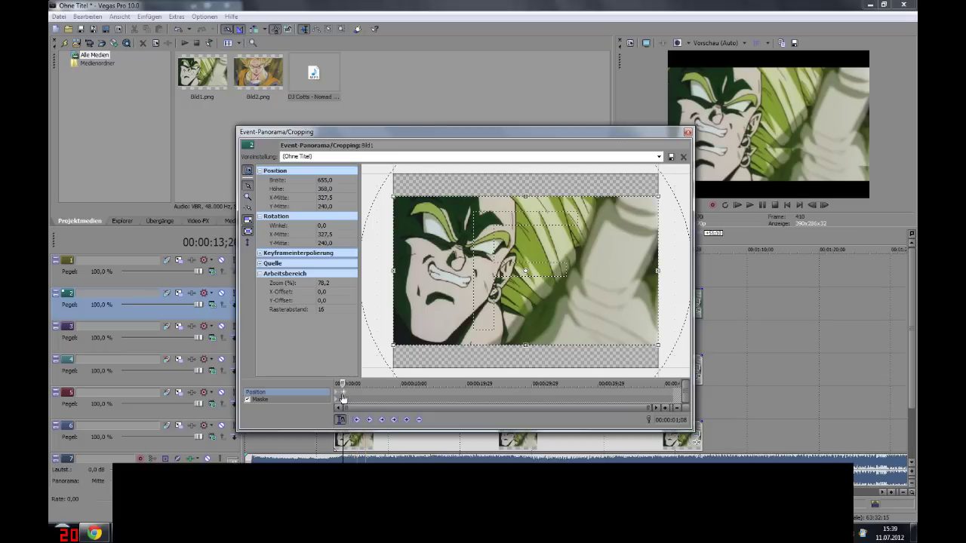
{"action": "scroll", "coordinate": [344, 399], "scroll_direction": "up", "scroll_amount": 2}
{"action": "scroll", "coordinate": [355, 400], "scroll_direction": "up", "scroll_amount": 2}
{"action": "scroll", "coordinate": [370, 401], "scroll_direction": "up", "scroll_amount": 2}
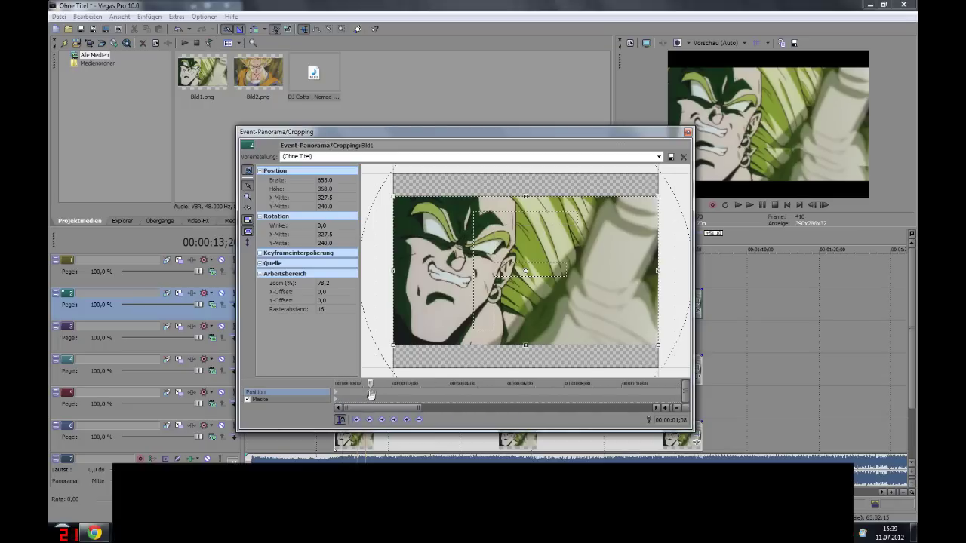
{"action": "left_click_drag", "start_coordinate": [420, 260], "coordinate": [420, 297]}
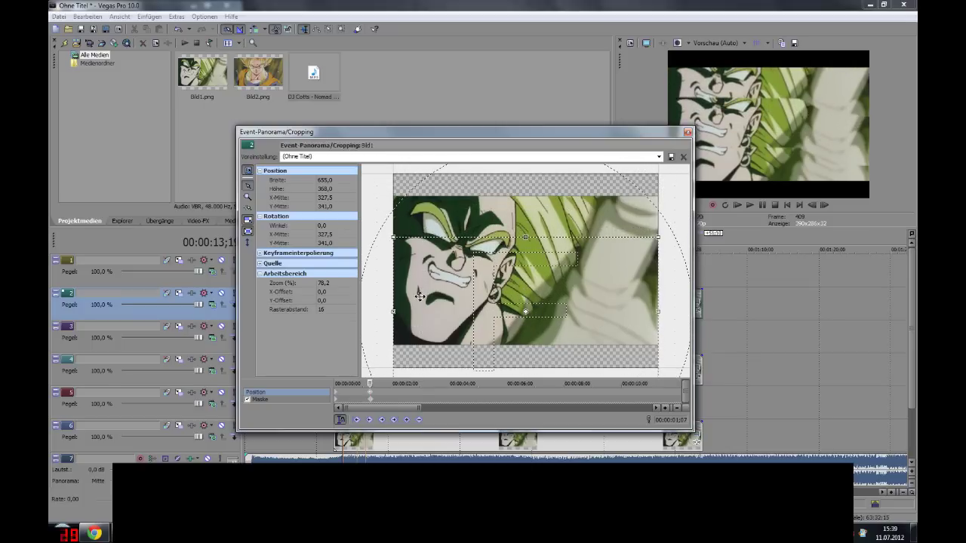
{"action": "left_click_drag", "start_coordinate": [420, 291], "coordinate": [420, 293]}
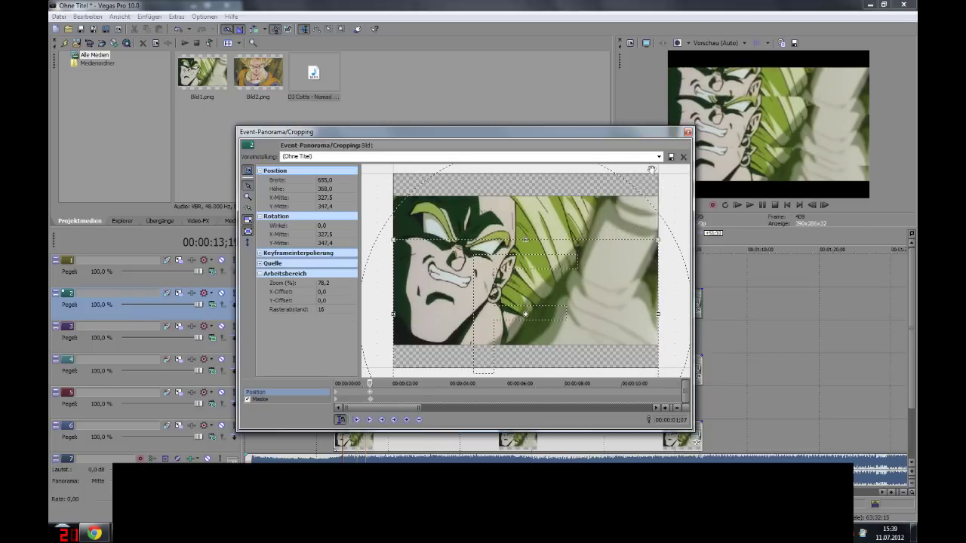
{"action": "left_click", "coordinate": [687, 133]}
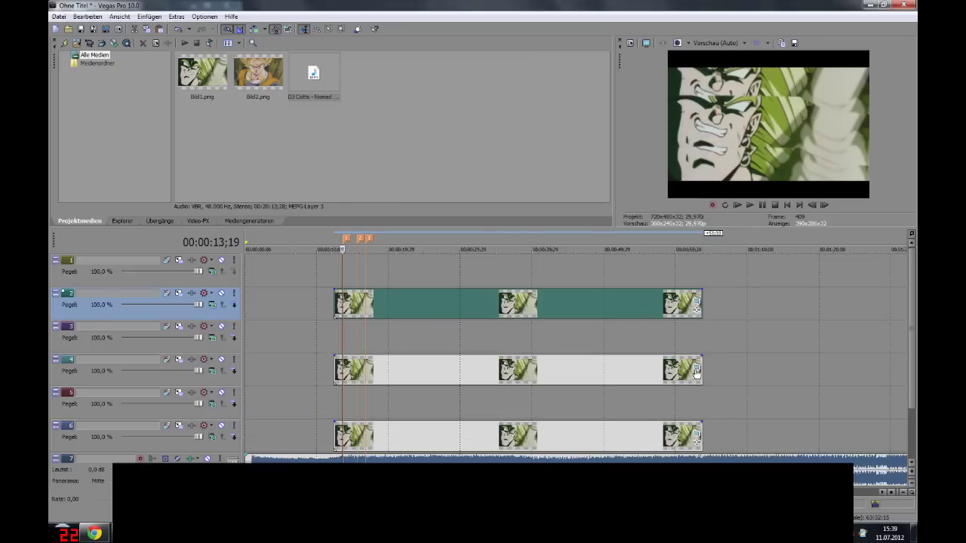
- Step through the clip's position keyframes at 0;27 and 6;29
{"action": "left_click", "coordinate": [337, 396]}
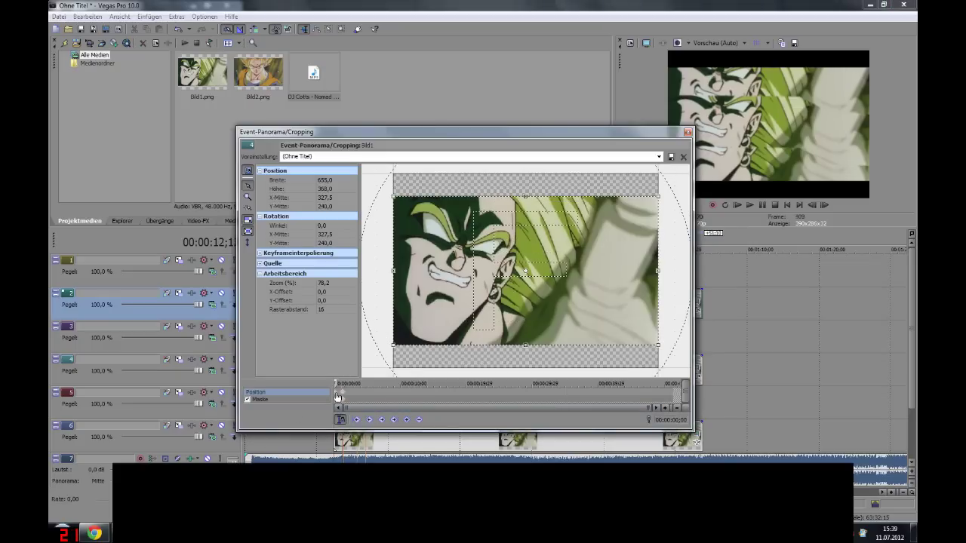
{"action": "key", "text": "space"}
{"action": "left_click", "coordinate": [383, 391]}
{"action": "scroll", "coordinate": [381, 392], "scroll_direction": "up", "scroll_amount": 5}
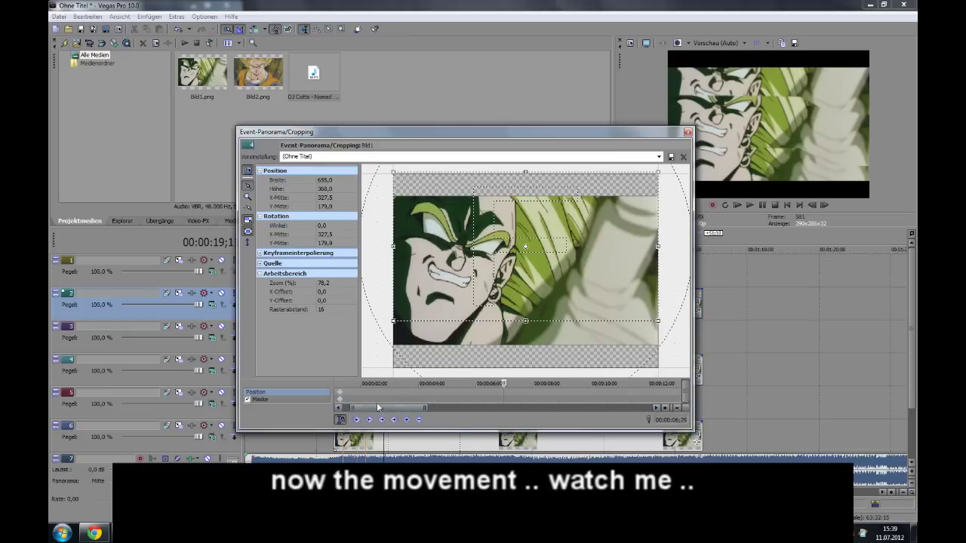
{"action": "left_click", "coordinate": [351, 394]}
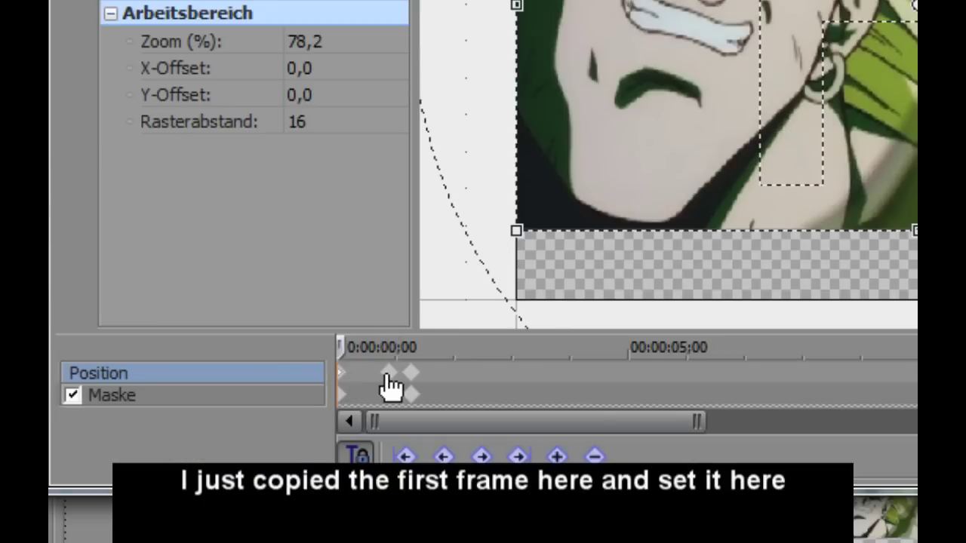
{"action": "left_click", "coordinate": [386, 393]}
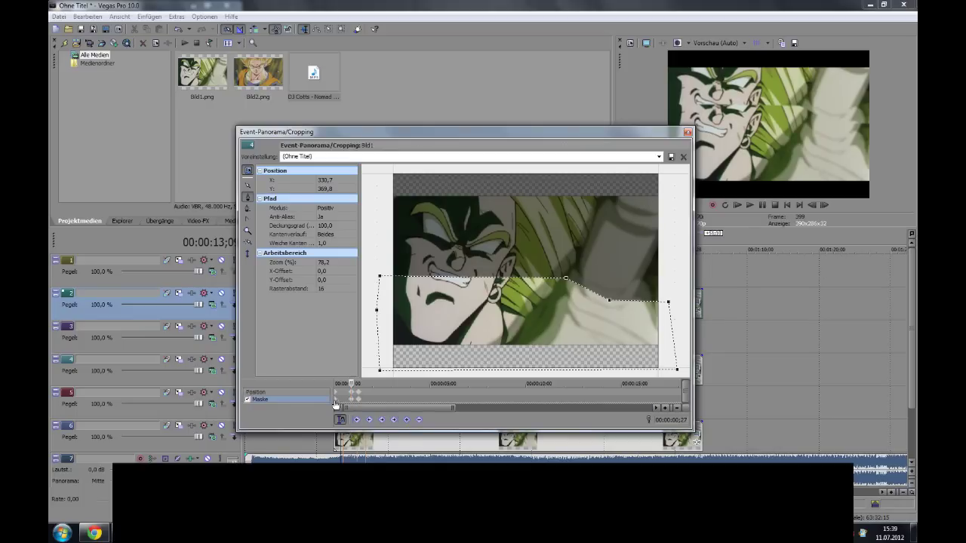
{"action": "left_click", "coordinate": [337, 405]}
{"action": "left_click", "coordinate": [351, 403]}
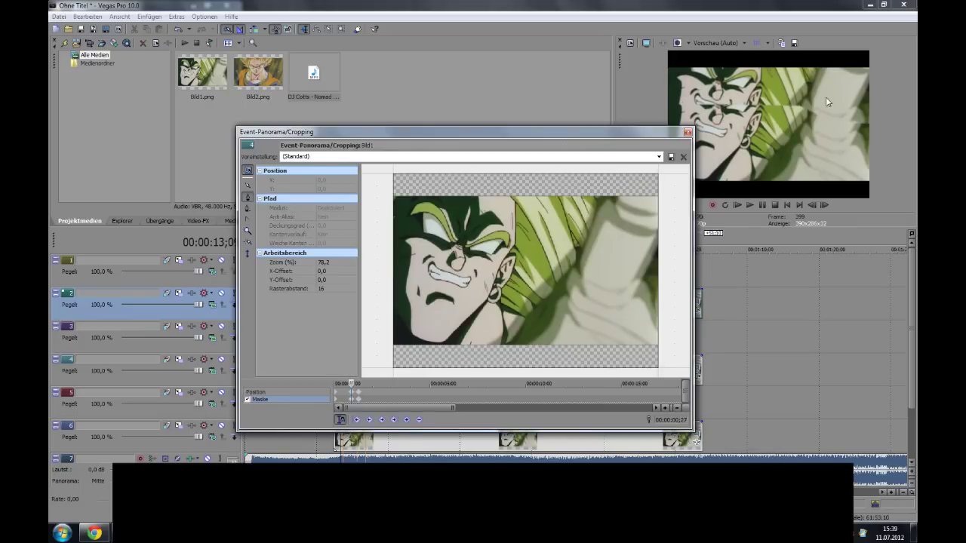
{"action": "left_click", "coordinate": [687, 132]}
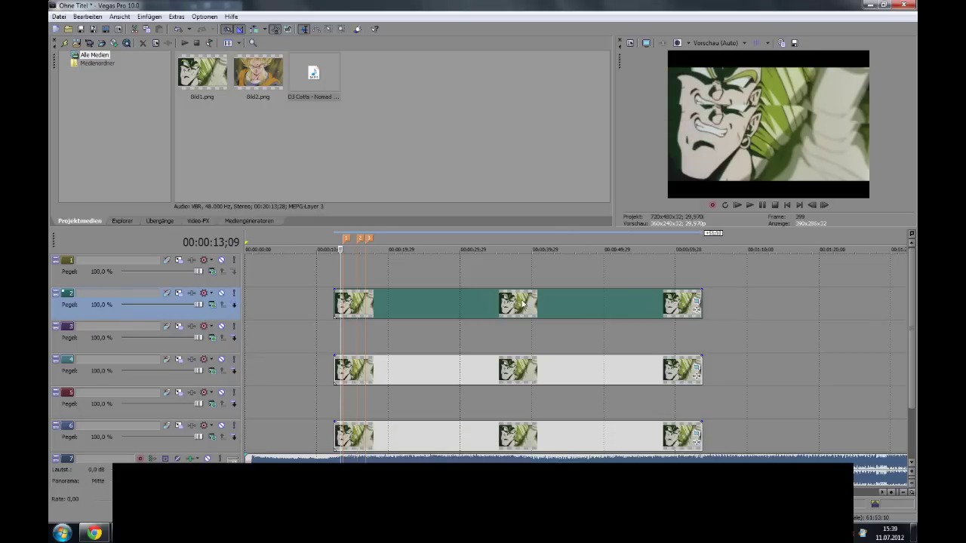
- Add a mask keyframe to the track 2 clip at the current time
{"action": "left_click", "coordinate": [696, 304]}
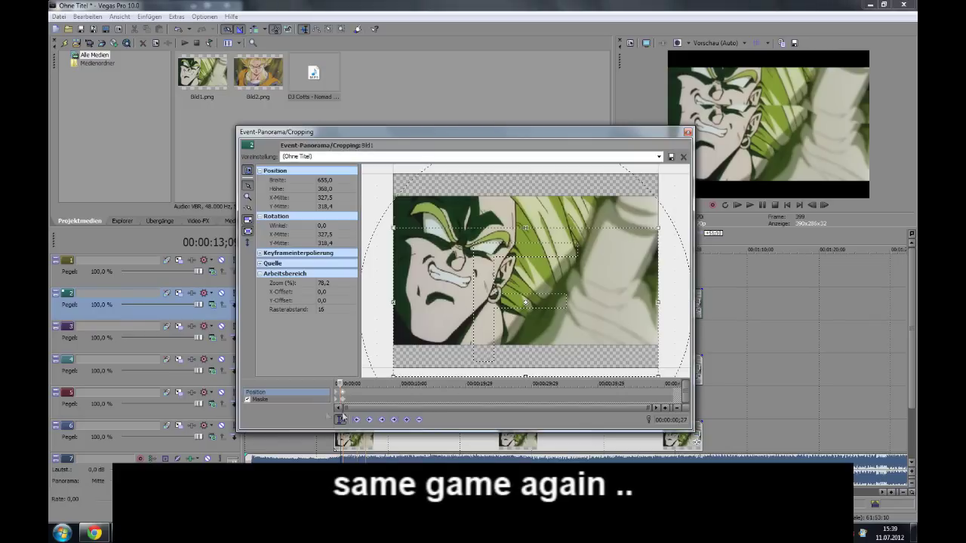
{"action": "left_click_drag", "start_coordinate": [647, 408], "coordinate": [420, 408]}
{"action": "scroll", "coordinate": [416, 405], "scroll_direction": "up", "scroll_amount": 3}
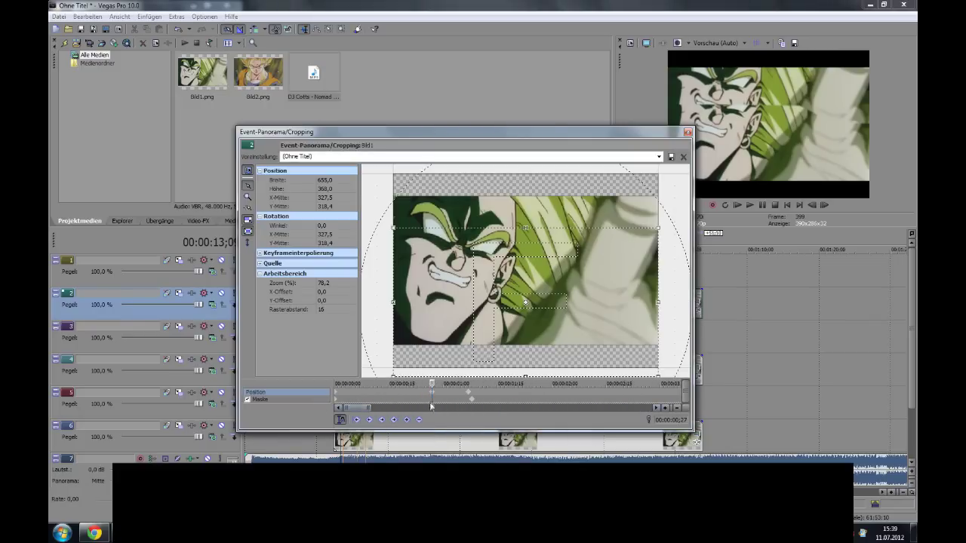
{"action": "left_click", "coordinate": [430, 401]}
{"action": "left_click", "coordinate": [406, 420]}
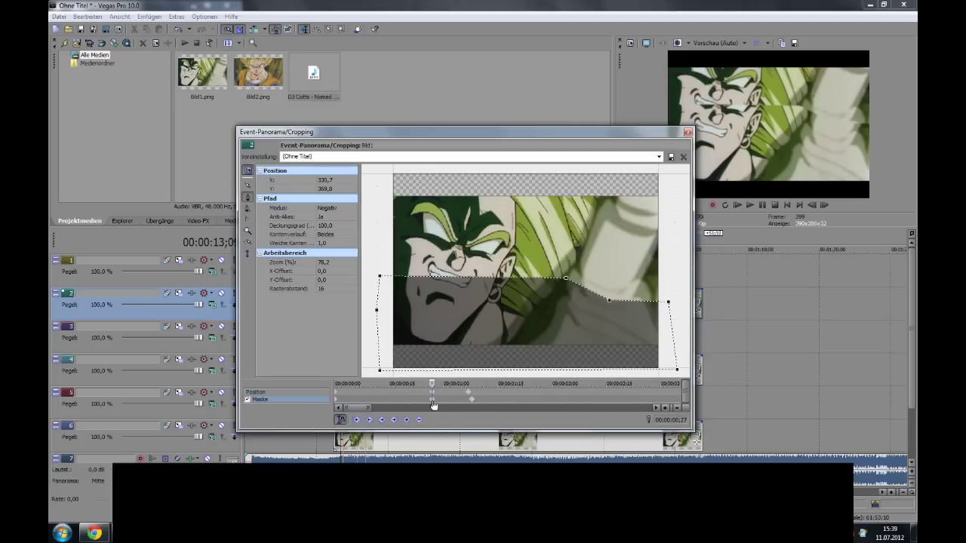
{"action": "left_click", "coordinate": [338, 403]}
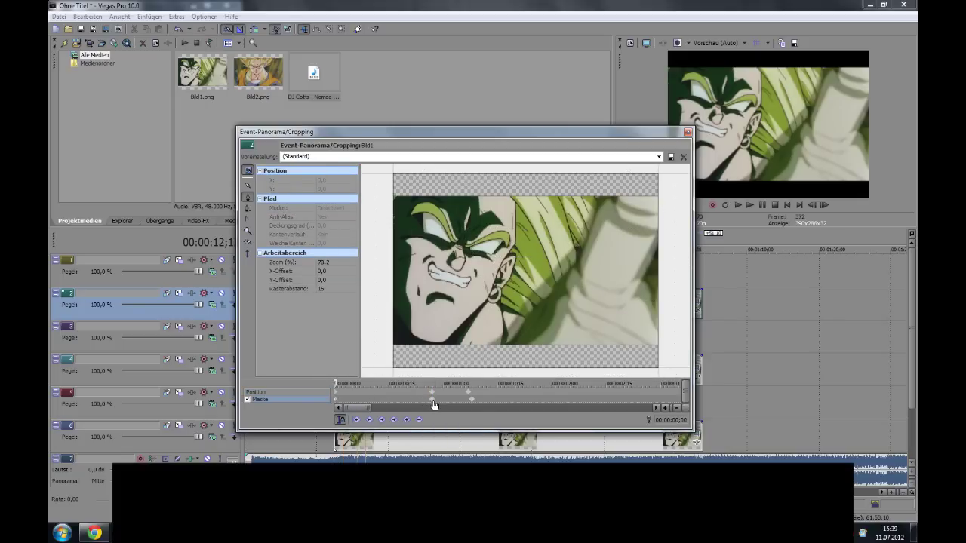
{"action": "left_click", "coordinate": [336, 393]}
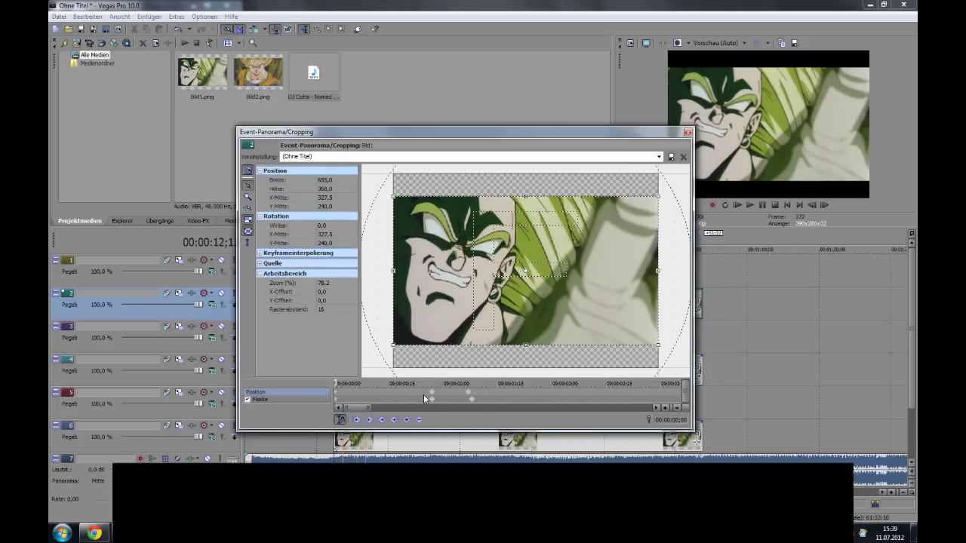
{"action": "left_click", "coordinate": [688, 132]}
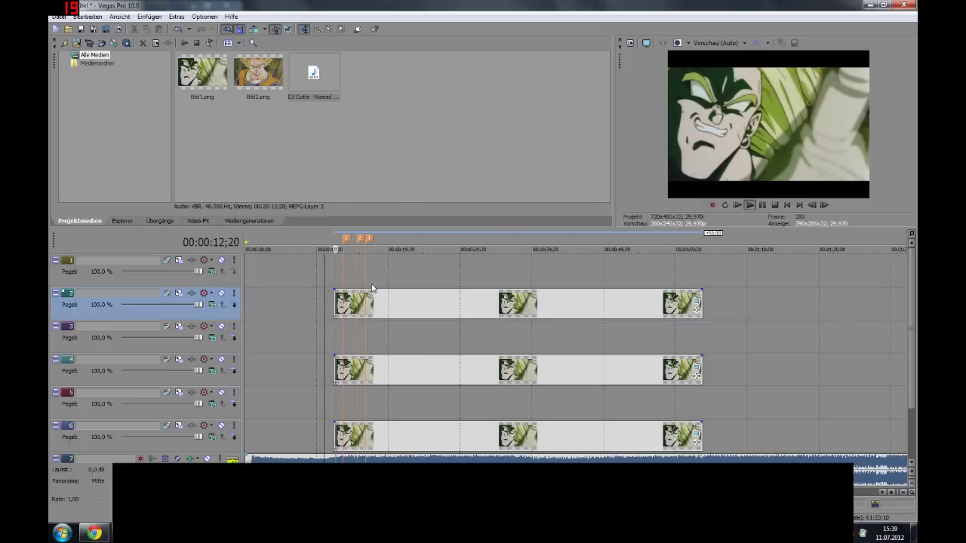
- Inspect the track 4 clip's position and mask keyframes at 00:00:01;03
{"action": "key", "text": "space"}
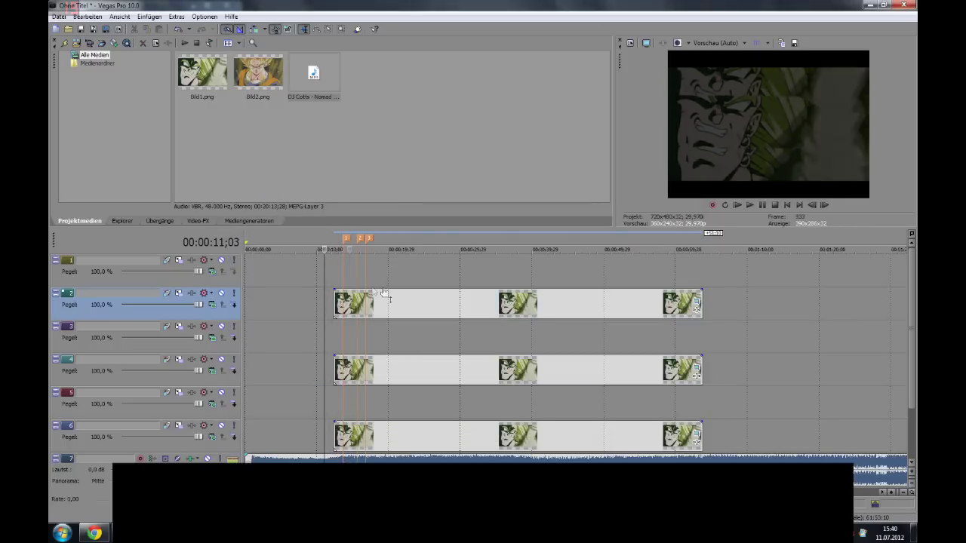
{"action": "left_click", "coordinate": [695, 369]}
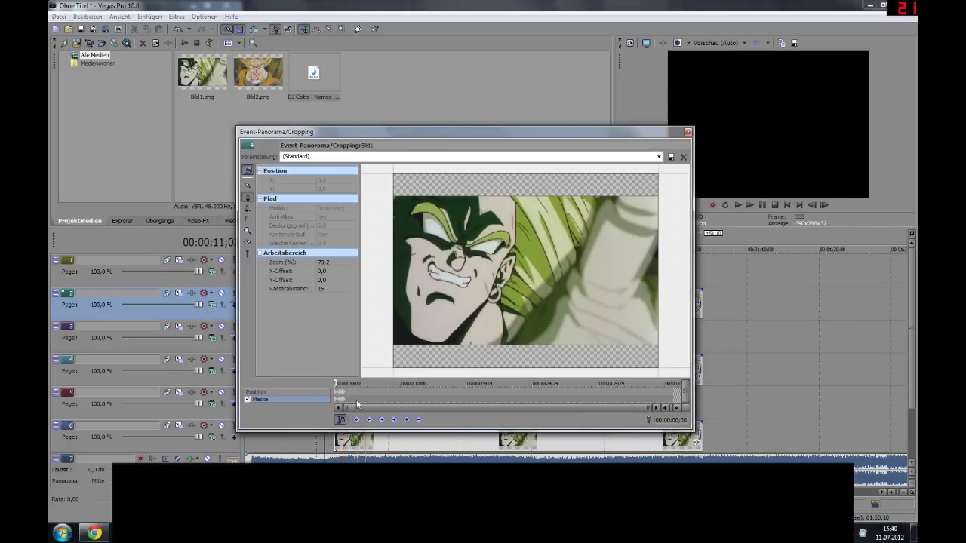
{"action": "scroll", "coordinate": [395, 399], "scroll_direction": "up", "scroll_amount": 5}
{"action": "scroll", "coordinate": [417, 405], "scroll_direction": "up", "scroll_amount": 3}
{"action": "scroll", "coordinate": [418, 405], "scroll_direction": "up", "scroll_amount": 2}
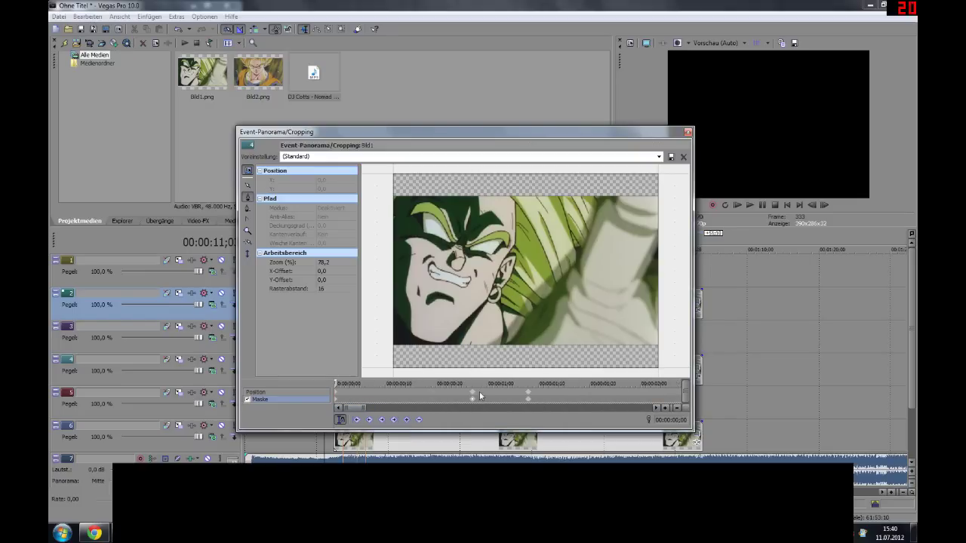
{"action": "left_click", "coordinate": [476, 391]}
{"action": "left_click", "coordinate": [474, 398]}
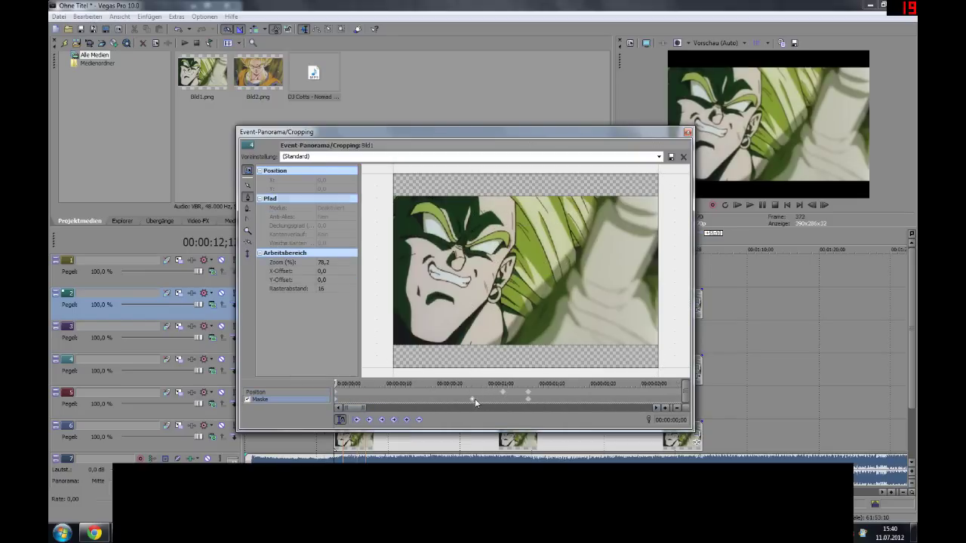
{"action": "left_click", "coordinate": [503, 393]}
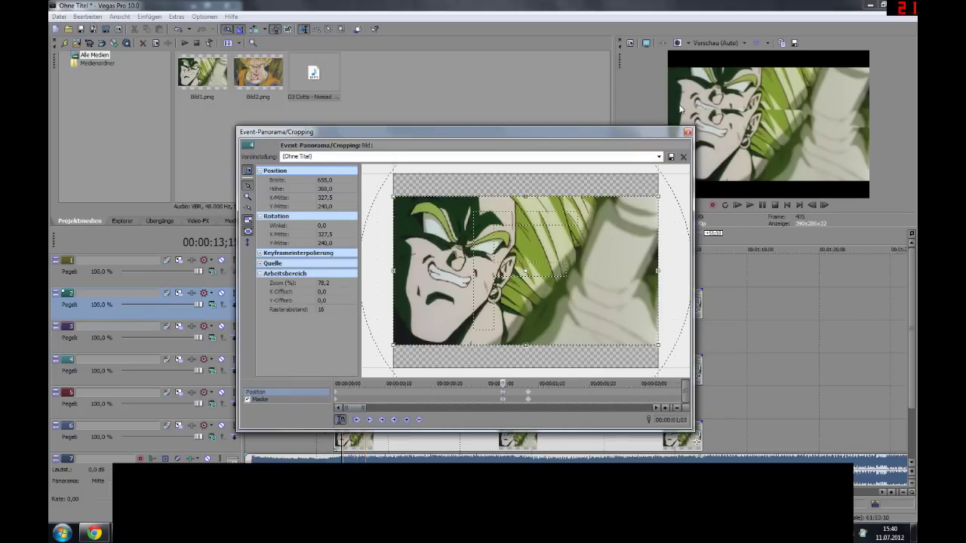
{"action": "left_click", "coordinate": [687, 132]}
- Drag the track 2 clip's mask keyframe under its position keyframe
{"action": "left_click", "coordinate": [700, 300]}
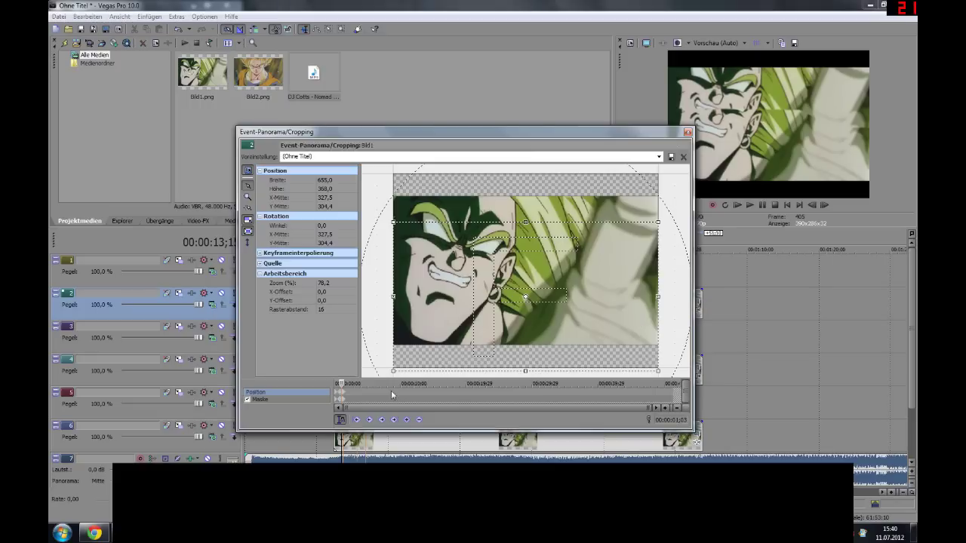
{"action": "scroll", "coordinate": [419, 408], "scroll_direction": "up", "scroll_amount": 5}
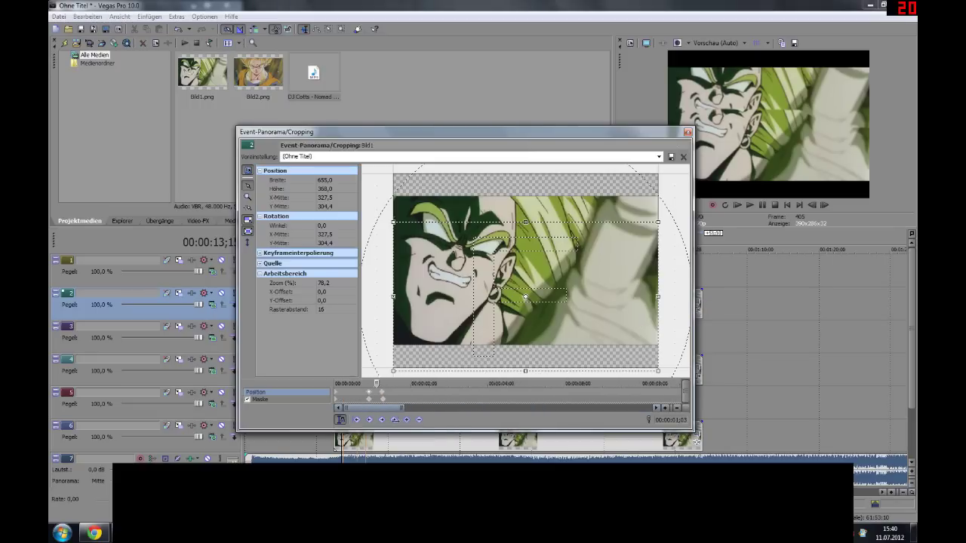
{"action": "left_click", "coordinate": [433, 396]}
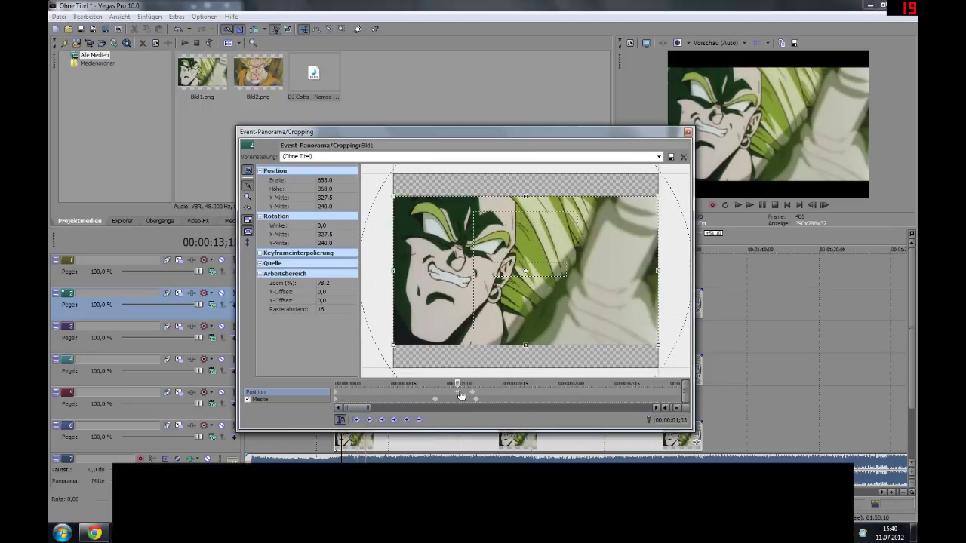
{"action": "left_click_drag", "start_coordinate": [434, 398], "coordinate": [458, 399]}
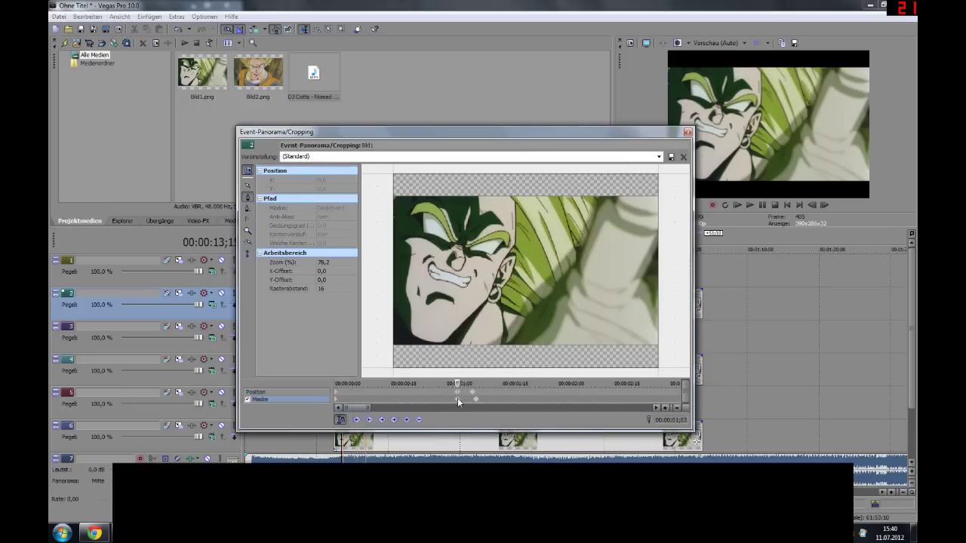
{"action": "left_click", "coordinate": [688, 132]}
{"action": "left_click", "coordinate": [326, 285]}
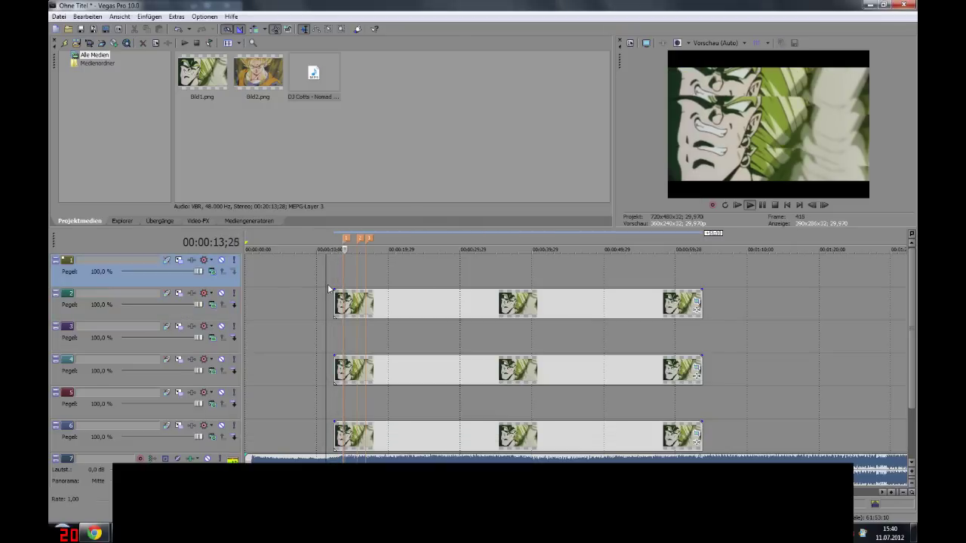
- Nudge track 4's crop frame upward at a later keyframe, then undo it
{"action": "key", "text": "space"}
{"action": "left_click", "coordinate": [337, 373]}
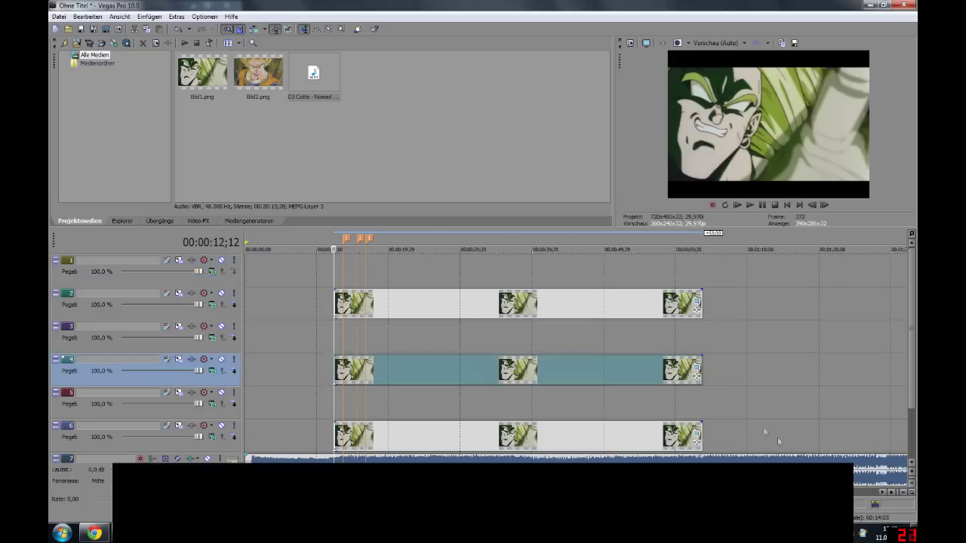
{"action": "left_click", "coordinate": [697, 373]}
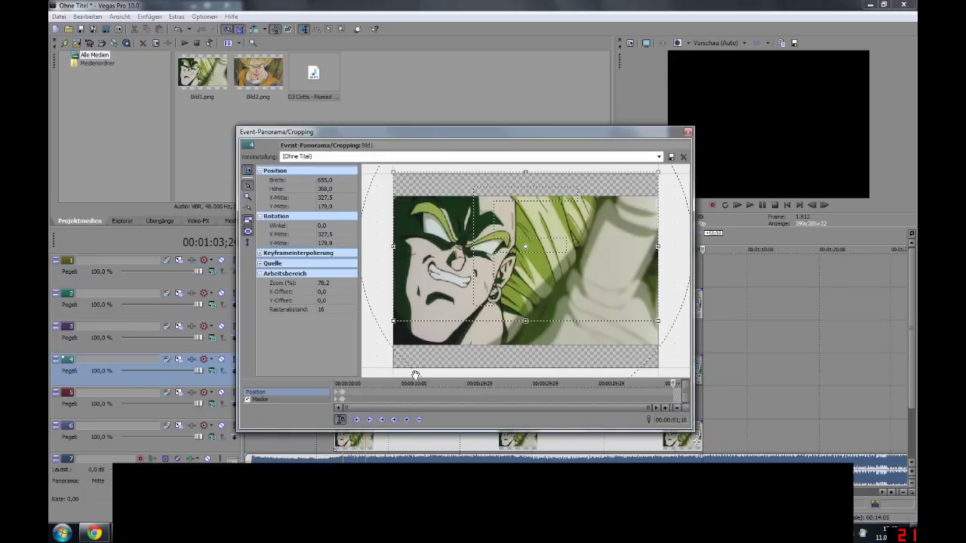
{"action": "left_click", "coordinate": [353, 394]}
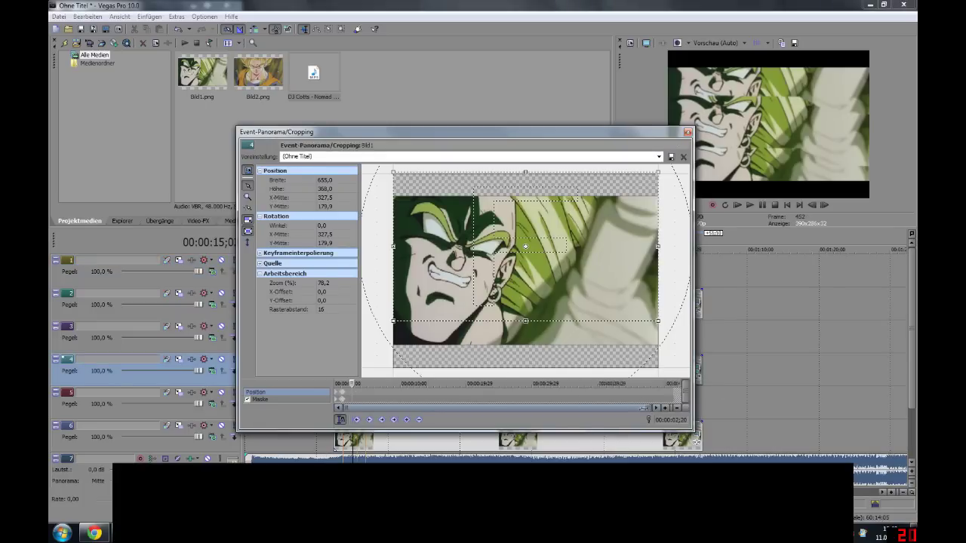
{"action": "scroll", "coordinate": [372, 394], "scroll_direction": "up", "scroll_amount": 5}
{"action": "scroll", "coordinate": [393, 396], "scroll_direction": "up", "scroll_amount": 3}
{"action": "left_click", "coordinate": [411, 395]}
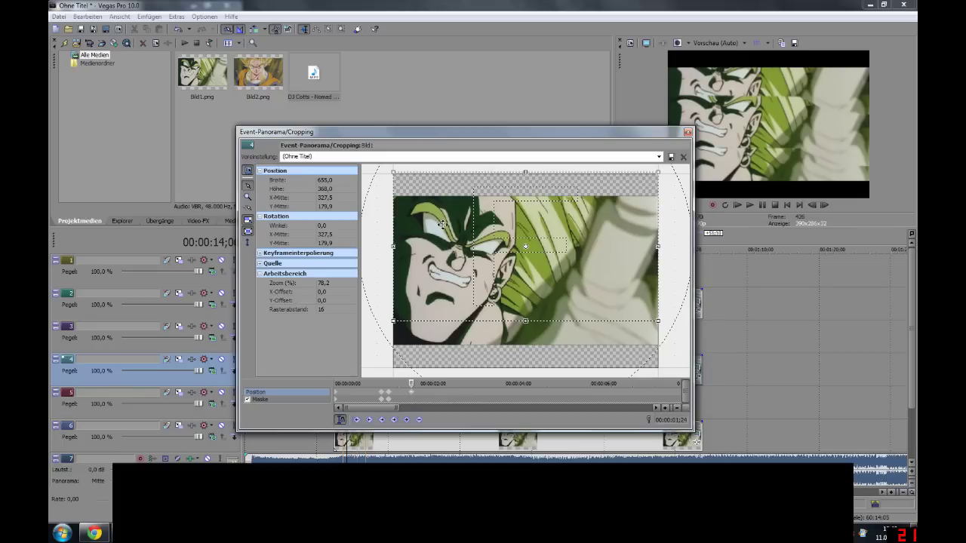
{"action": "left_click_drag", "start_coordinate": [442, 224], "coordinate": [442, 221]}
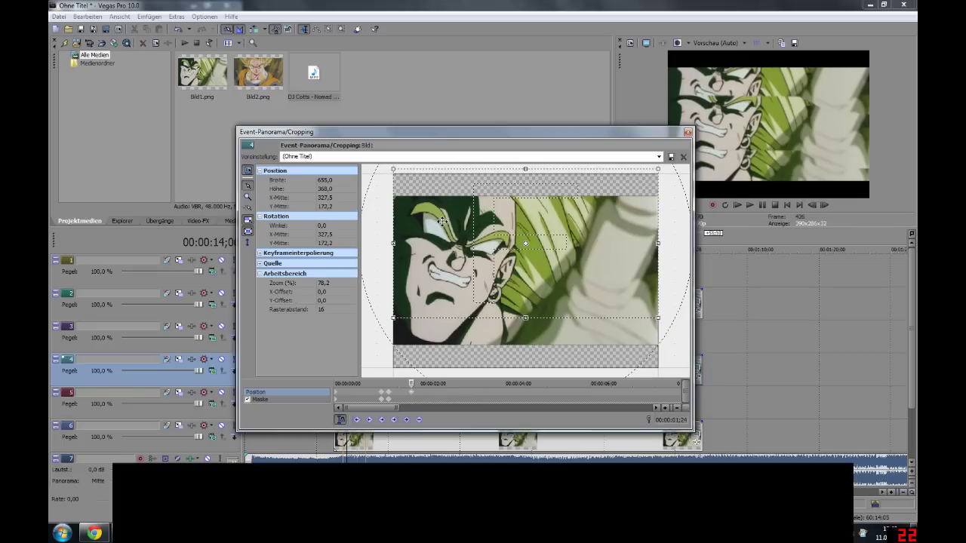
{"action": "key", "text": "ctrl+z"}
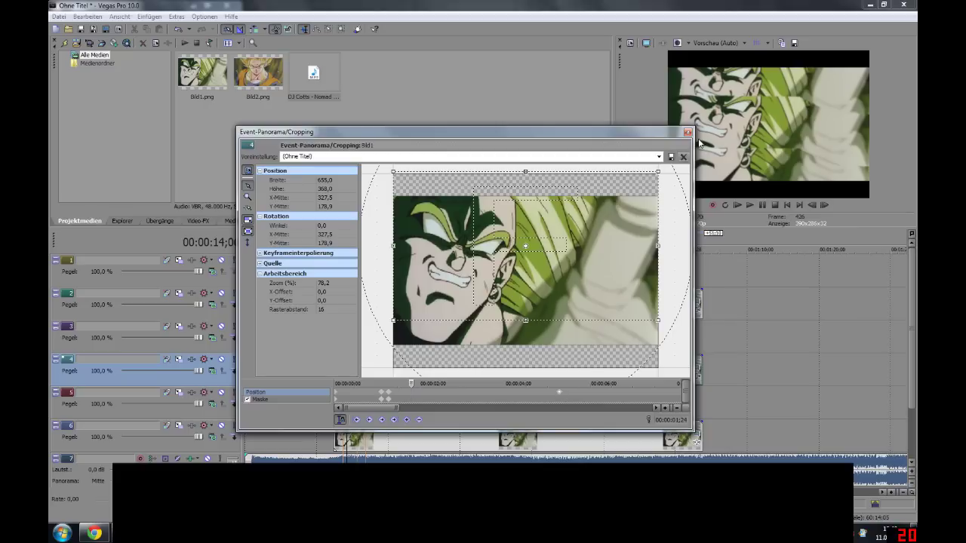
- Preview track 4's keyframes between 00:00:01;08 and 00:00:05;08
{"action": "left_click", "coordinate": [559, 392]}
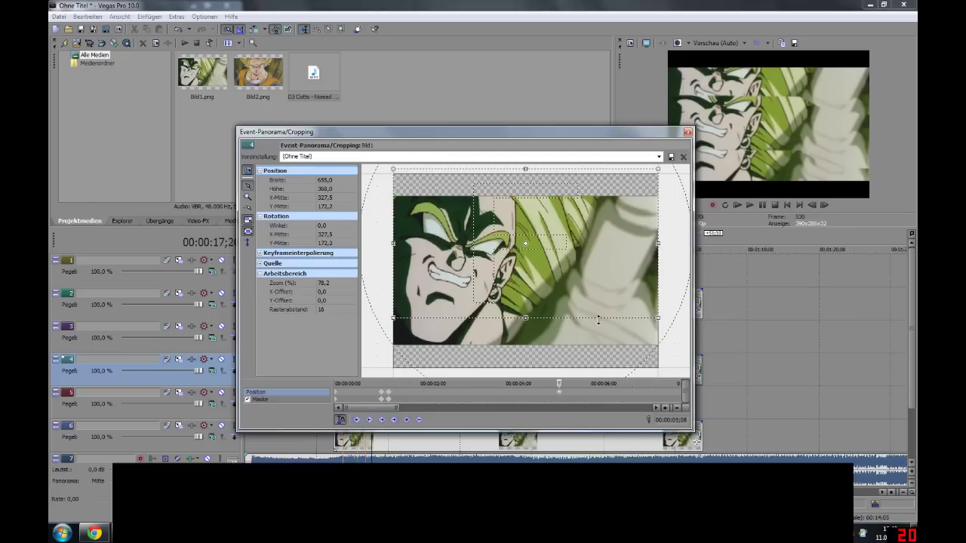
{"action": "left_click", "coordinate": [388, 397]}
{"action": "key", "text": "space"}
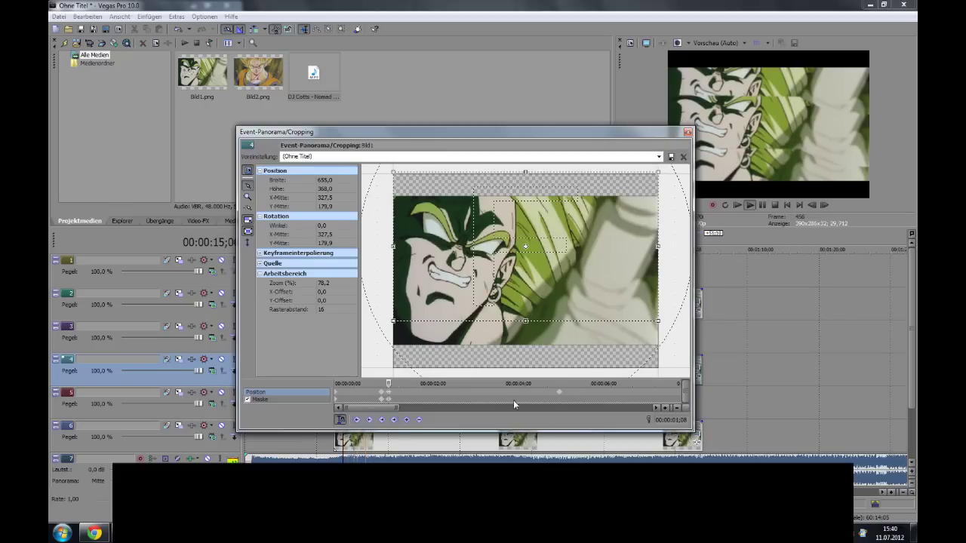
{"action": "scroll", "coordinate": [522, 400], "scroll_direction": "down", "scroll_amount": 5}
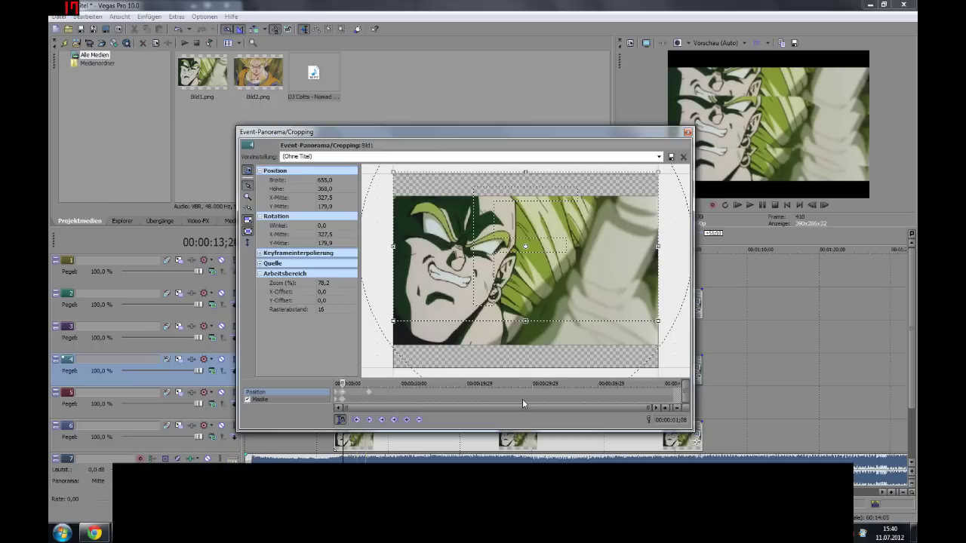
{"action": "left_click", "coordinate": [366, 398]}
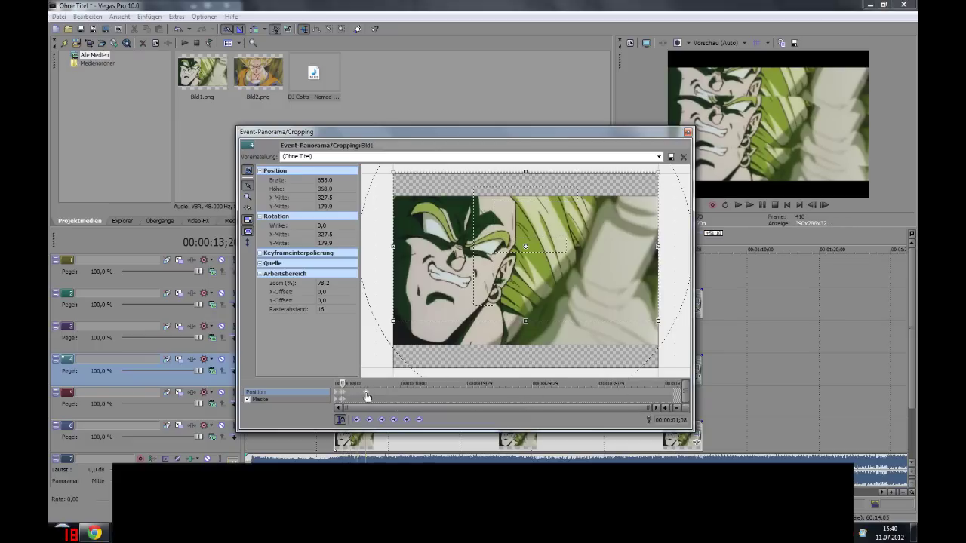
{"action": "left_click", "coordinate": [687, 132]}
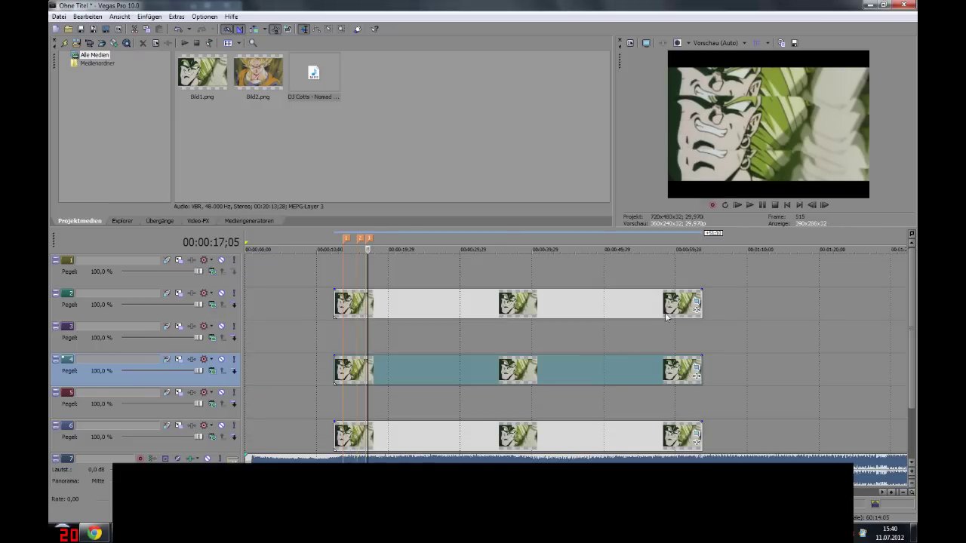
- Nudge track 2's crop frame slightly down for the shake and preview it
{"action": "left_click", "coordinate": [696, 305]}
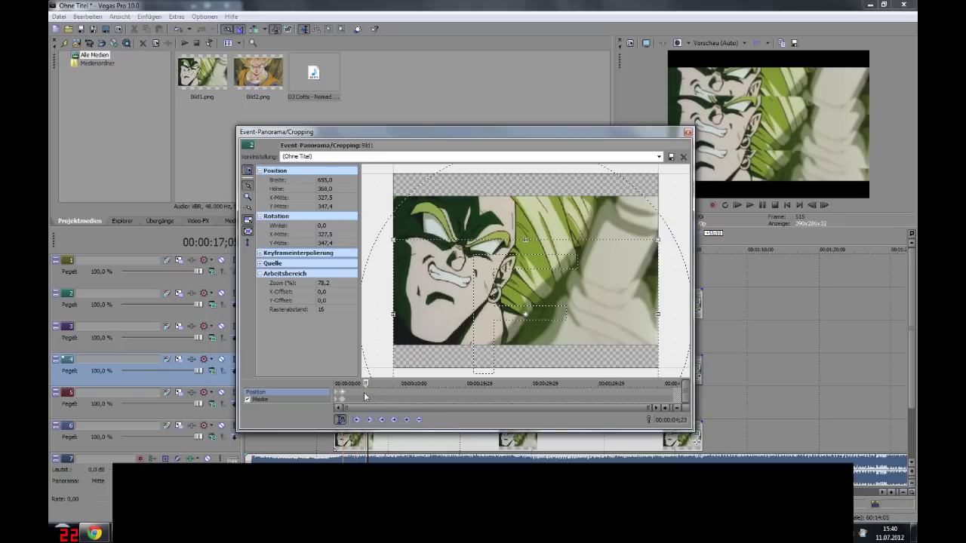
{"action": "left_click_drag", "start_coordinate": [494, 292], "coordinate": [495, 296]}
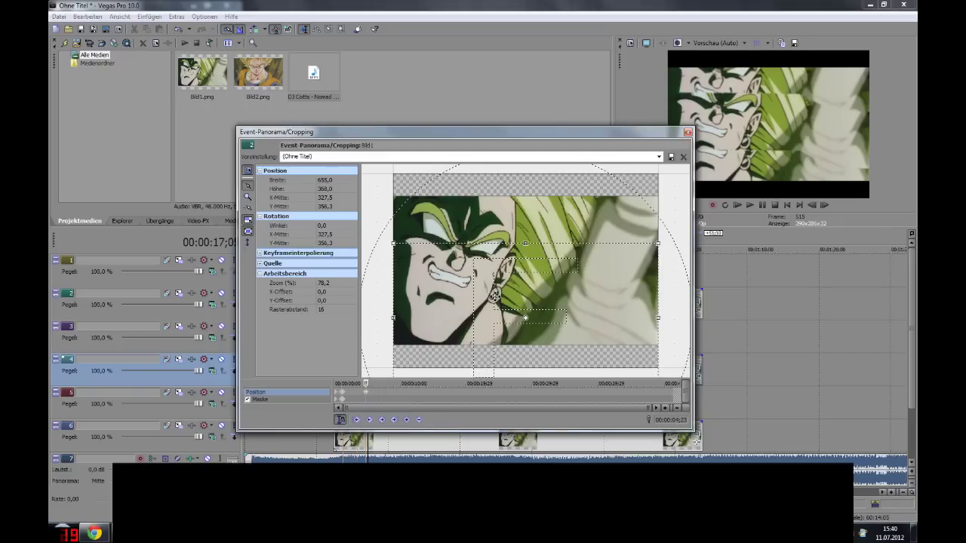
{"action": "key", "text": "space"}
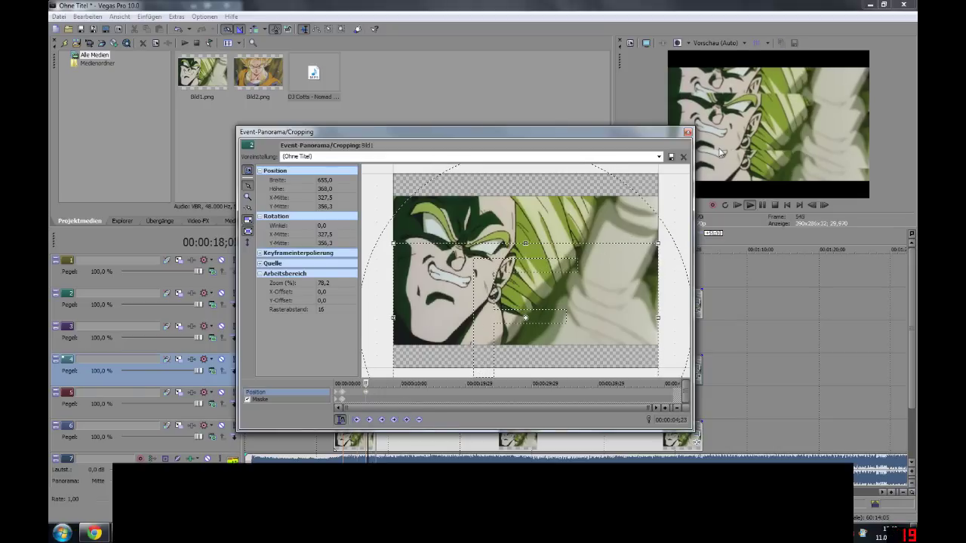
{"action": "left_click_drag", "start_coordinate": [467, 284], "coordinate": [469, 286]}
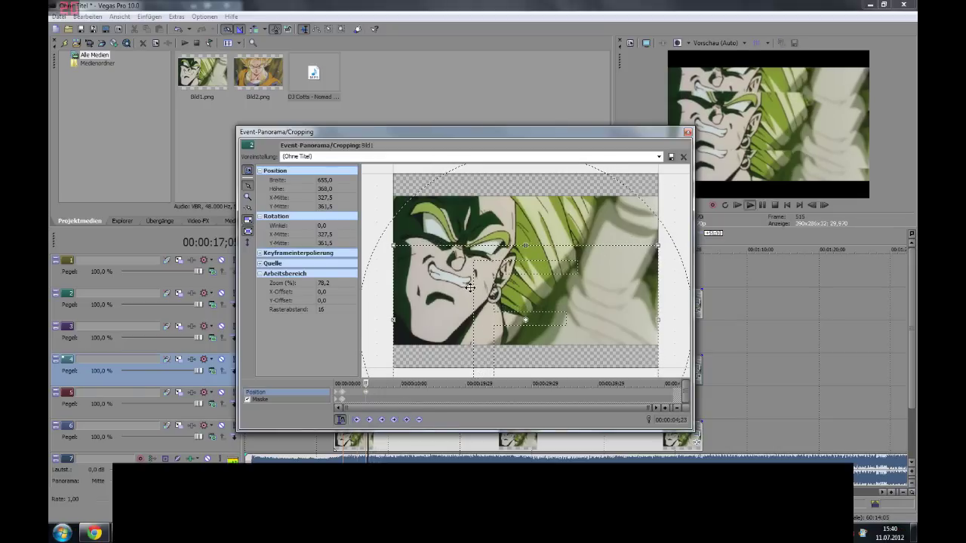
{"action": "key", "text": "space"}
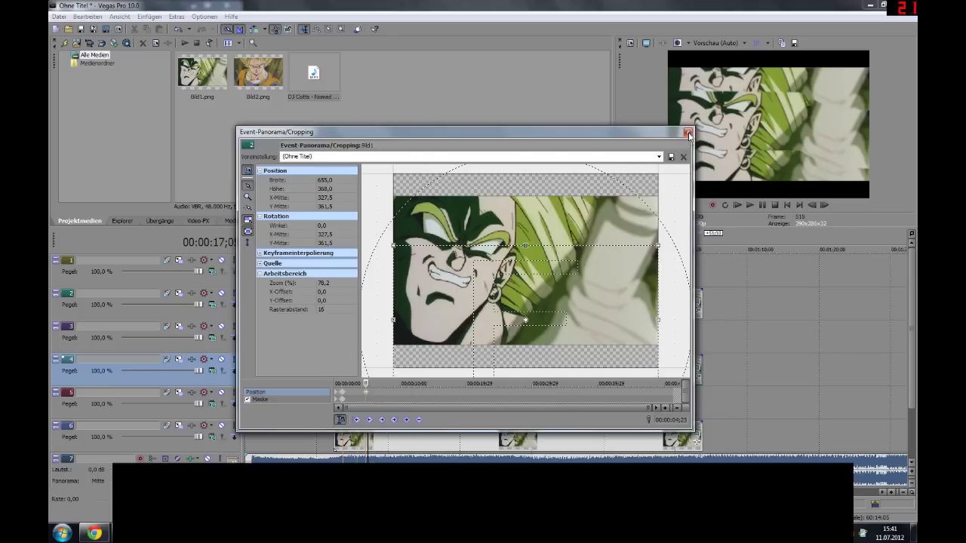
{"action": "left_click", "coordinate": [688, 133]}
- Play back the three stacked strips from the clip start
{"action": "left_click", "coordinate": [332, 377]}
{"action": "key", "text": "space"}
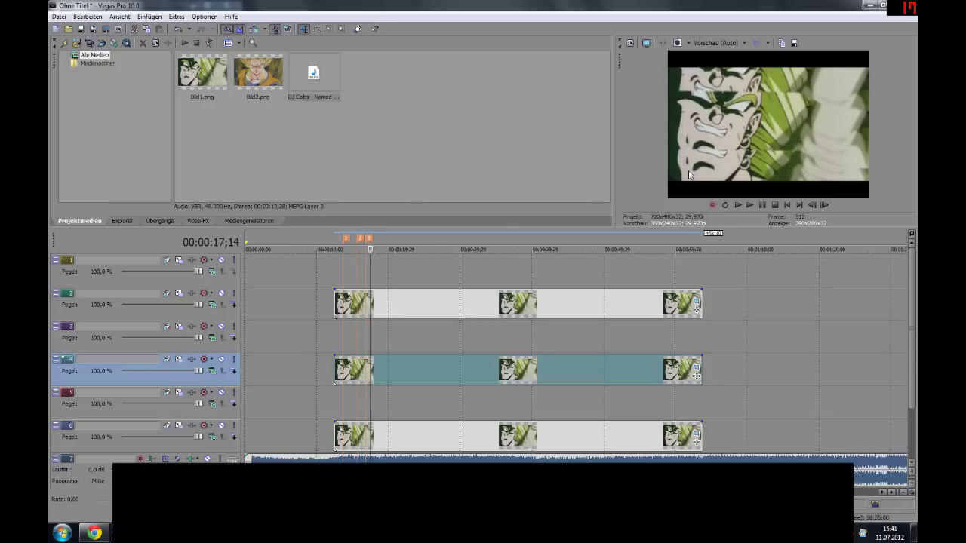
{"action": "key", "text": "space"}
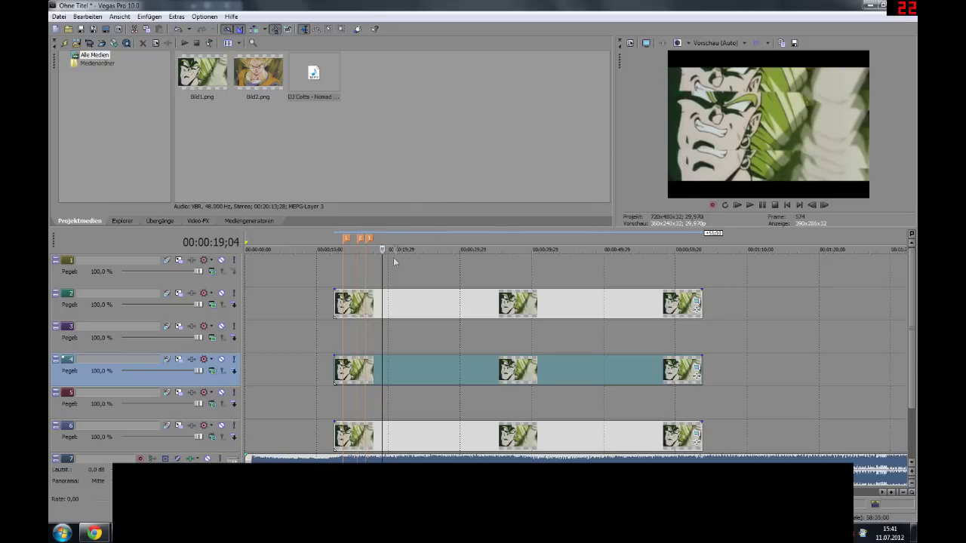
{"action": "left_click", "coordinate": [332, 378]}
{"action": "scroll", "coordinate": [385, 396], "scroll_direction": "up", "scroll_amount": 2}
{"action": "scroll", "coordinate": [425, 406], "scroll_direction": "up", "scroll_amount": 2}
{"action": "scroll", "coordinate": [426, 406], "scroll_direction": "down", "scroll_amount": 4}
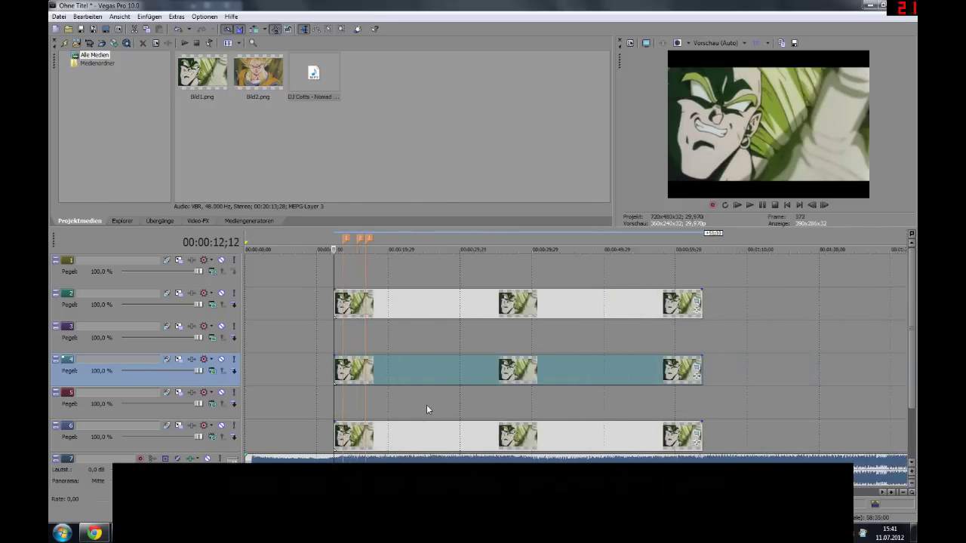
{"action": "left_click", "coordinate": [155, 221]}
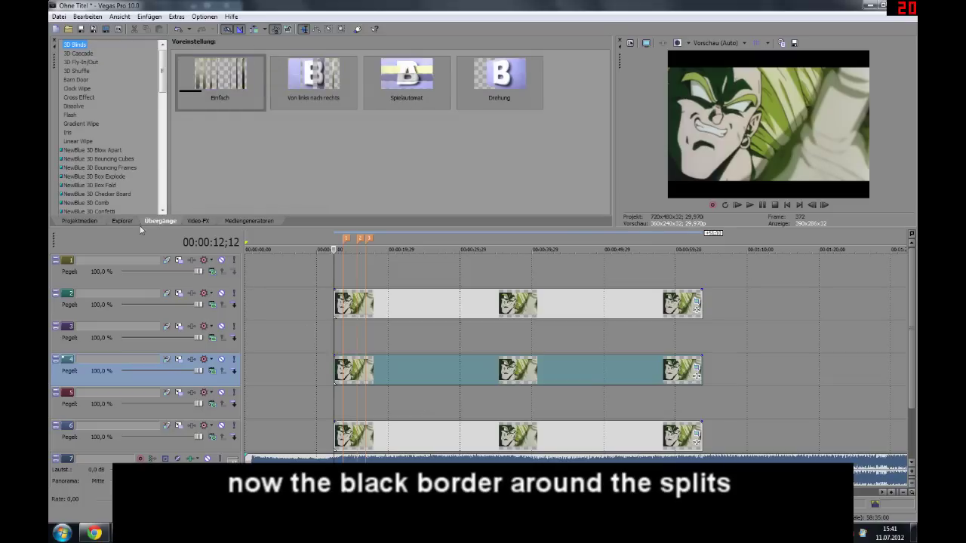
- Place a black (Schwarz) Solid Color event on track 5 and stretch it across the image clips
{"action": "left_click", "coordinate": [198, 221]}
{"action": "left_click", "coordinate": [238, 221]}
{"action": "left_click", "coordinate": [76, 89]}
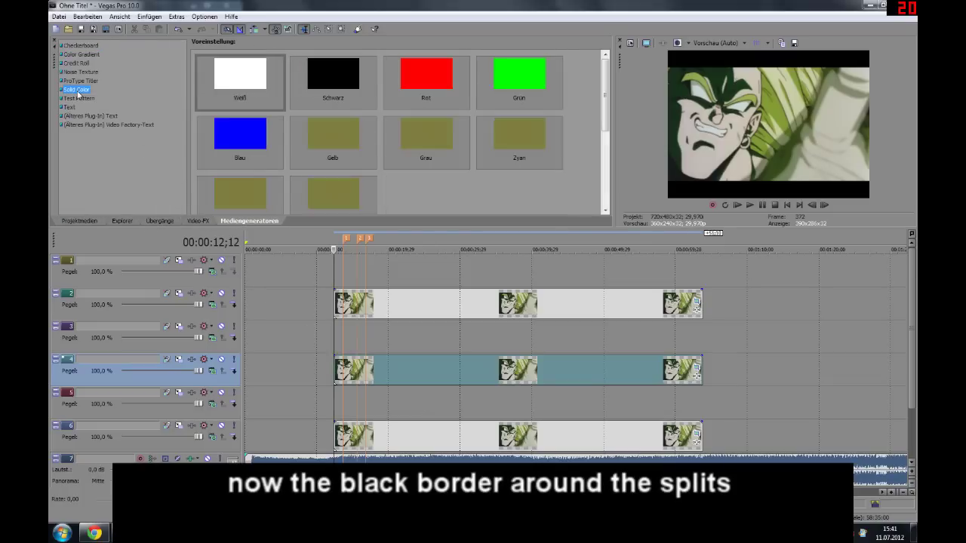
{"action": "mouse_move", "coordinate": [309, 81]}
{"action": "left_mouse_down"}
{"action": "mouse_move", "coordinate": [343, 408]}
{"action": "mouse_move", "coordinate": [337, 401]}
{"action": "left_mouse_up"}
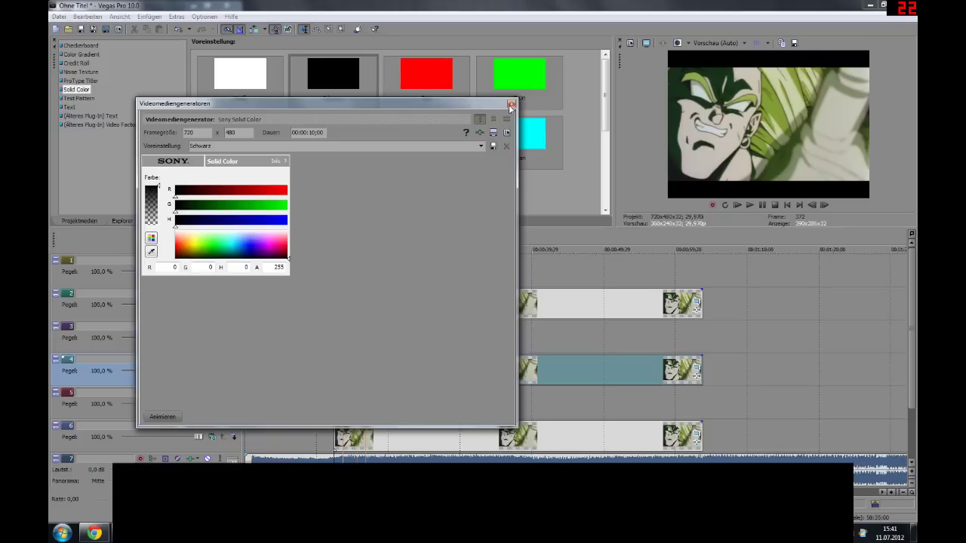
{"action": "left_click", "coordinate": [513, 105]}
{"action": "left_click_drag", "start_coordinate": [400, 406], "coordinate": [700, 404]}
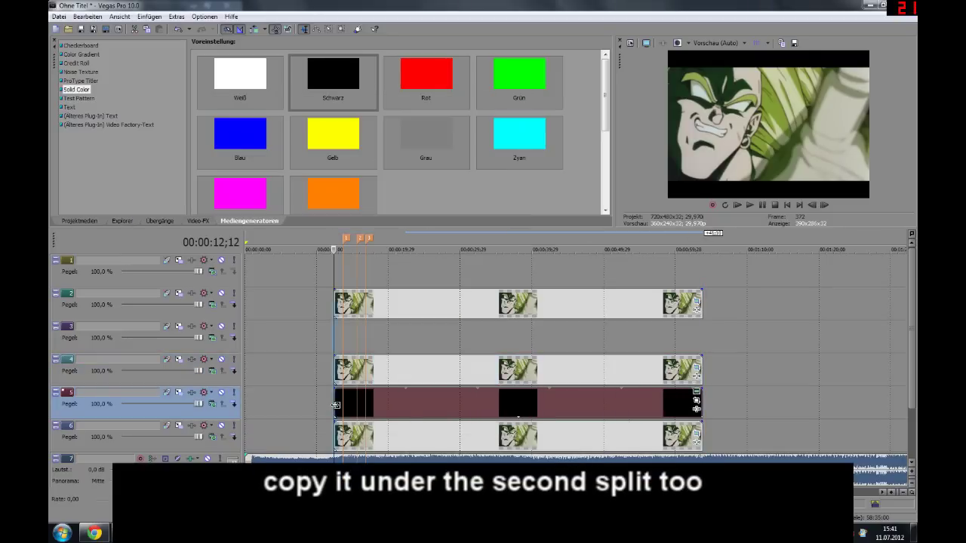
- Paste a new copy of the black event onto track 3 and open Bild1's Pan/Crop
{"action": "left_click", "coordinate": [337, 337]}
{"action": "key", "text": "ctrl+v"}
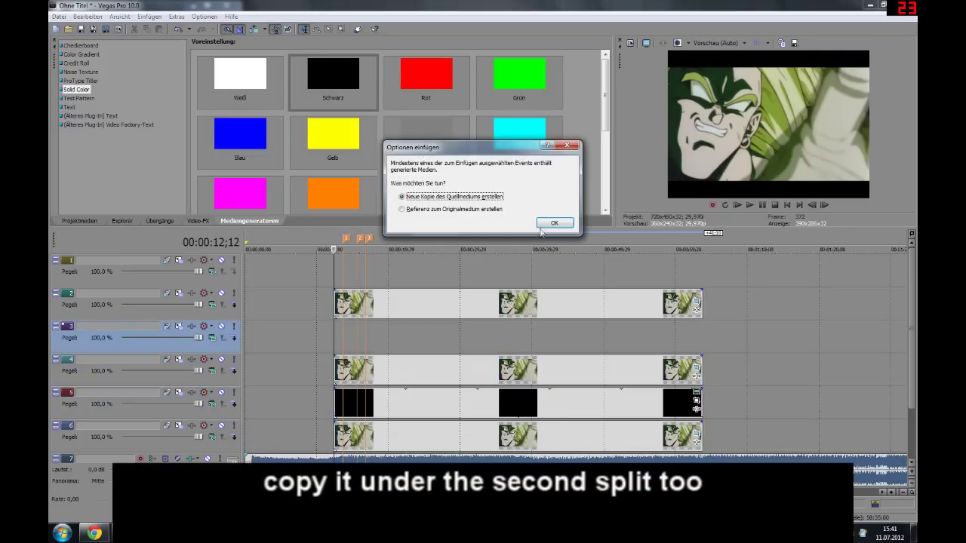
{"action": "left_click", "coordinate": [544, 224]}
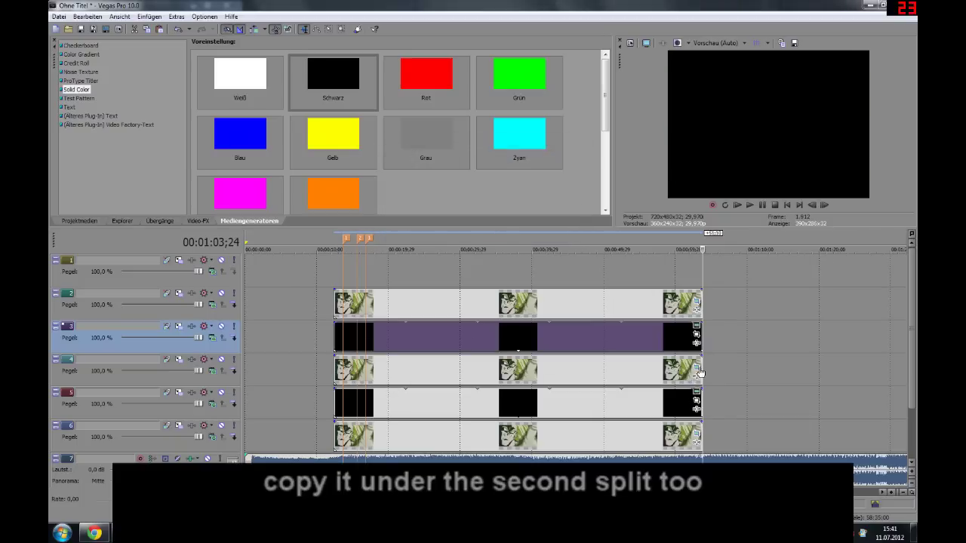
{"action": "left_click", "coordinate": [698, 372]}
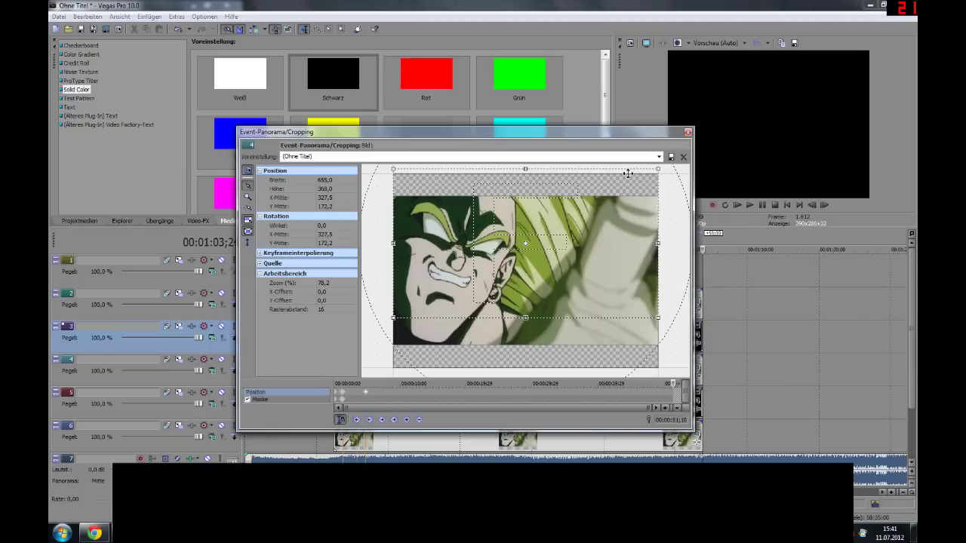
- Inspect Bild1's first position keyframe and the track 5 black event's Pan/Crop settings
{"action": "right_click", "coordinate": [348, 398]}
{"action": "left_click", "coordinate": [370, 415]}
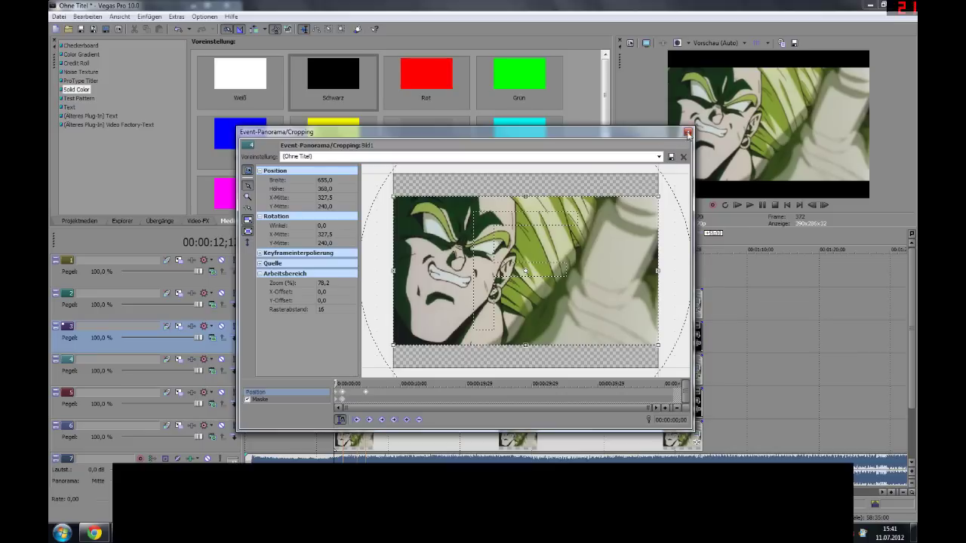
{"action": "left_click", "coordinate": [687, 132]}
{"action": "left_click", "coordinate": [699, 400]}
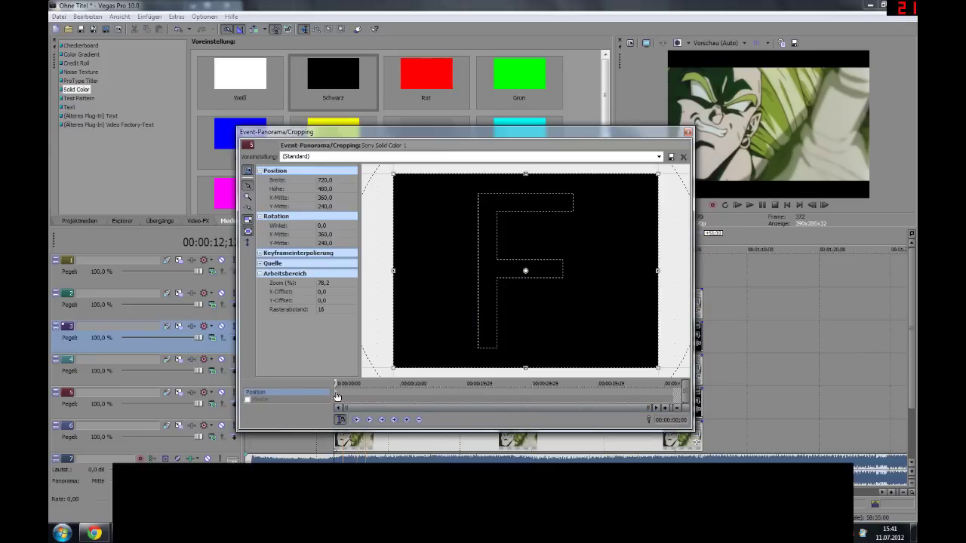
{"action": "left_click", "coordinate": [687, 132]}
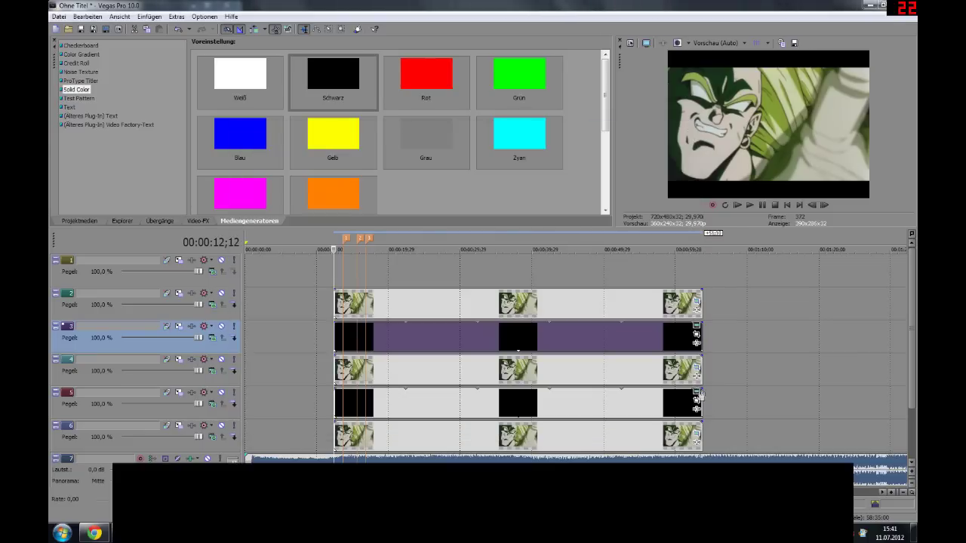
{"action": "left_click", "coordinate": [698, 400]}
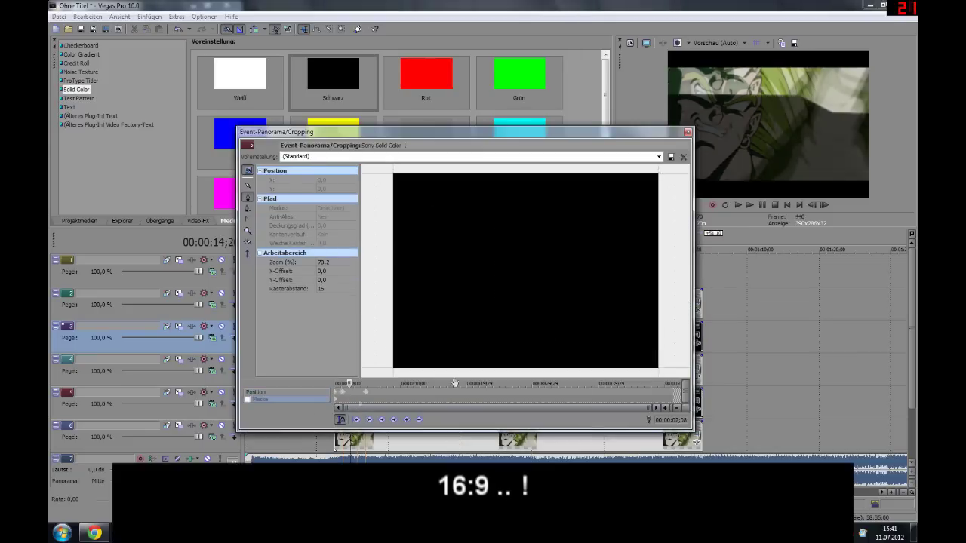
{"action": "left_click", "coordinate": [688, 132]}
- Check the track 4 image strip's mask settings, then review the black event's Pan/Crop again
{"action": "left_click", "coordinate": [697, 368]}
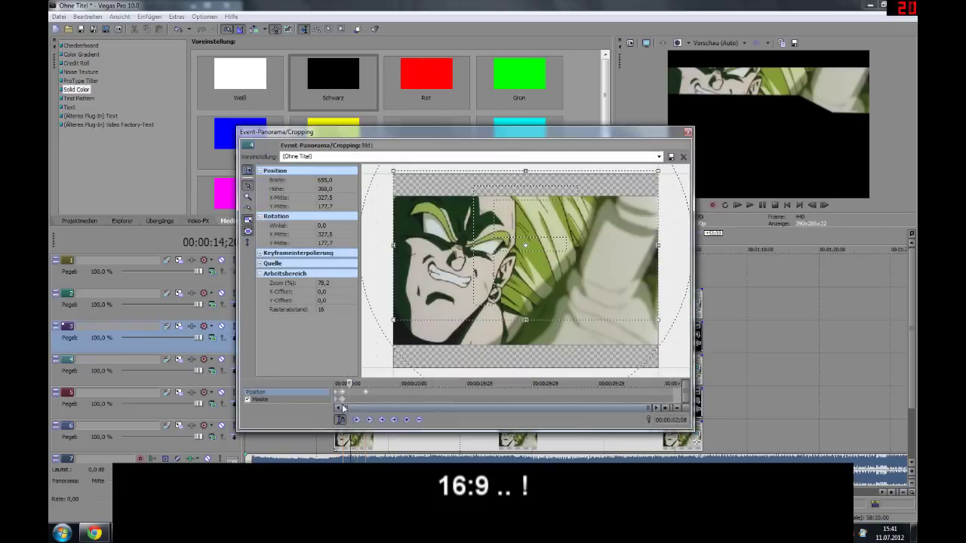
{"action": "left_click", "coordinate": [301, 399]}
{"action": "left_click", "coordinate": [687, 132]}
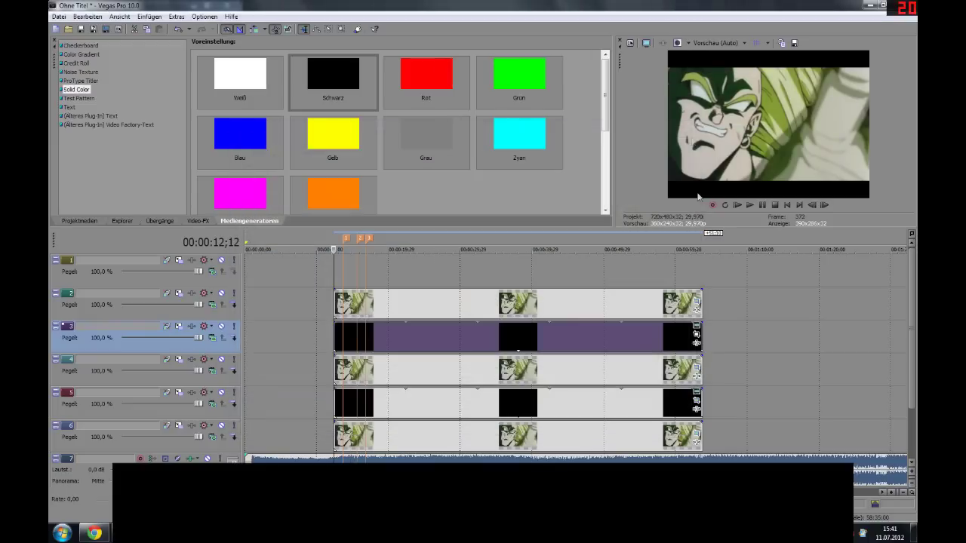
{"action": "left_click", "coordinate": [694, 400]}
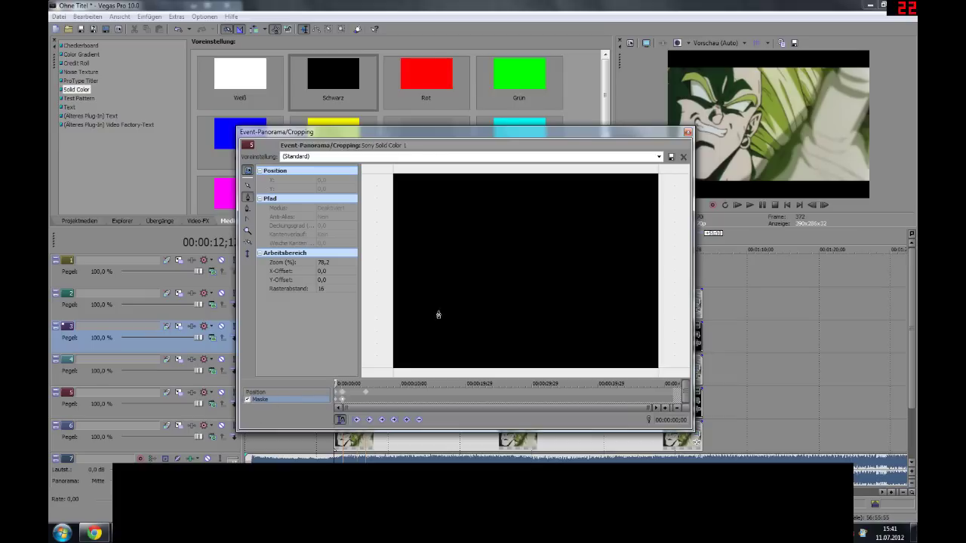
{"action": "left_click", "coordinate": [687, 132]}
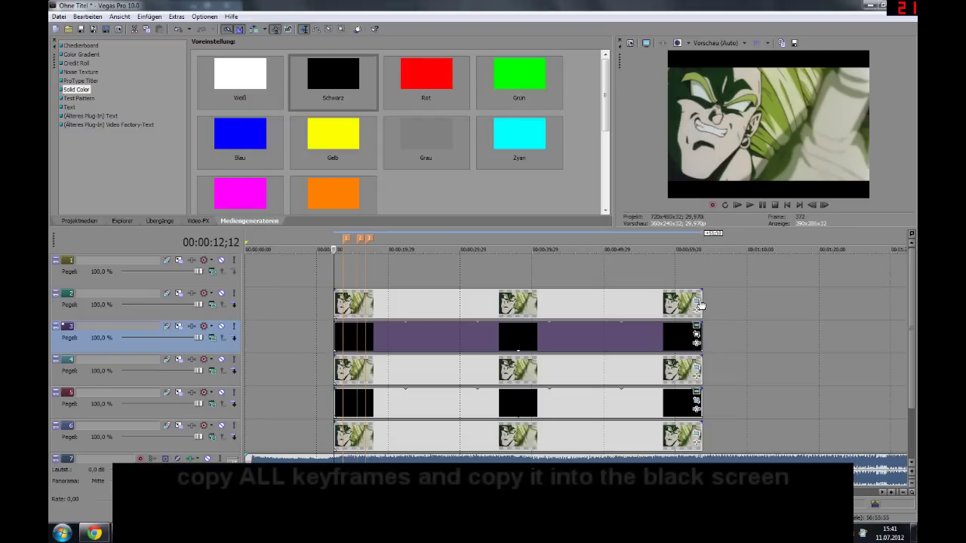
- Paste Bild1's copied pan/crop keyframes into the track 3 Solid Color 3 event
{"action": "left_click", "coordinate": [696, 332]}
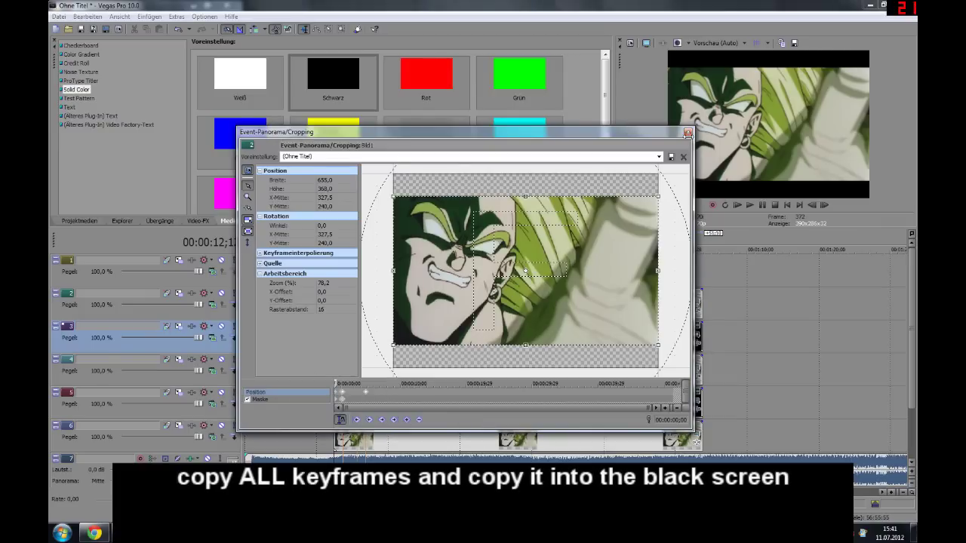
{"action": "left_click", "coordinate": [688, 132]}
{"action": "left_click", "coordinate": [698, 338]}
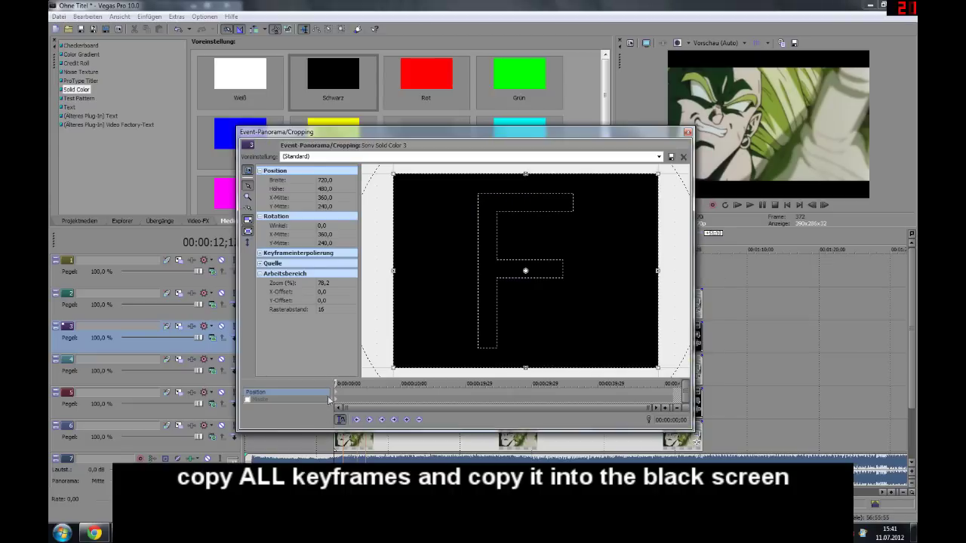
{"action": "key", "text": "ctrl+v"}
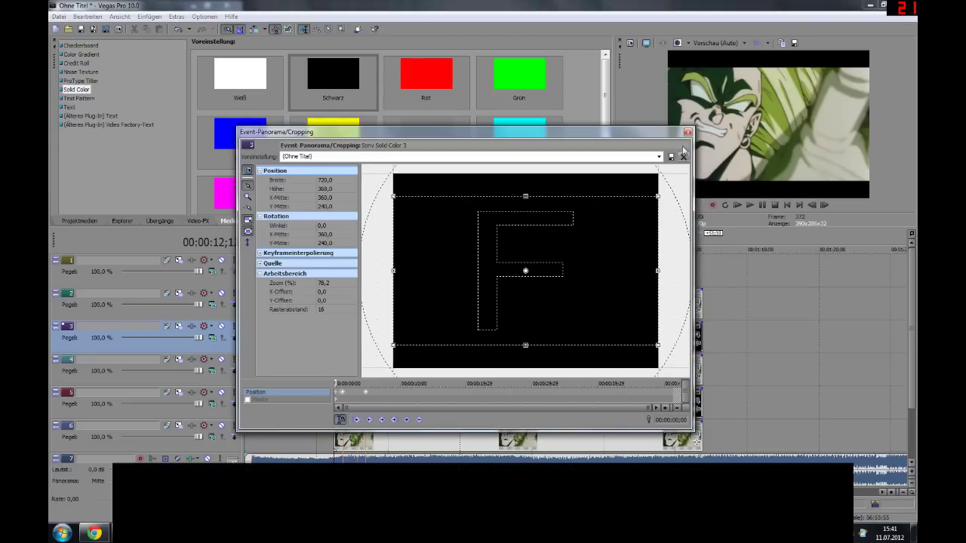
{"action": "left_click", "coordinate": [688, 132]}
- Turn on the mask (Maske) in Solid Color 3's Pan/Crop settings
{"action": "left_click", "coordinate": [699, 302]}
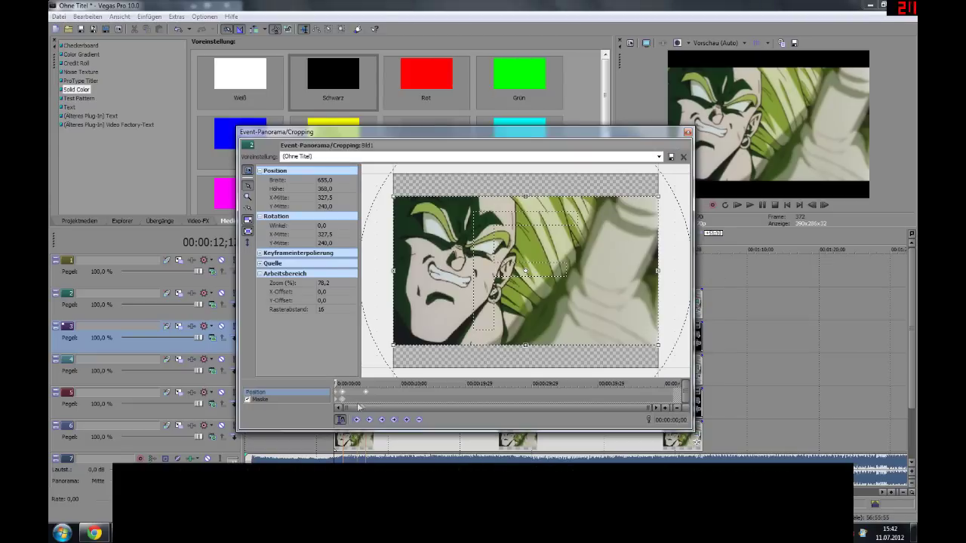
{"action": "left_click", "coordinate": [687, 132]}
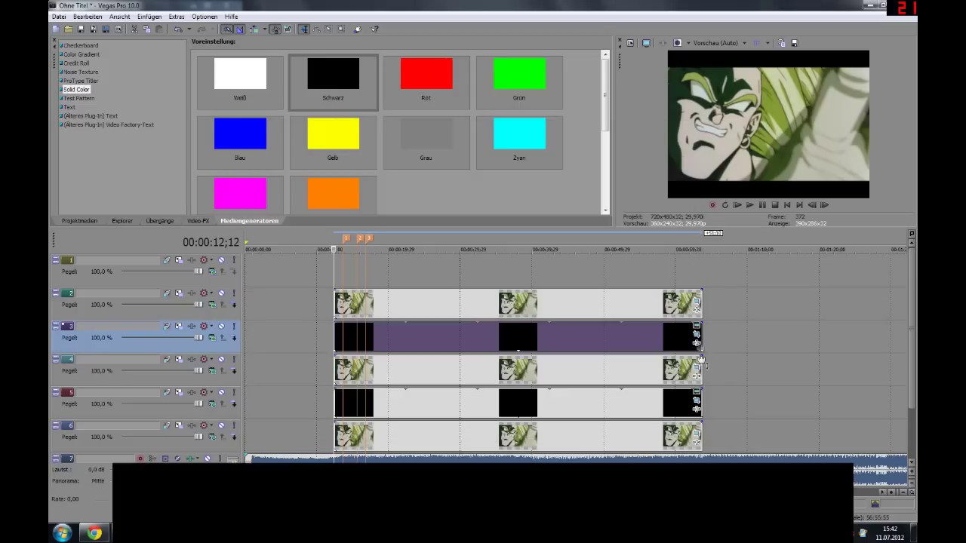
{"action": "left_click", "coordinate": [696, 326]}
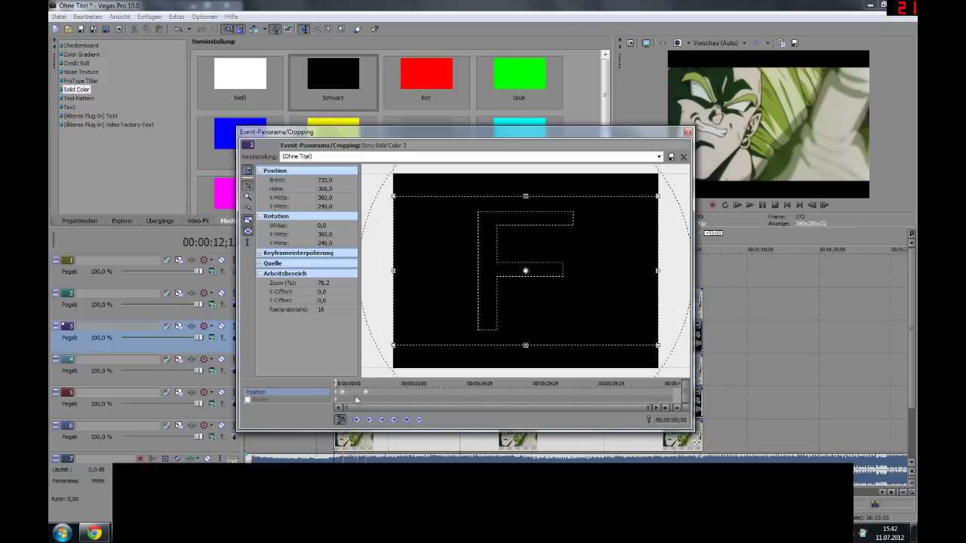
{"action": "left_click", "coordinate": [339, 399]}
{"action": "left_click", "coordinate": [247, 400]}
{"action": "left_click", "coordinate": [687, 134]}
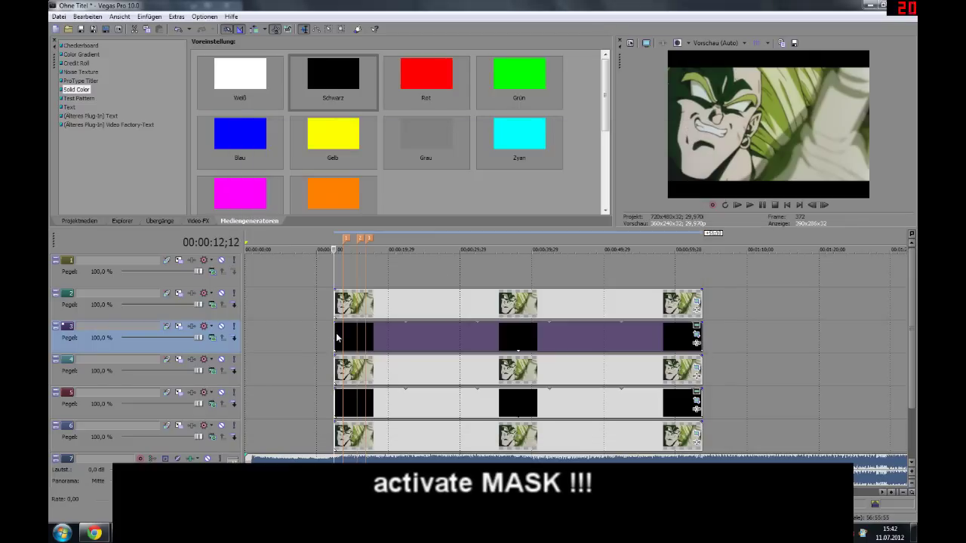
- Preview playback, then nudge Solid Color 1's frame down at 1;08 (Y-center 182.5)
{"action": "key", "text": "space"}
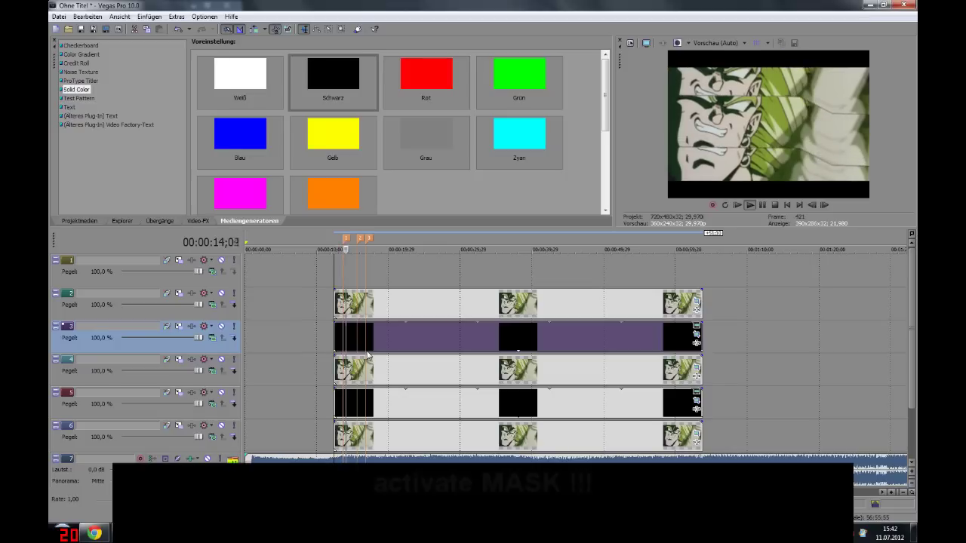
{"action": "key", "text": "space"}
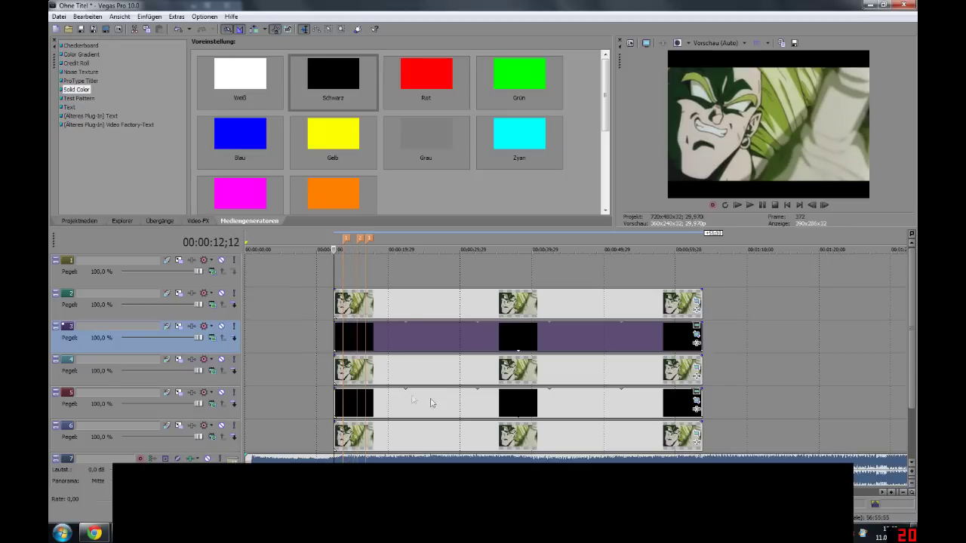
{"action": "left_click", "coordinate": [696, 400]}
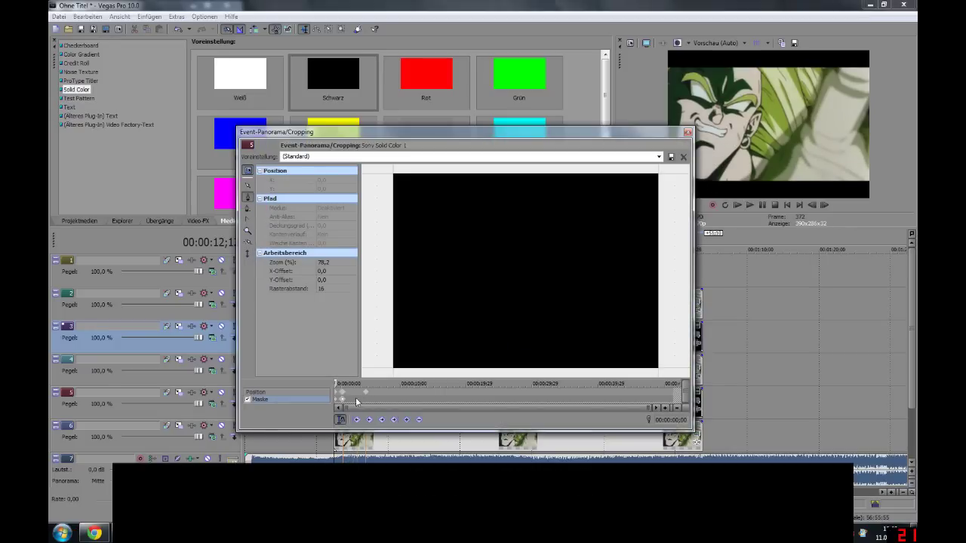
{"action": "left_click_drag", "start_coordinate": [646, 407], "coordinate": [410, 407]}
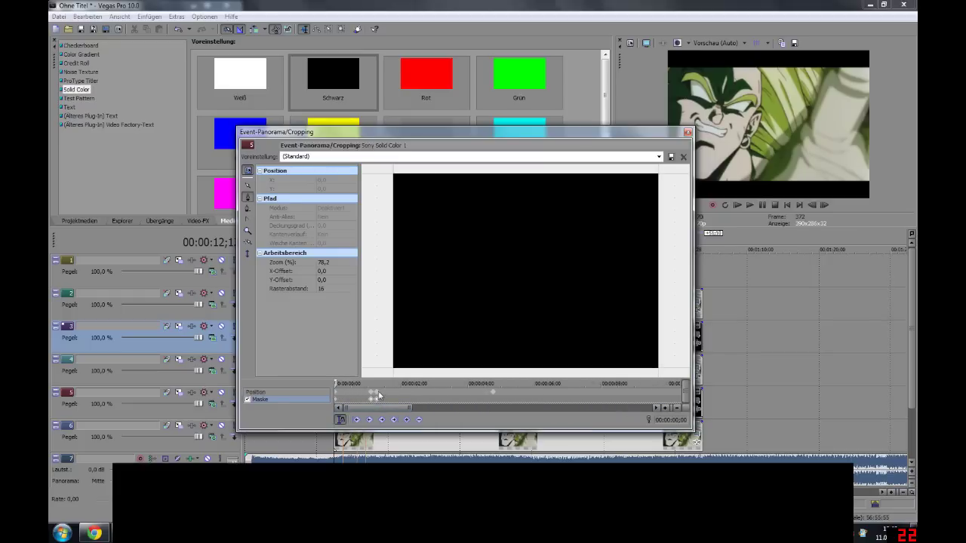
{"action": "left_click", "coordinate": [377, 393]}
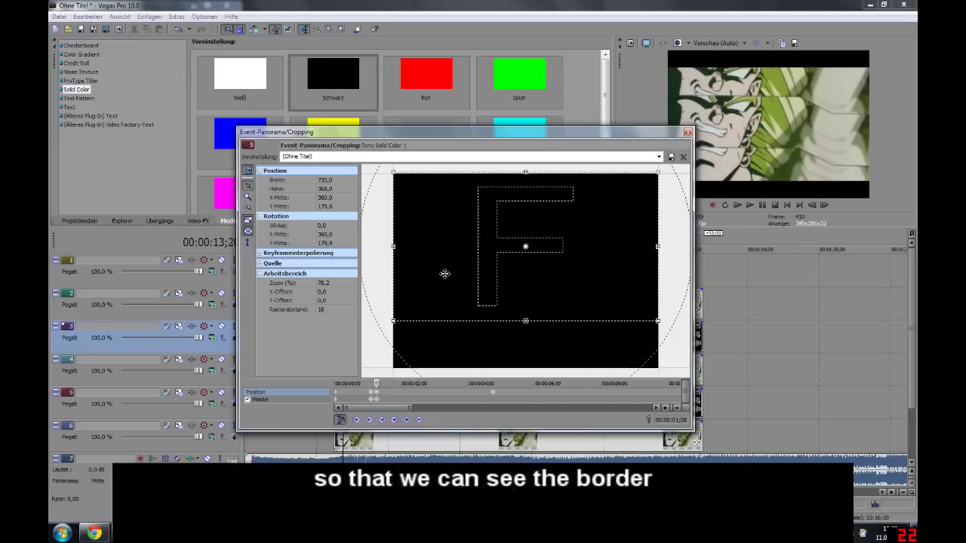
{"action": "left_click_drag", "start_coordinate": [445, 274], "coordinate": [445, 277]}
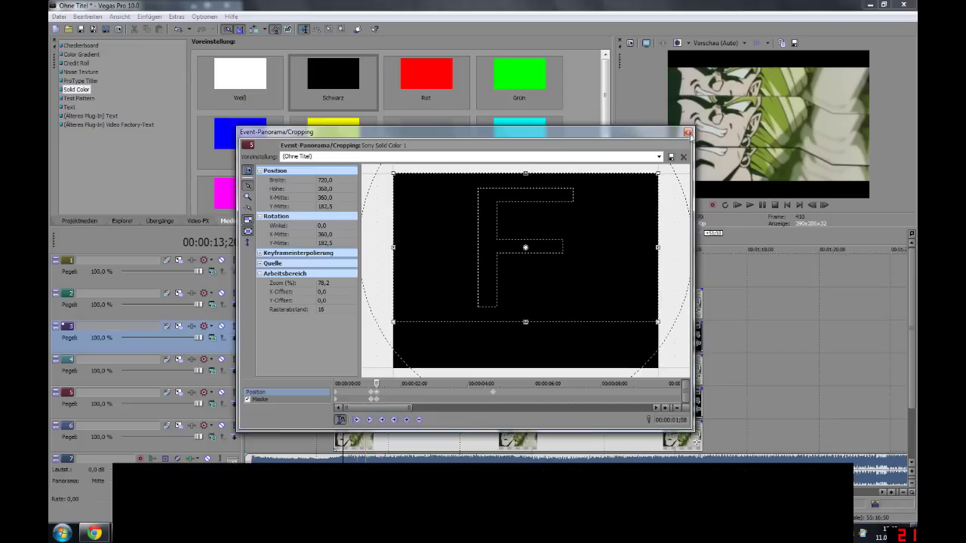
- Shift Solid Color 1's frame up at the 4;23 keyframe to create the jolt
{"action": "left_click", "coordinate": [494, 398]}
{"action": "left_click_drag", "start_coordinate": [507, 326], "coordinate": [507, 307]}
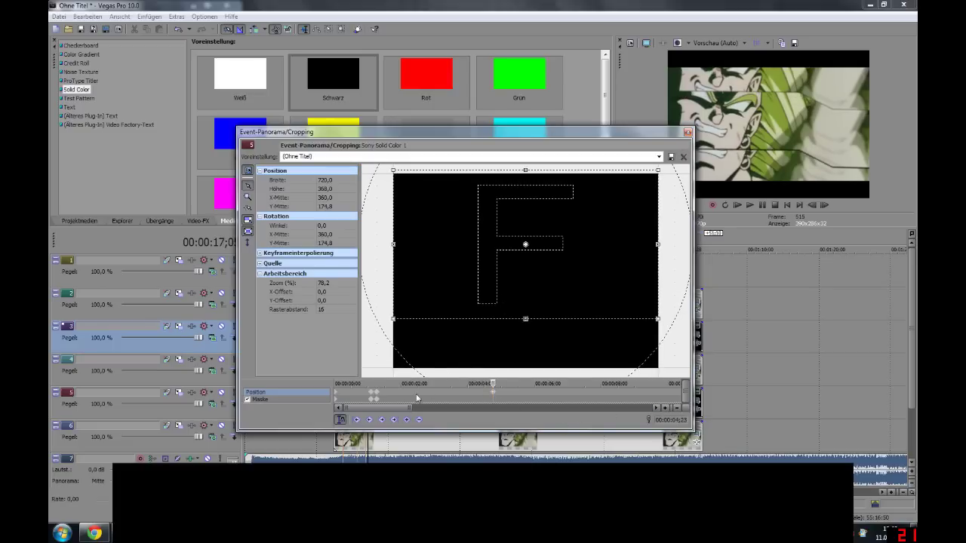
{"action": "left_click", "coordinate": [376, 396]}
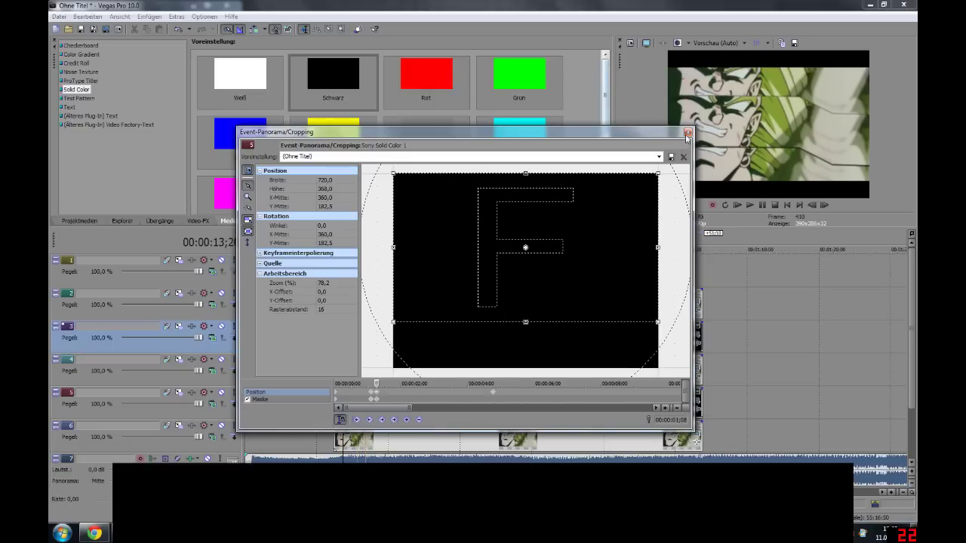
{"action": "left_click", "coordinate": [687, 134]}
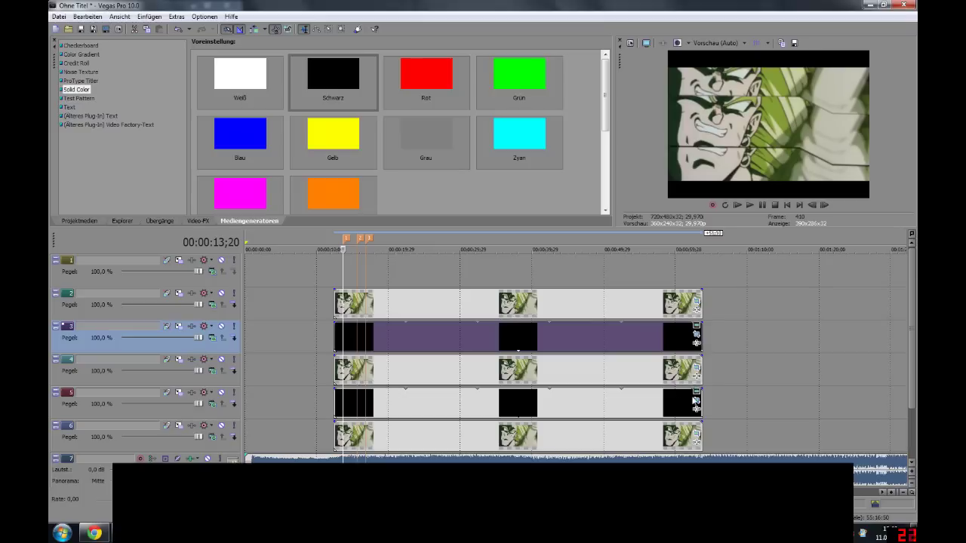
- Review Solid Color 1's Pan/Crop position keyframes
{"action": "left_click", "coordinate": [695, 401]}
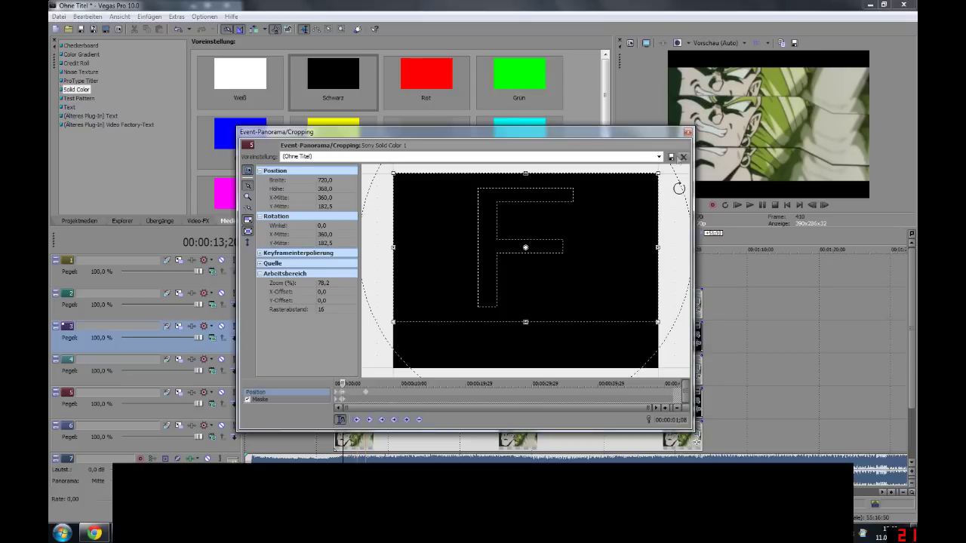
{"action": "scroll", "coordinate": [593, 233], "scroll_direction": "up", "scroll_amount": 2}
{"action": "scroll", "coordinate": [590, 242], "scroll_direction": "down", "scroll_amount": 3}
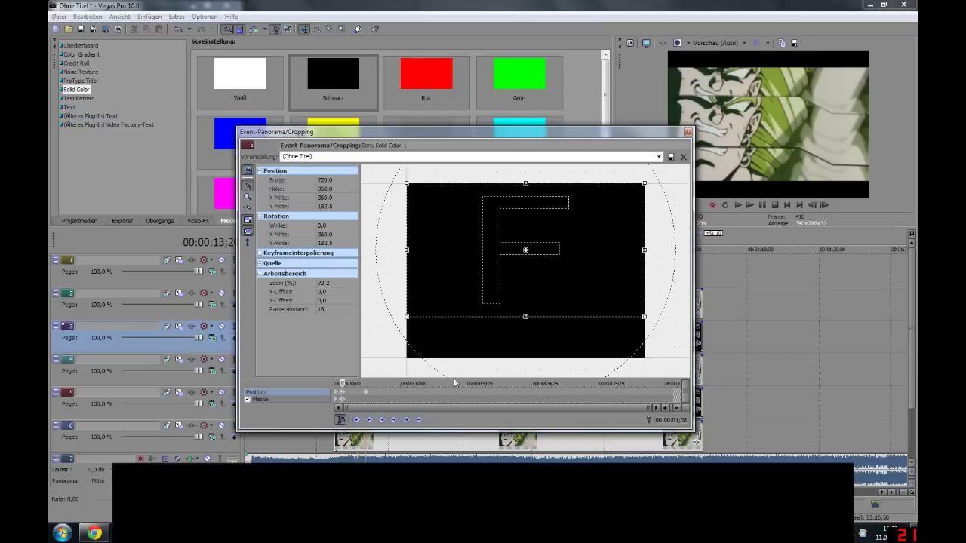
{"action": "left_click_drag", "start_coordinate": [646, 407], "coordinate": [392, 407]}
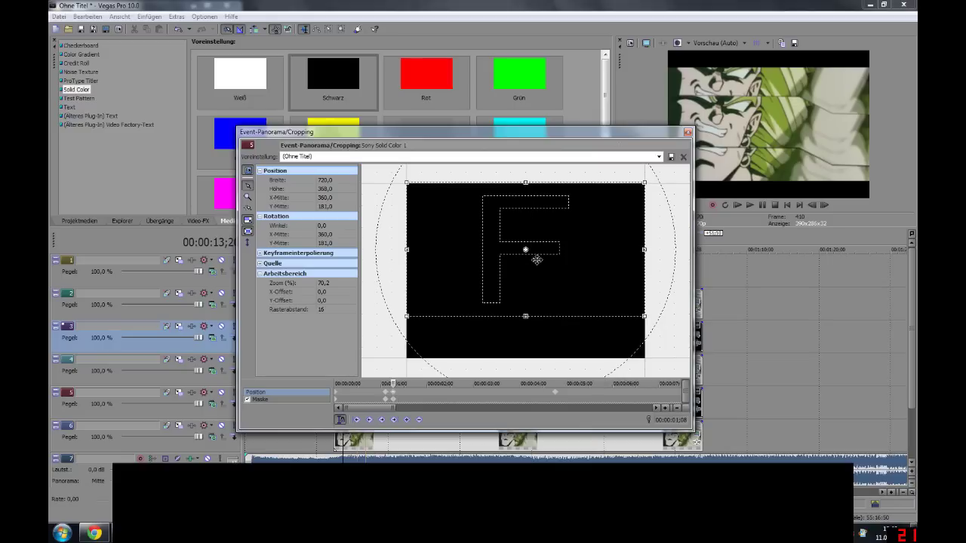
{"action": "left_click", "coordinate": [688, 132]}
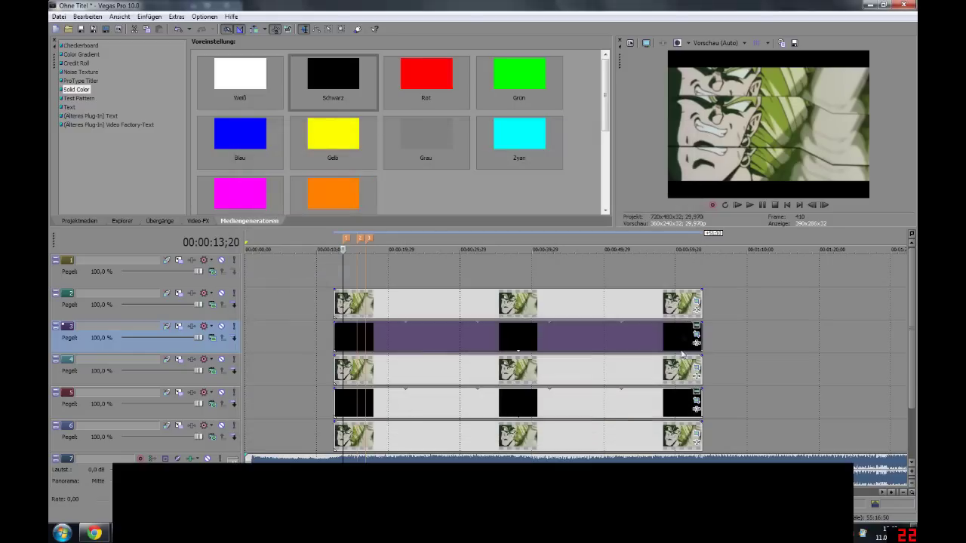
- Keyframe Solid Color 3's frame slightly up at 1;08 and down at 4;23 (Y-center 359.9)
{"action": "left_click", "coordinate": [697, 336]}
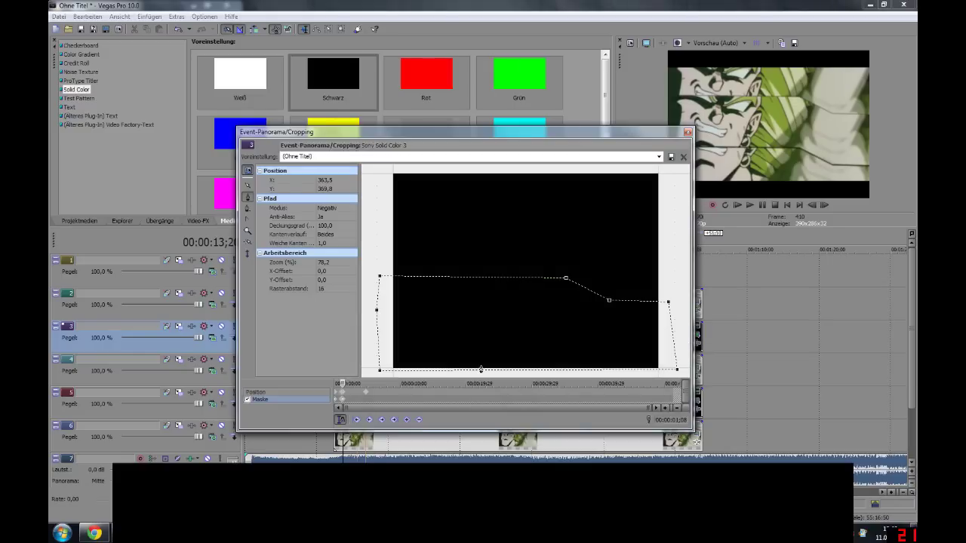
{"action": "left_click", "coordinate": [345, 392]}
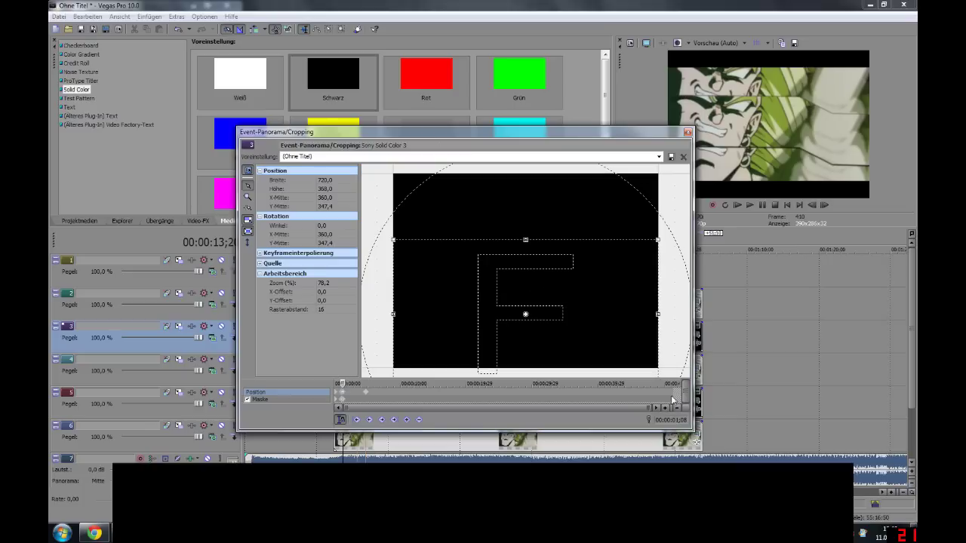
{"action": "left_click_drag", "start_coordinate": [648, 408], "coordinate": [387, 405]}
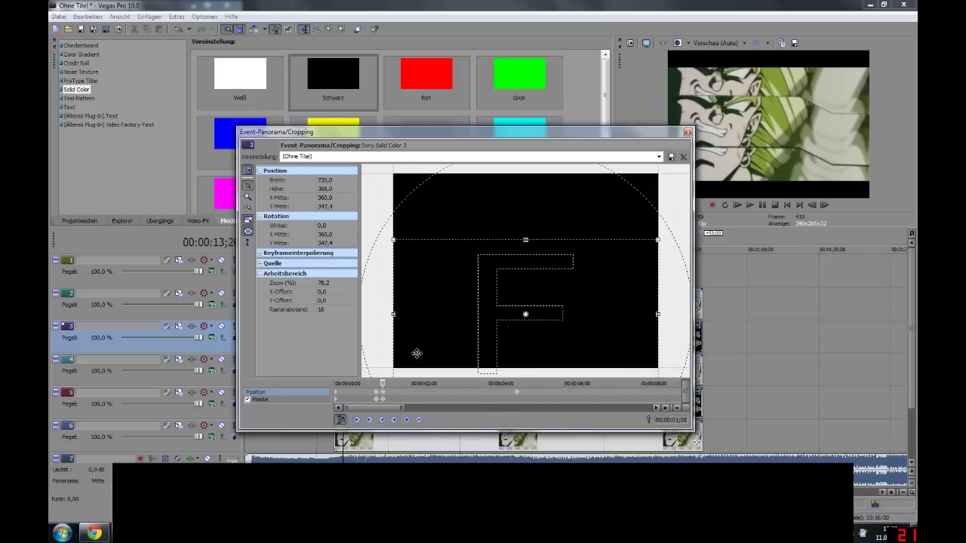
{"action": "left_click_drag", "start_coordinate": [477, 301], "coordinate": [478, 300]}
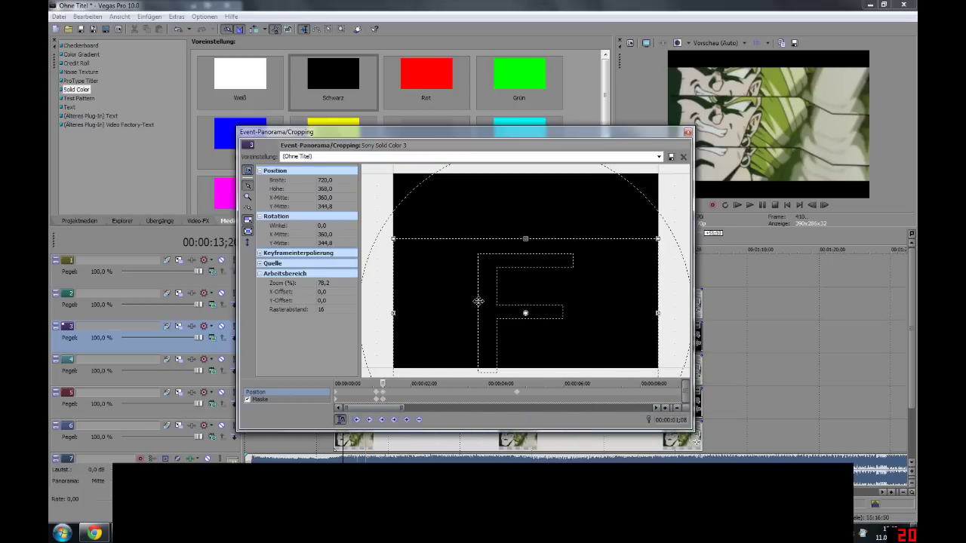
{"action": "left_click", "coordinate": [516, 394]}
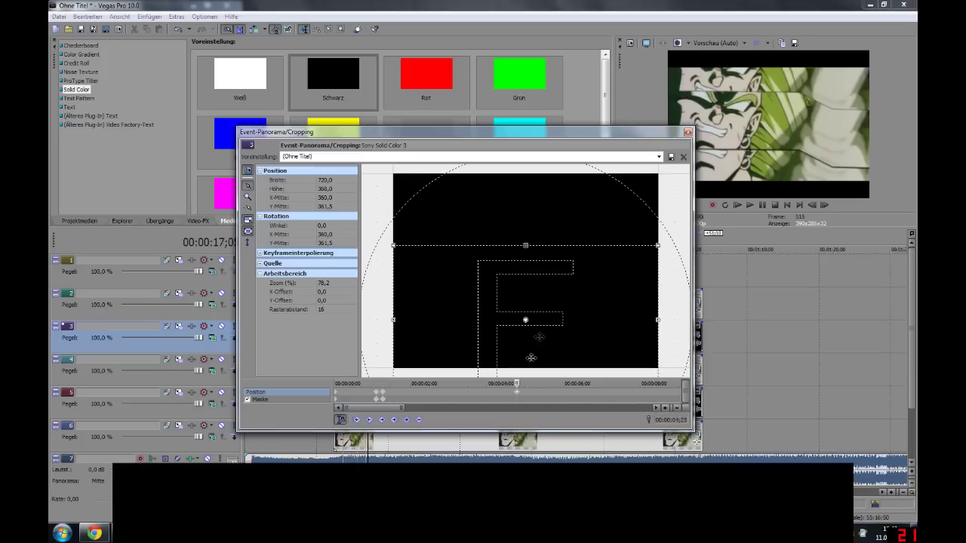
{"action": "left_click_drag", "start_coordinate": [547, 318], "coordinate": [548, 324]}
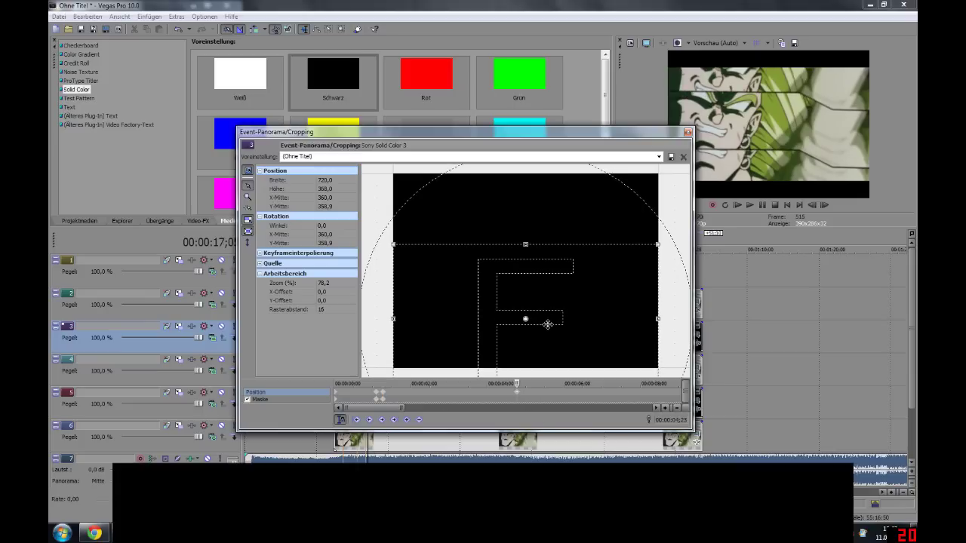
{"action": "left_click", "coordinate": [687, 132]}
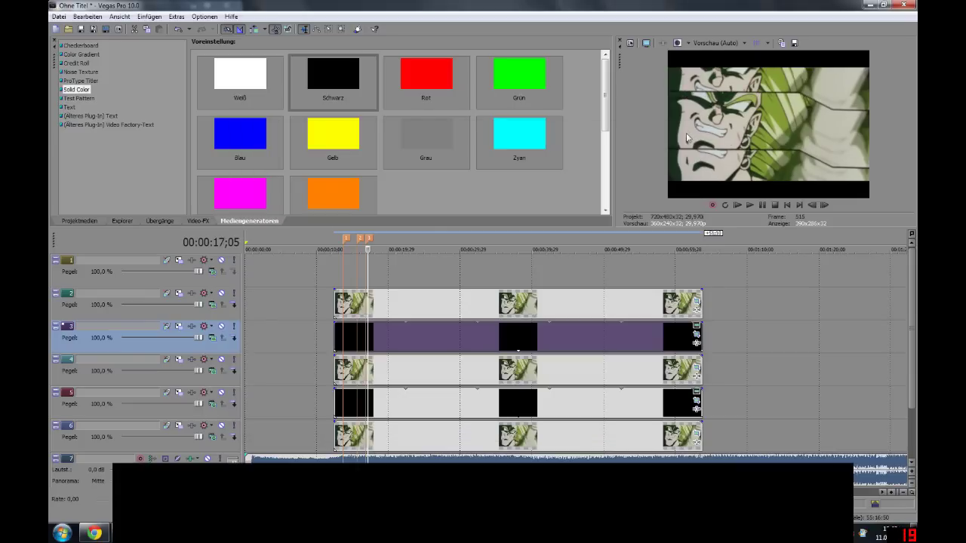
- Split the track 6 clip at 13;16
{"action": "scroll", "coordinate": [428, 408], "scroll_direction": "up", "scroll_amount": 3}
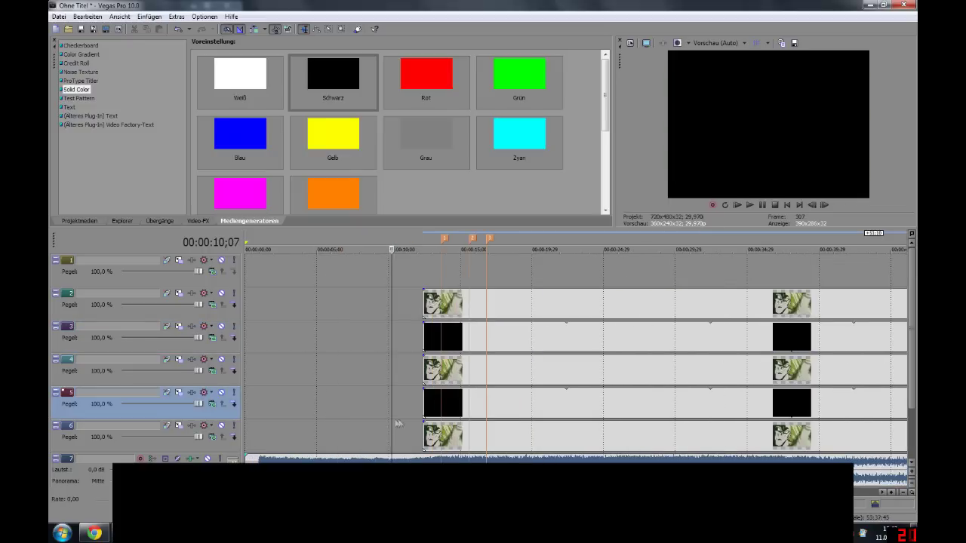
{"action": "left_click", "coordinate": [440, 438]}
{"action": "left_click", "coordinate": [439, 437]}
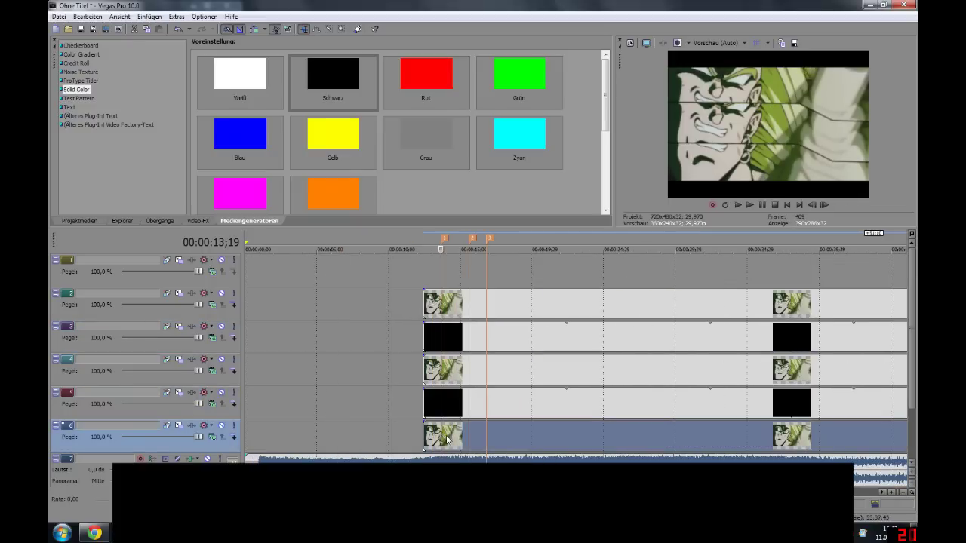
{"action": "key", "text": "Left"}
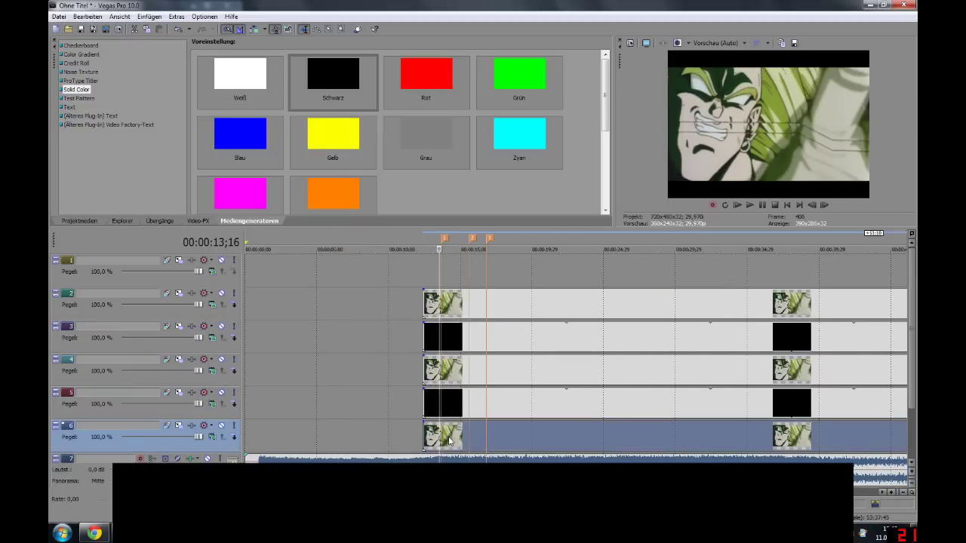
{"action": "scroll", "coordinate": [458, 439], "scroll_direction": "up", "scroll_amount": 1}
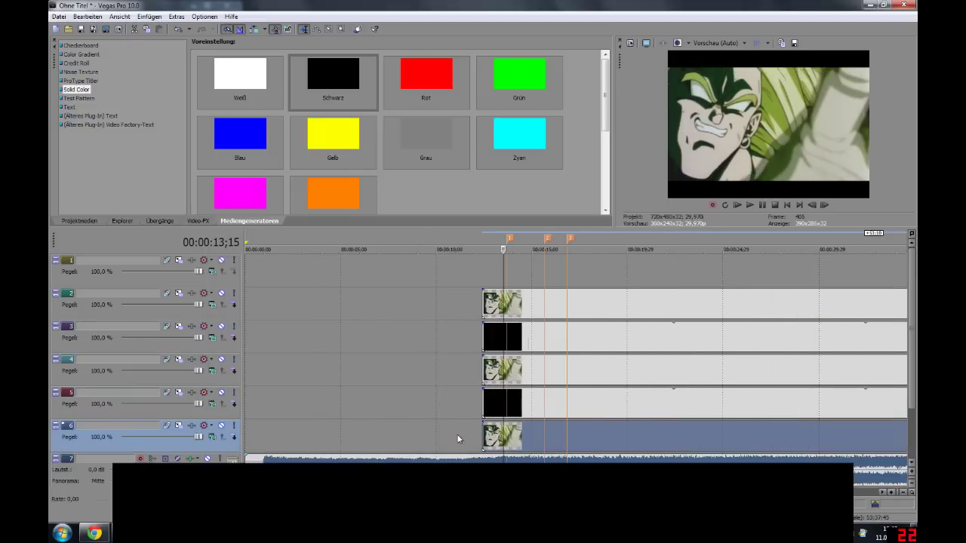
{"action": "key", "text": "Right"}
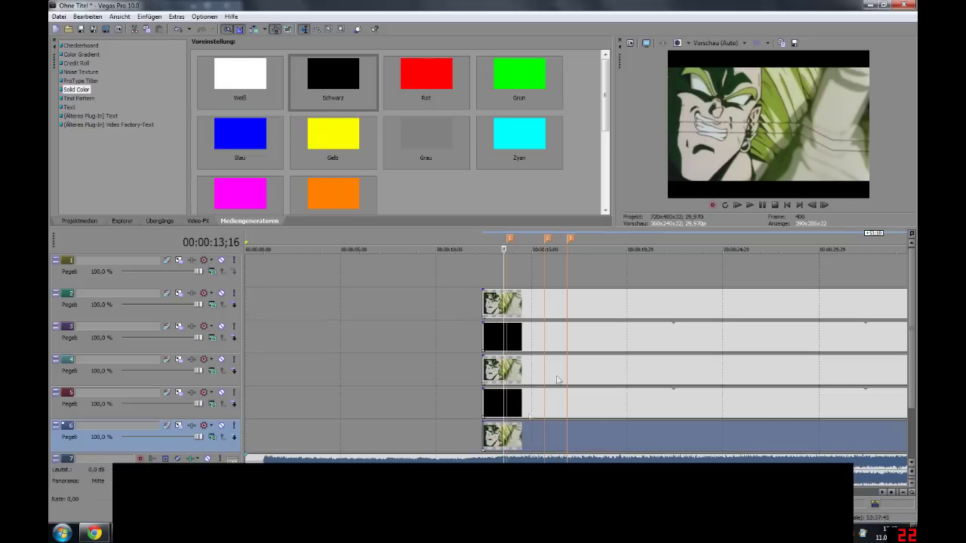
{"action": "scroll", "coordinate": [540, 444], "scroll_direction": "up", "scroll_amount": 1}
{"action": "scroll", "coordinate": [603, 429], "scroll_direction": "up", "scroll_amount": 1}
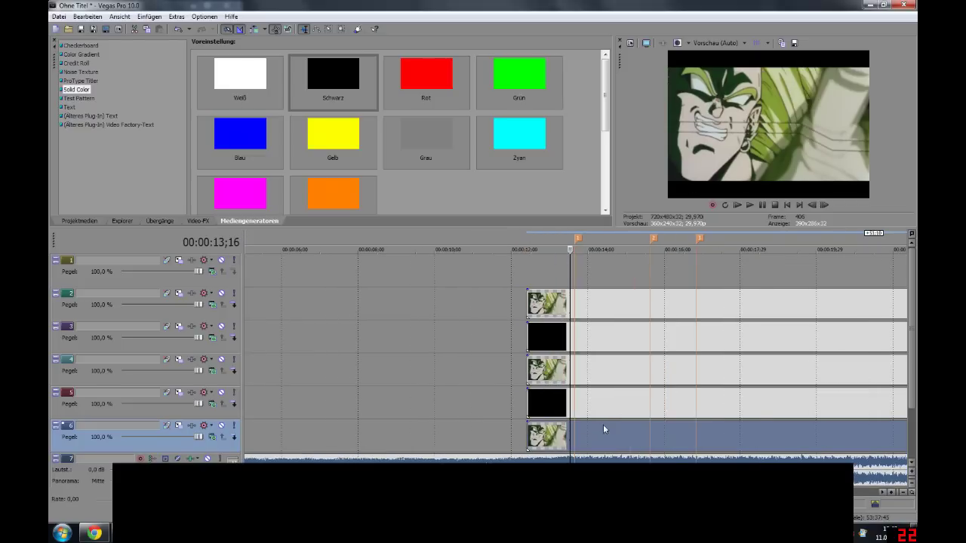
{"action": "scroll", "coordinate": [602, 431], "scroll_direction": "up", "scroll_amount": 1}
{"action": "scroll", "coordinate": [601, 433], "scroll_direction": "up", "scroll_amount": 1}
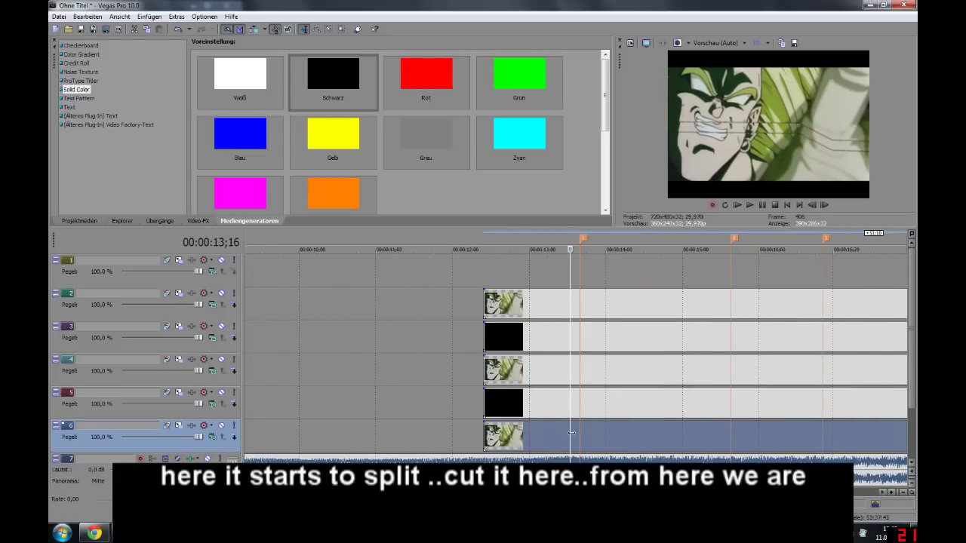
{"action": "key", "text": "s"}
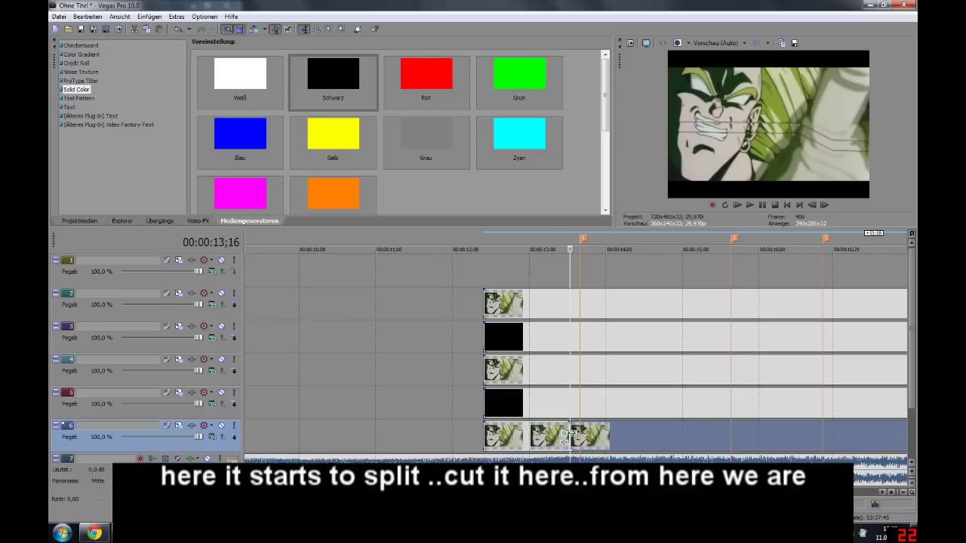
- Apply the 100% Schwarzweiß Black and White preset to the second piece on track 6
{"action": "scroll", "coordinate": [569, 435], "scroll_direction": "down", "scroll_amount": 1}
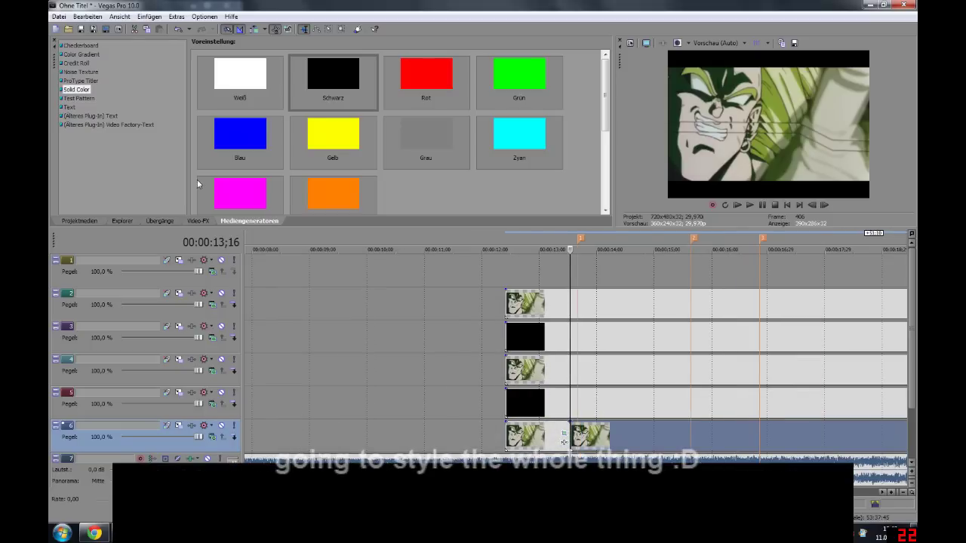
{"action": "left_click", "coordinate": [199, 221]}
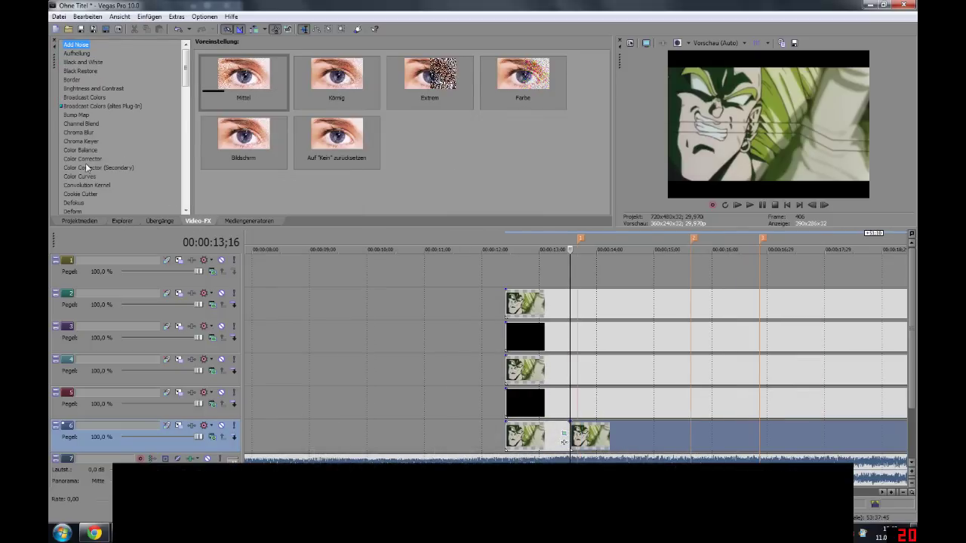
{"action": "left_click", "coordinate": [92, 61]}
{"action": "left_click_drag", "start_coordinate": [240, 141], "coordinate": [495, 430]}
{"action": "left_click_drag", "start_coordinate": [601, 439], "coordinate": [600, 437]}
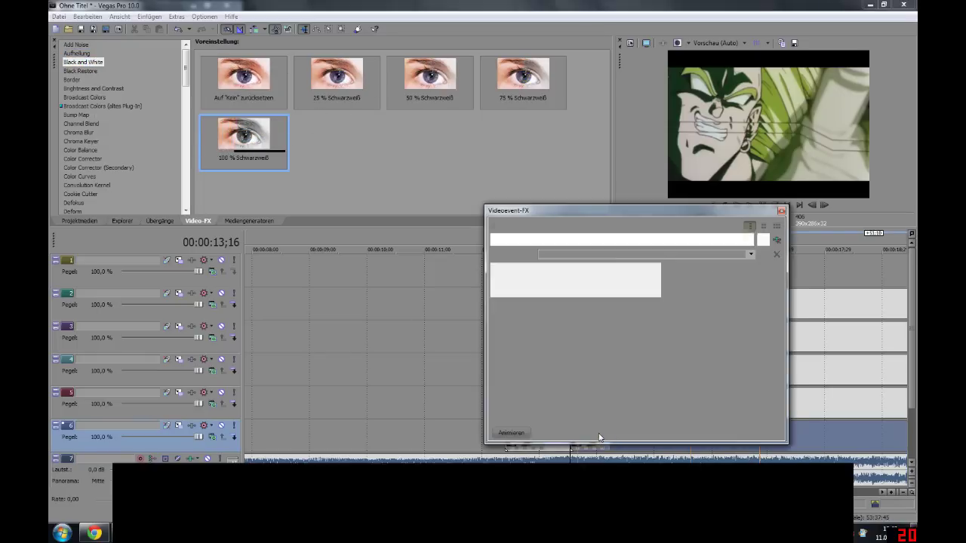
{"action": "left_click", "coordinate": [781, 211]}
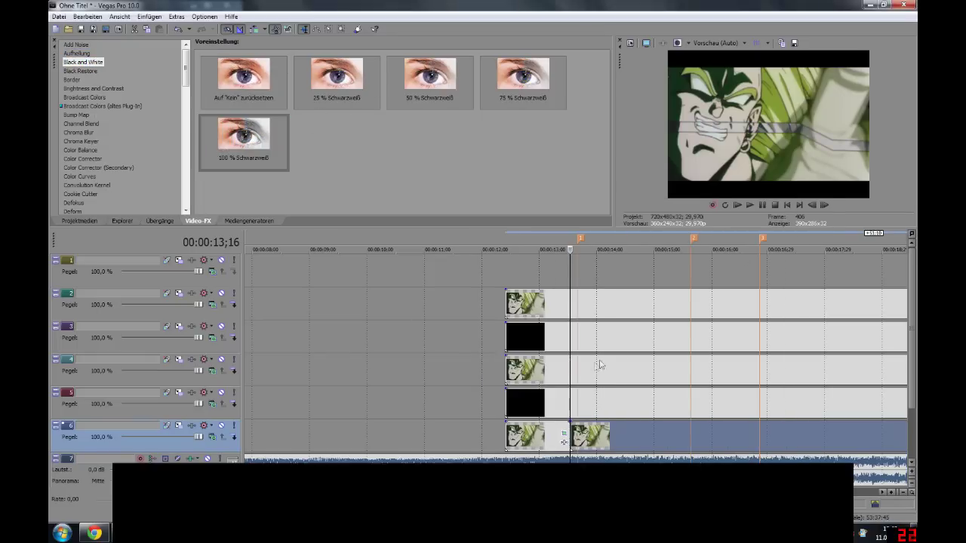
{"action": "left_click", "coordinate": [486, 373]}
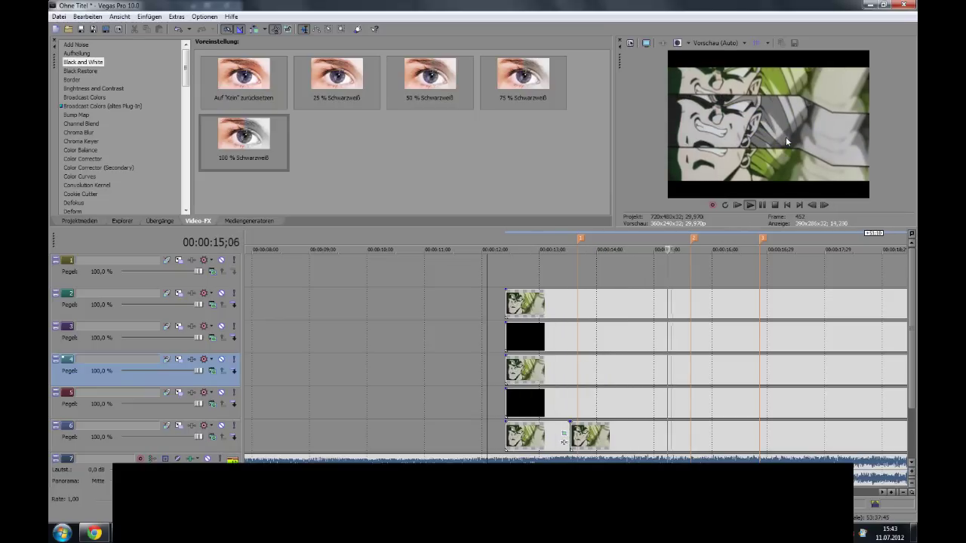
- Preview the black-and-white effect in playback from about 13;29
{"action": "key", "text": "space"}
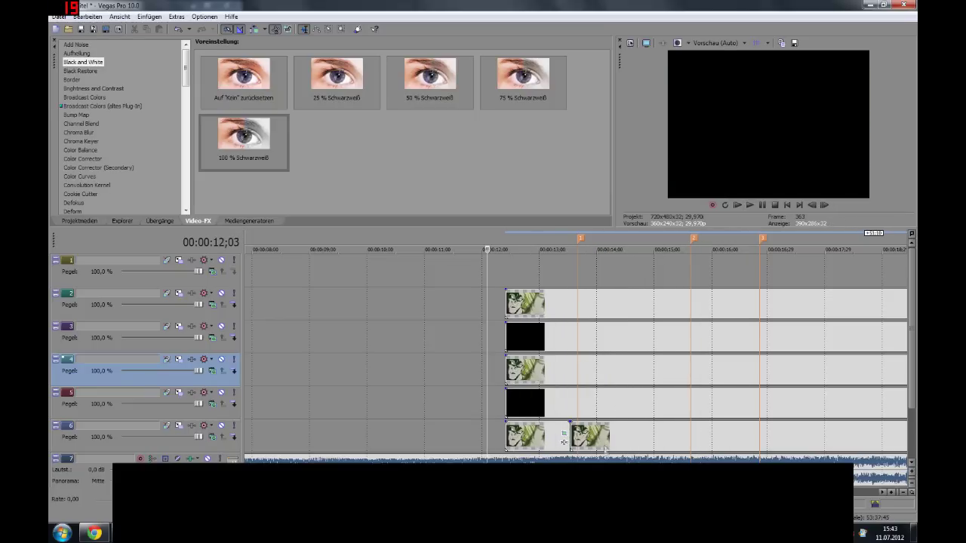
{"action": "left_click", "coordinate": [576, 442]}
{"action": "key", "text": "space"}
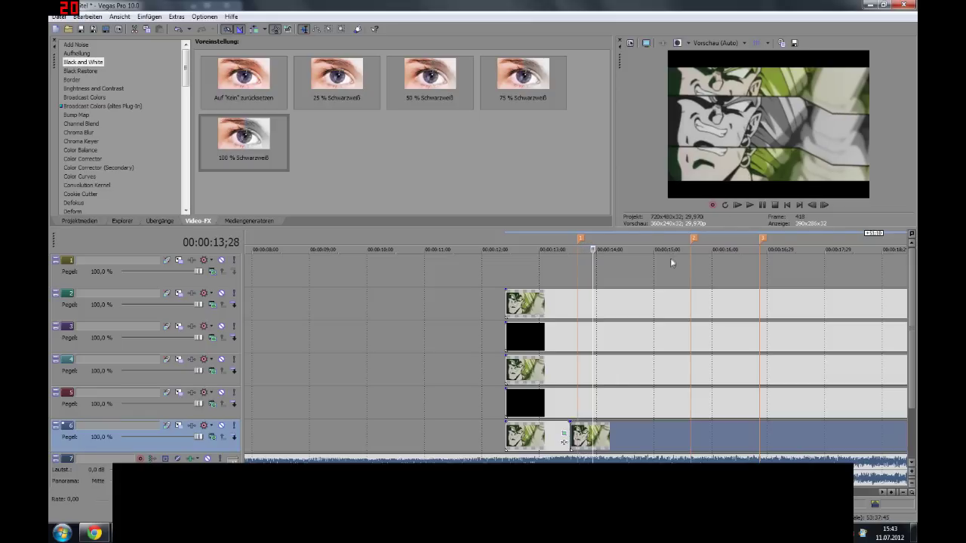
{"action": "scroll", "coordinate": [563, 302], "scroll_direction": "down", "scroll_amount": 2}
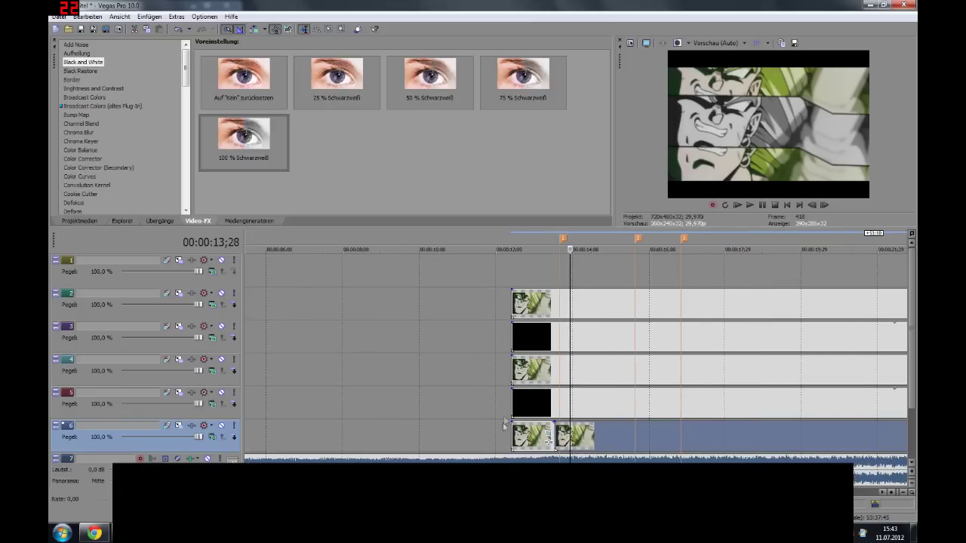
- Split the clips on tracks 5, 4, 3 and 2 at track 6's 13;16 cut
{"action": "left_click", "coordinate": [558, 408]}
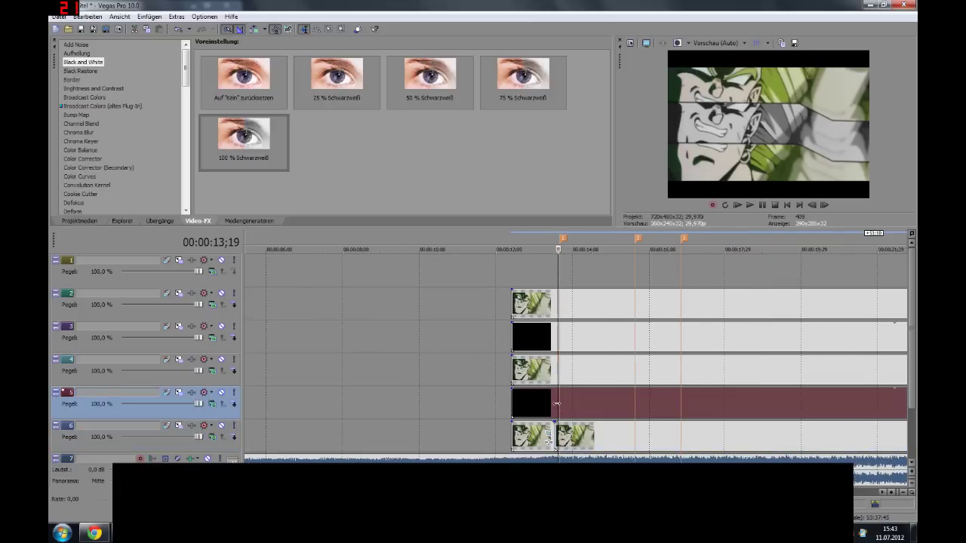
{"action": "scroll", "coordinate": [586, 408], "scroll_direction": "up", "scroll_amount": 1}
{"action": "left_click", "coordinate": [566, 405]}
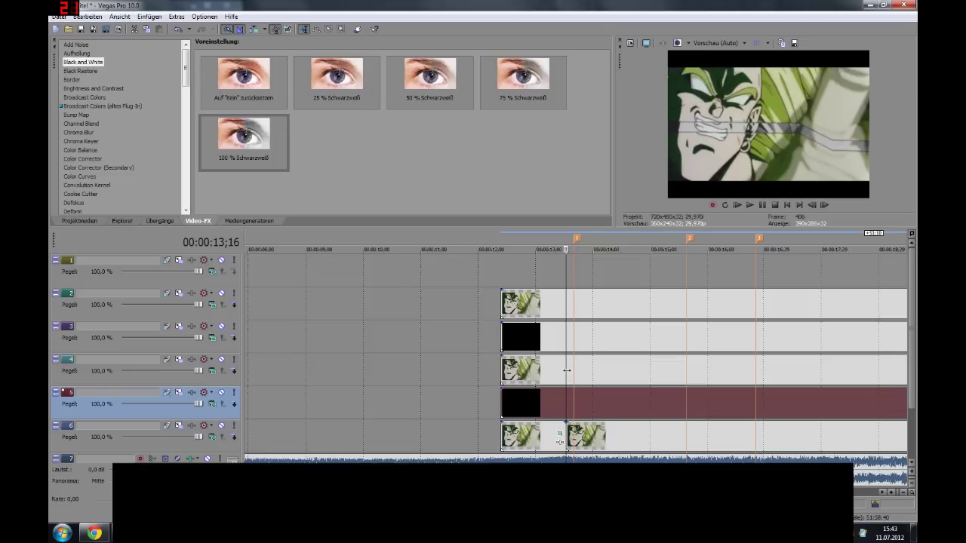
{"action": "left_click", "coordinate": [564, 373], "text": "ctrl"}
{"action": "left_click", "coordinate": [565, 336], "text": "ctrl"}
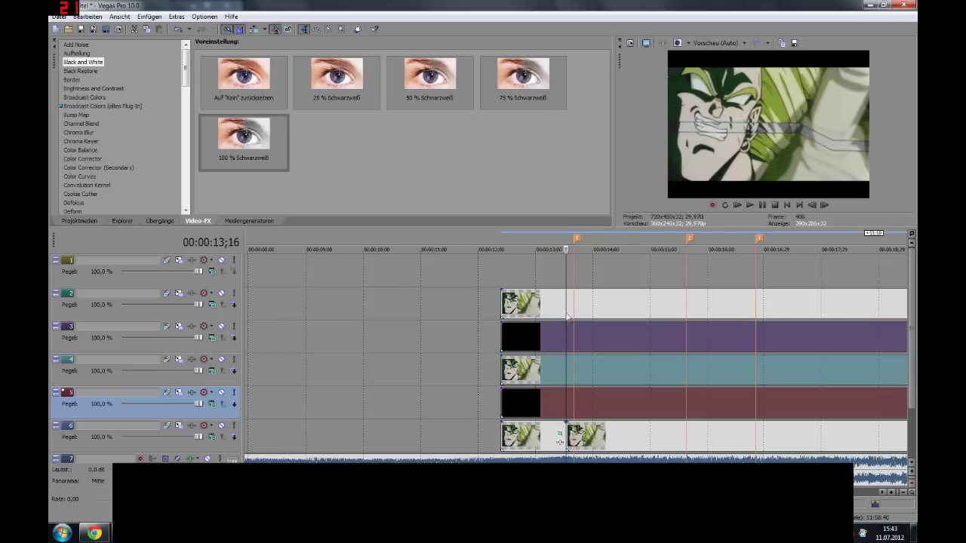
{"action": "left_click", "coordinate": [566, 310], "text": "ctrl"}
{"action": "key", "text": "s"}
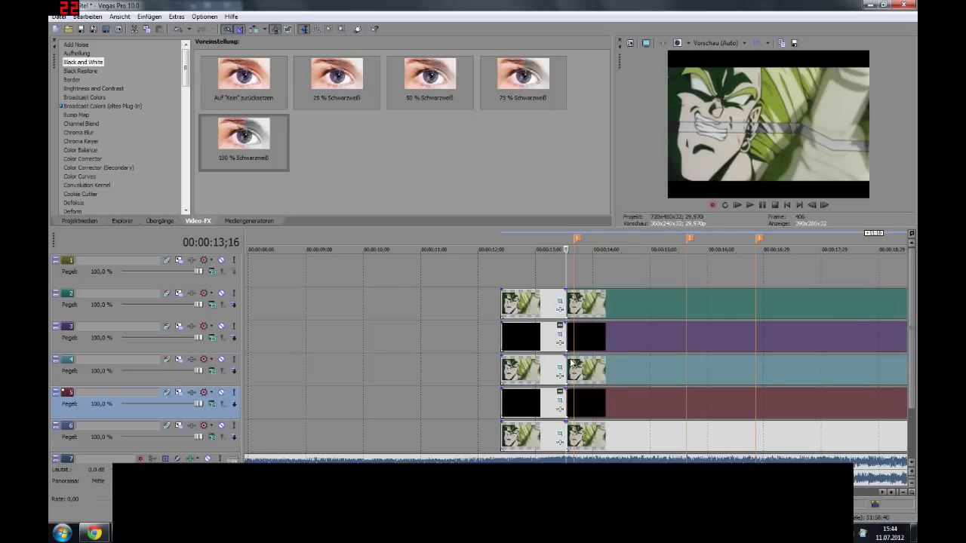
{"action": "scroll", "coordinate": [564, 278], "scroll_direction": "down", "scroll_amount": 2}
{"action": "left_click", "coordinate": [582, 272]}
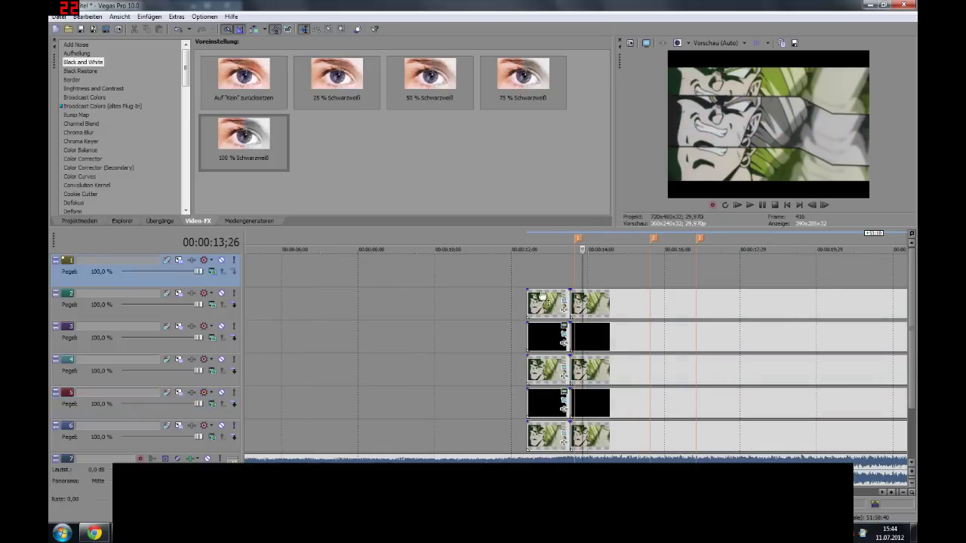
- Browse the Video FX list down to the NewBlue effects
{"action": "left_click", "coordinate": [94, 219]}
{"action": "left_click", "coordinate": [122, 221]}
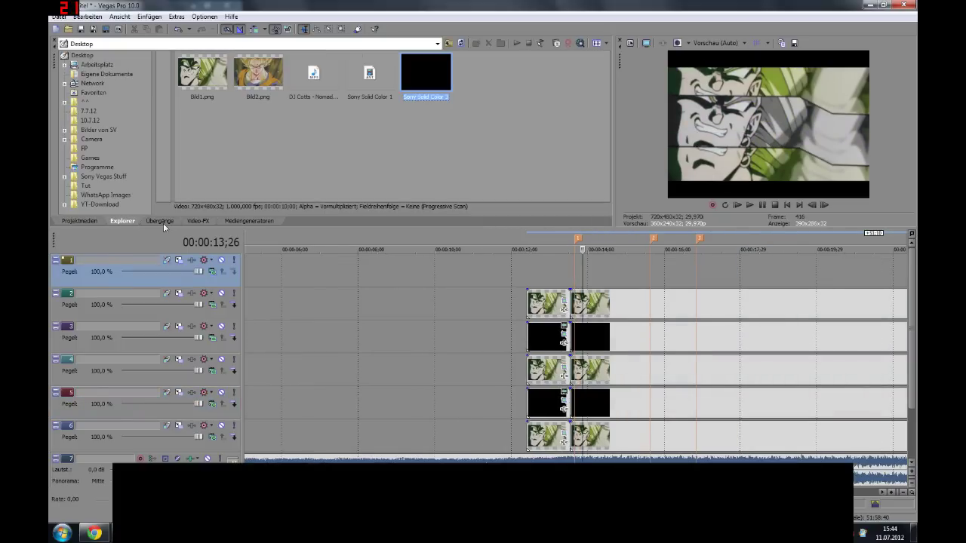
{"action": "left_click", "coordinate": [159, 222]}
{"action": "left_click", "coordinate": [195, 220]}
{"action": "left_click", "coordinate": [82, 150]}
{"action": "scroll", "coordinate": [85, 155], "scroll_direction": "down", "scroll_amount": 3}
{"action": "scroll", "coordinate": [87, 162], "scroll_direction": "down", "scroll_amount": 6}
{"action": "scroll", "coordinate": [87, 162], "scroll_direction": "down", "scroll_amount": 3}
{"action": "left_click", "coordinate": [87, 162]}
{"action": "key", "text": "Down"}
{"action": "key", "text": "Down"}
{"action": "key", "text": "Down"}
{"action": "key", "text": "Down"}
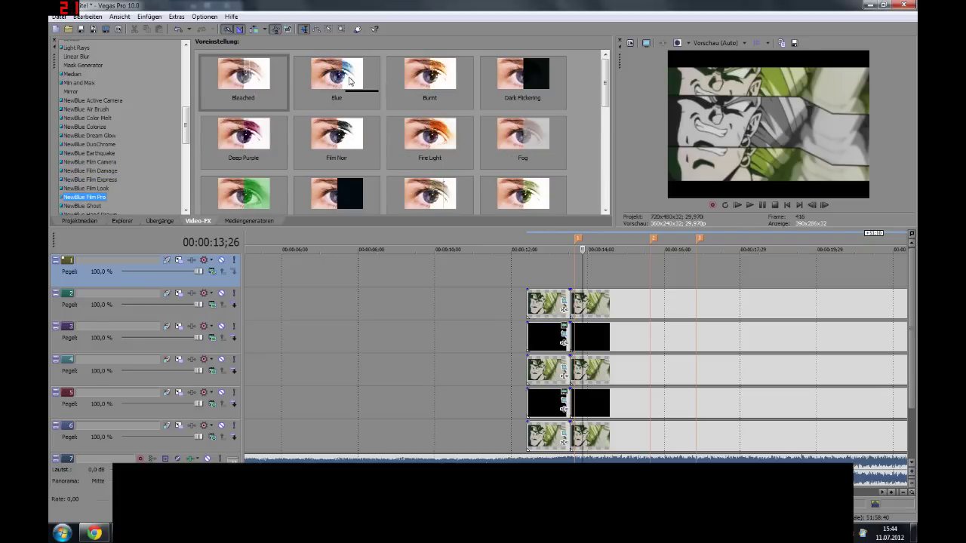
- Apply NewBlue Film Pro's Blue preset to the image clip and check the track 2 clip's effects
{"action": "left_click_drag", "start_coordinate": [349, 82], "coordinate": [592, 369]}
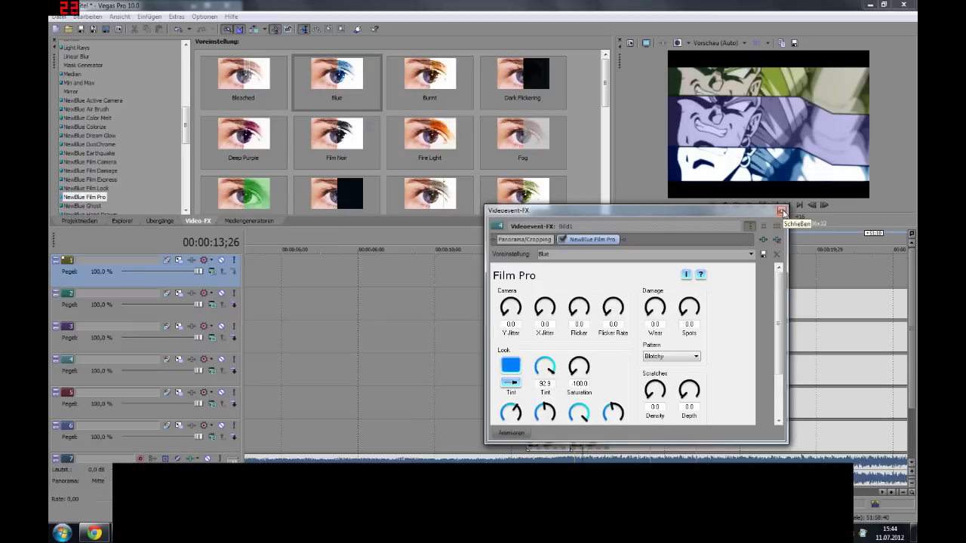
{"action": "left_click", "coordinate": [782, 211]}
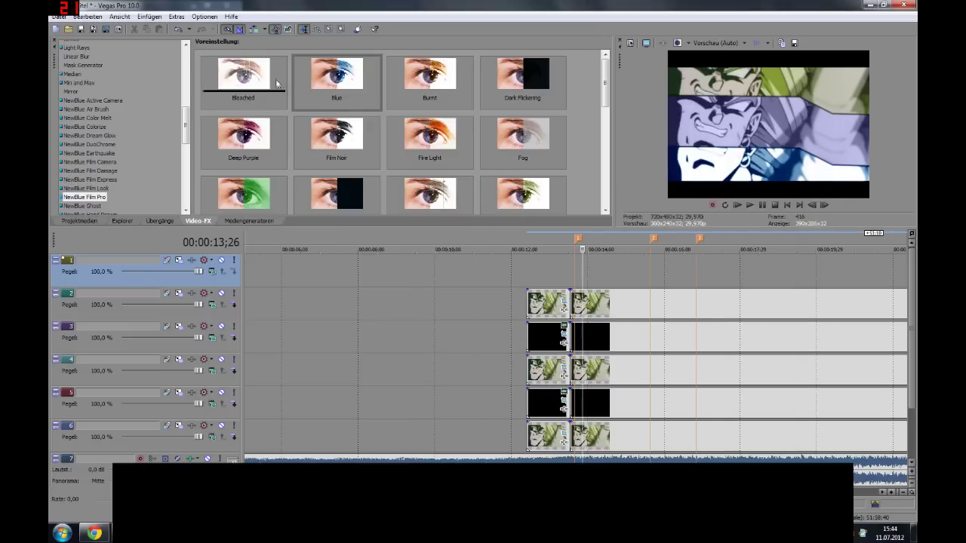
{"action": "left_click", "coordinate": [623, 303]}
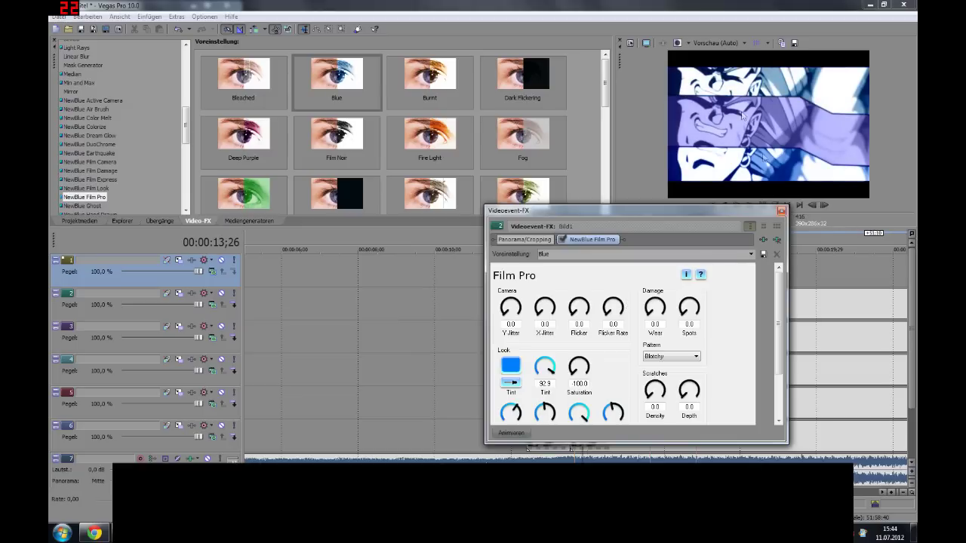
{"action": "left_click", "coordinate": [782, 211]}
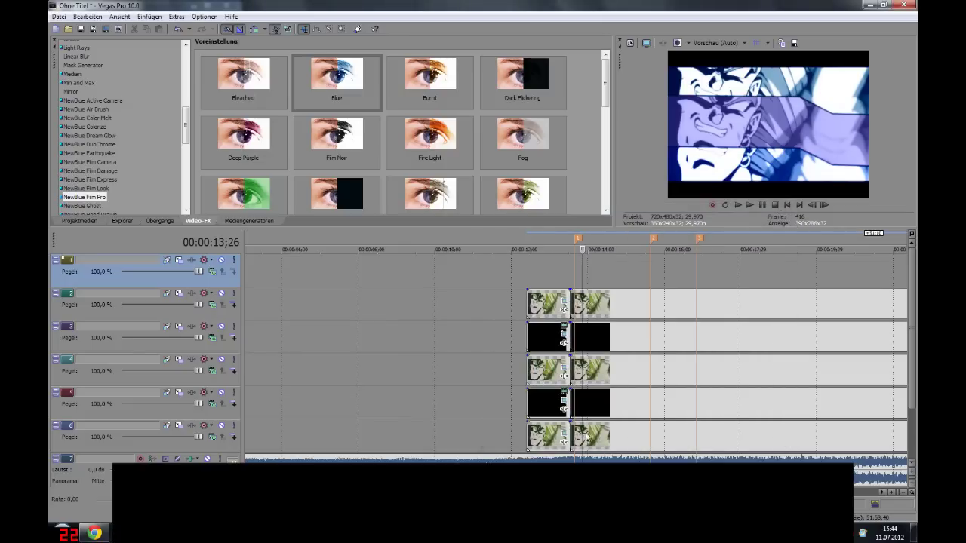
{"action": "left_click", "coordinate": [573, 436]}
{"action": "key", "text": "space"}
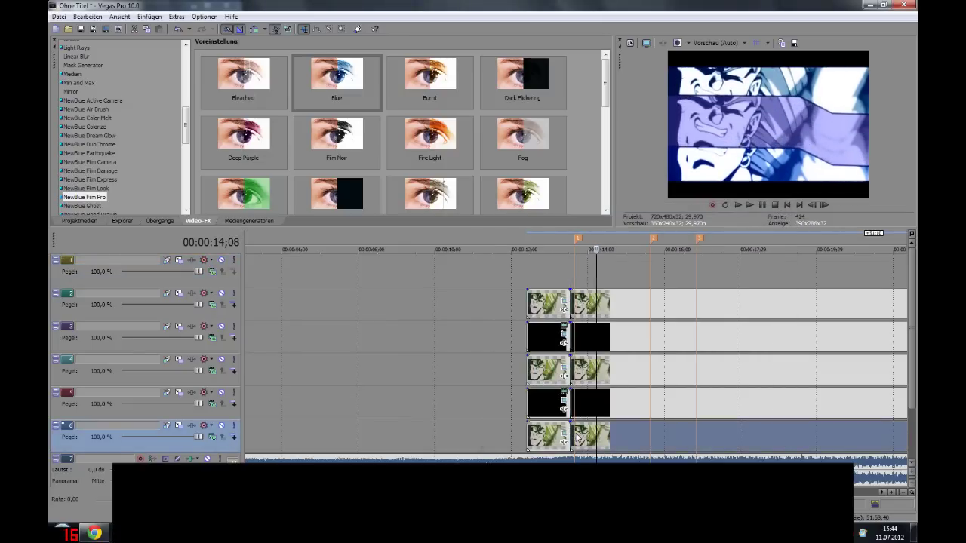
{"action": "left_click", "coordinate": [544, 263]}
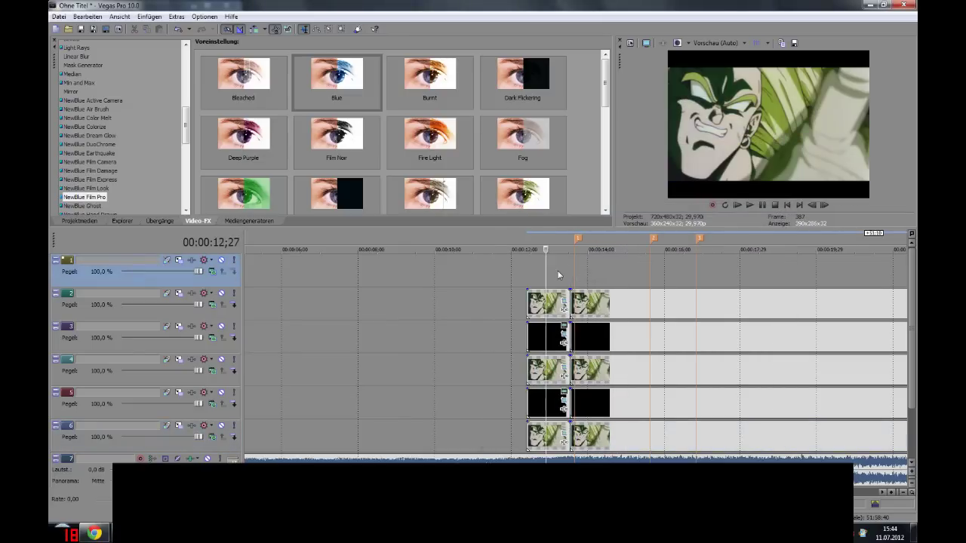
{"action": "key", "text": "space"}
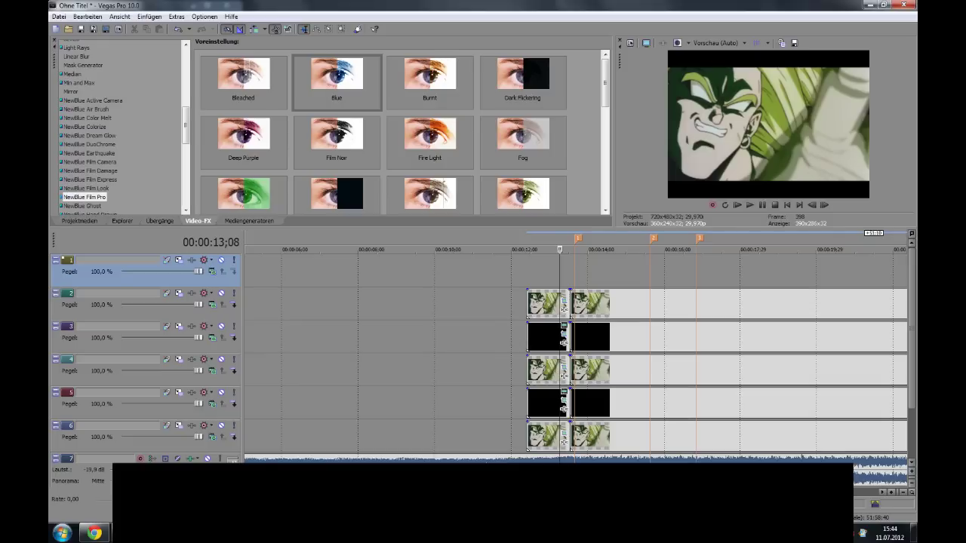
{"action": "key", "text": "space"}
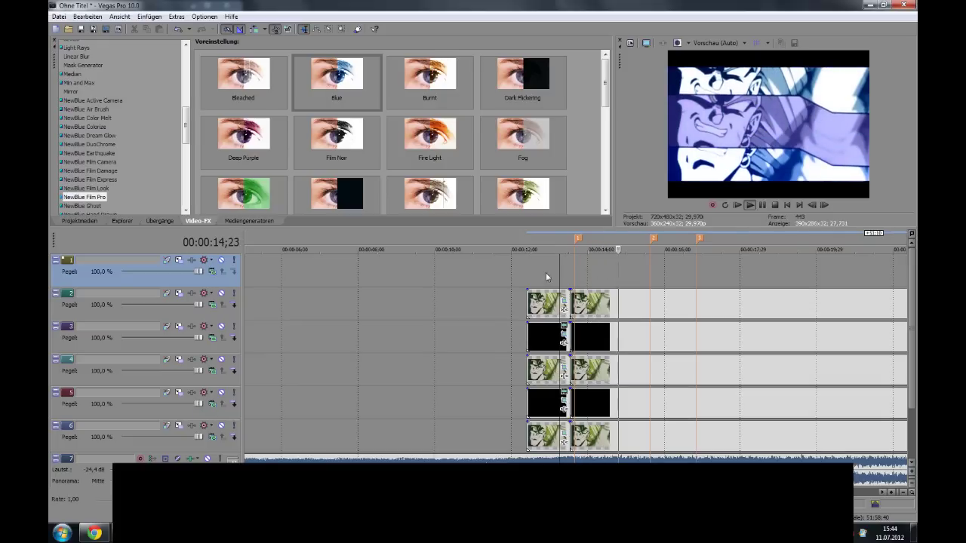
{"action": "left_click", "coordinate": [544, 279]}
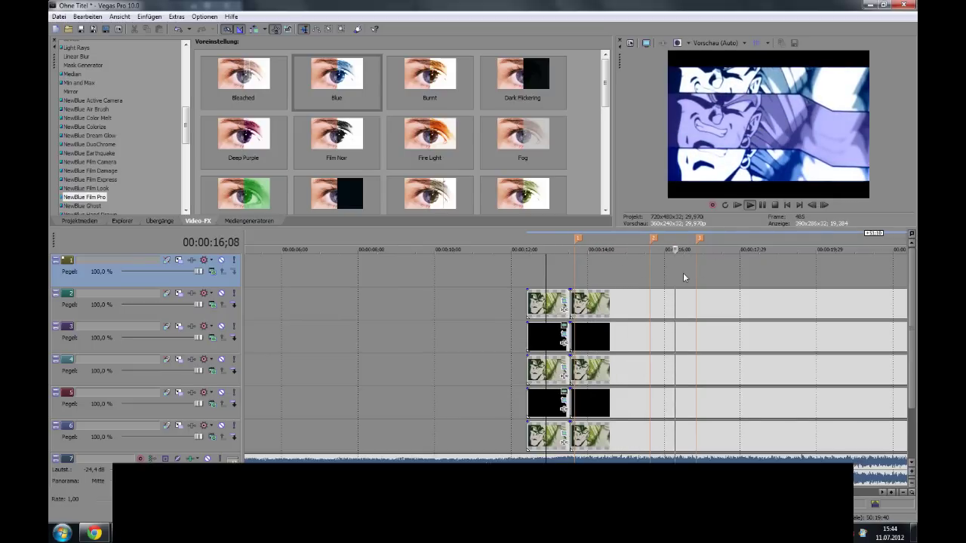
{"action": "key", "text": "space"}
{"action": "left_click", "coordinate": [572, 273]}
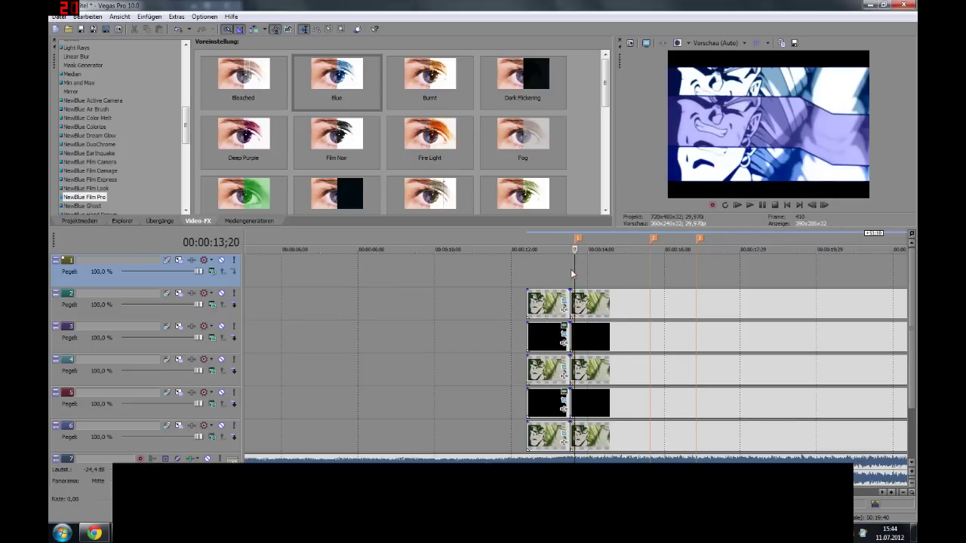
{"action": "key", "text": "space"}
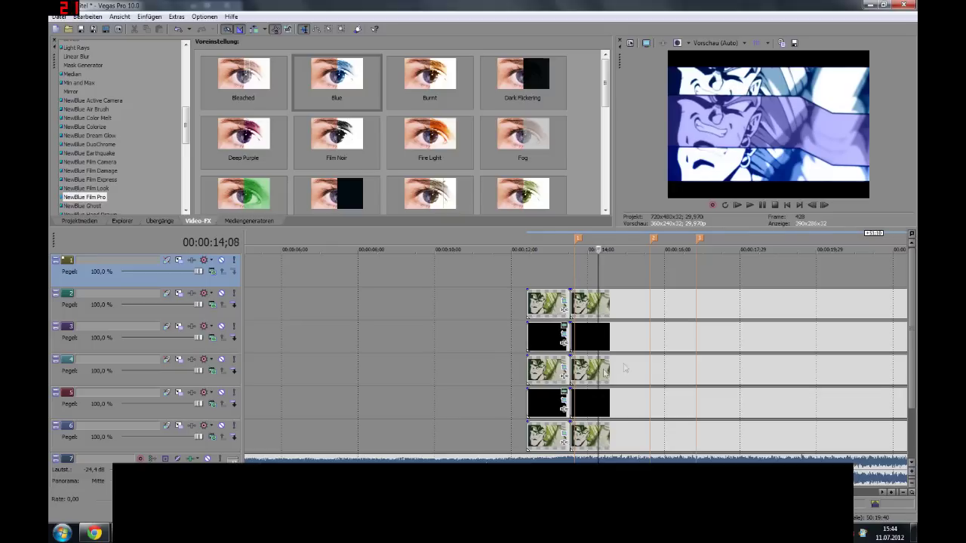
{"action": "scroll", "coordinate": [664, 301], "scroll_direction": "down", "scroll_amount": 1}
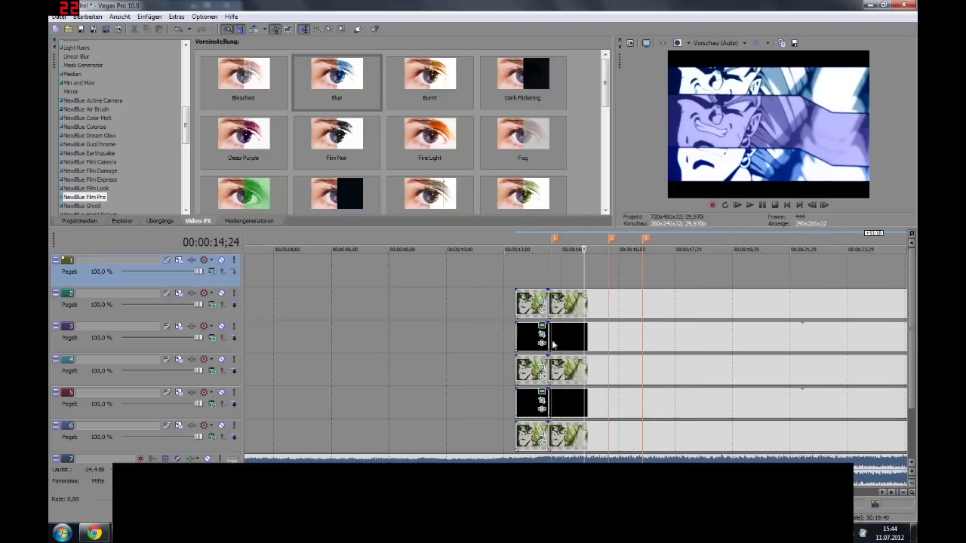
{"action": "scroll", "coordinate": [127, 186], "scroll_direction": "down", "scroll_amount": 1}
{"action": "scroll", "coordinate": [125, 189], "scroll_direction": "down", "scroll_amount": 5}
- Apply the TV Simulator TV-Look preset to the track 4 clip
{"action": "left_click", "coordinate": [78, 172]}
{"action": "left_click_drag", "start_coordinate": [247, 78], "coordinate": [541, 332]}
{"action": "left_click_drag", "start_coordinate": [580, 375], "coordinate": [580, 375]}
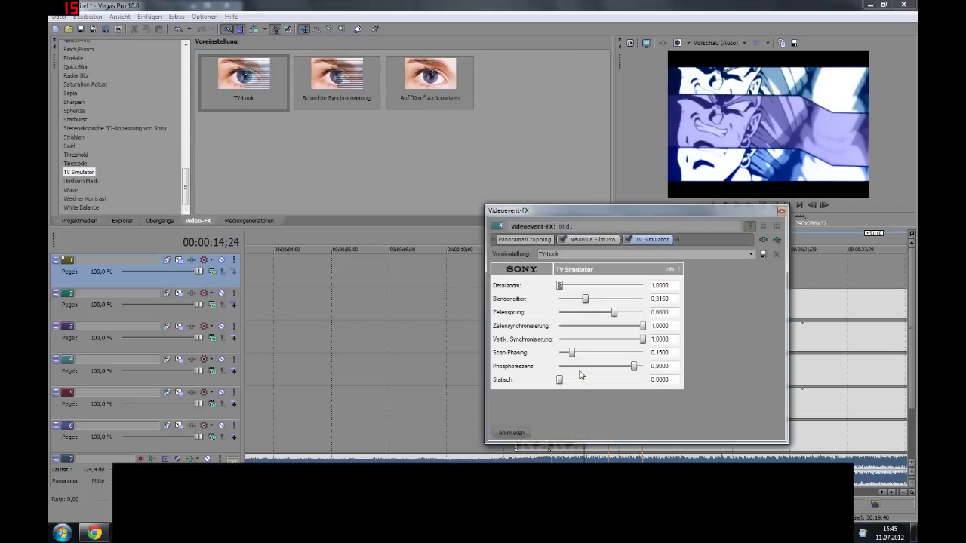
- Keyframe the TV Simulator, lowering Phosphoreszenz to about 0.2 and Zeilensprung to 0.52
{"action": "left_click", "coordinate": [516, 432]}
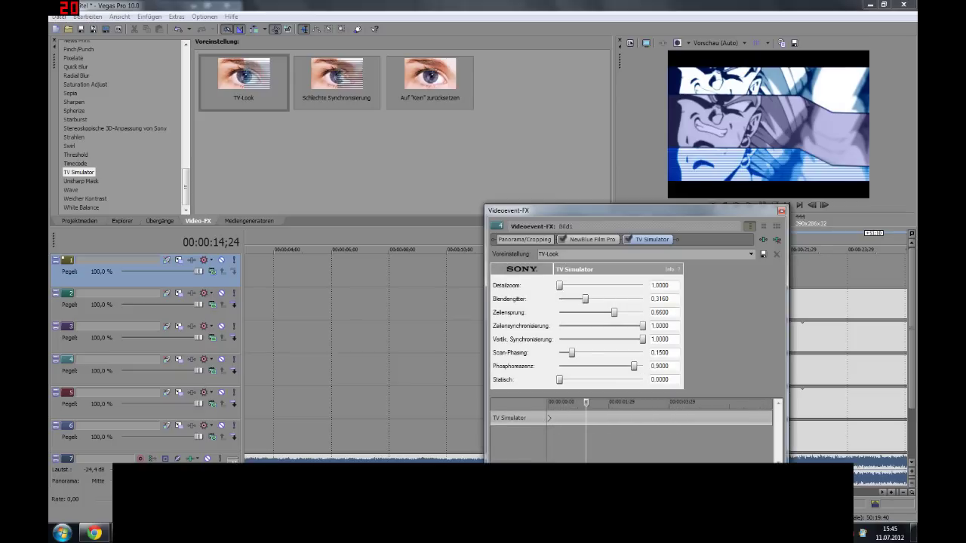
{"action": "left_click", "coordinate": [586, 419]}
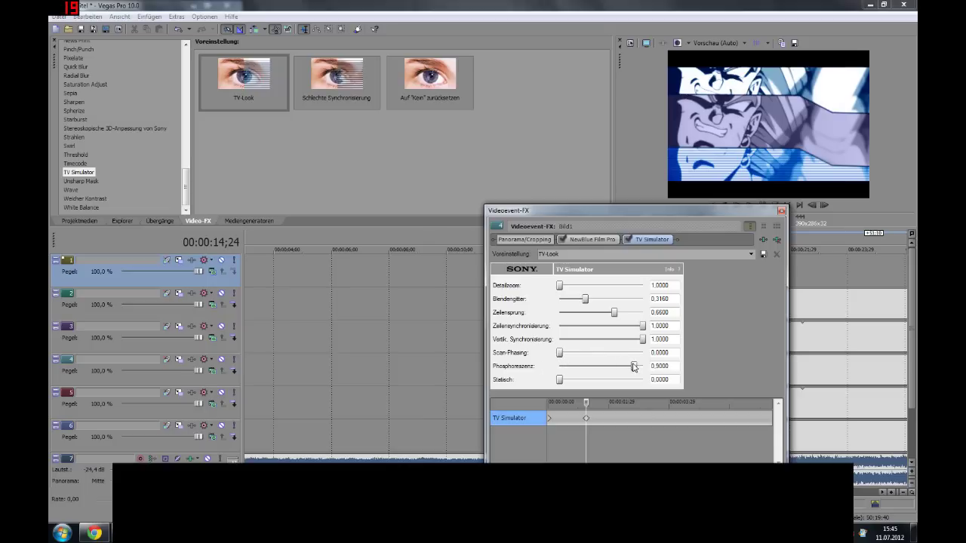
{"action": "left_click_drag", "start_coordinate": [586, 367], "coordinate": [576, 369]}
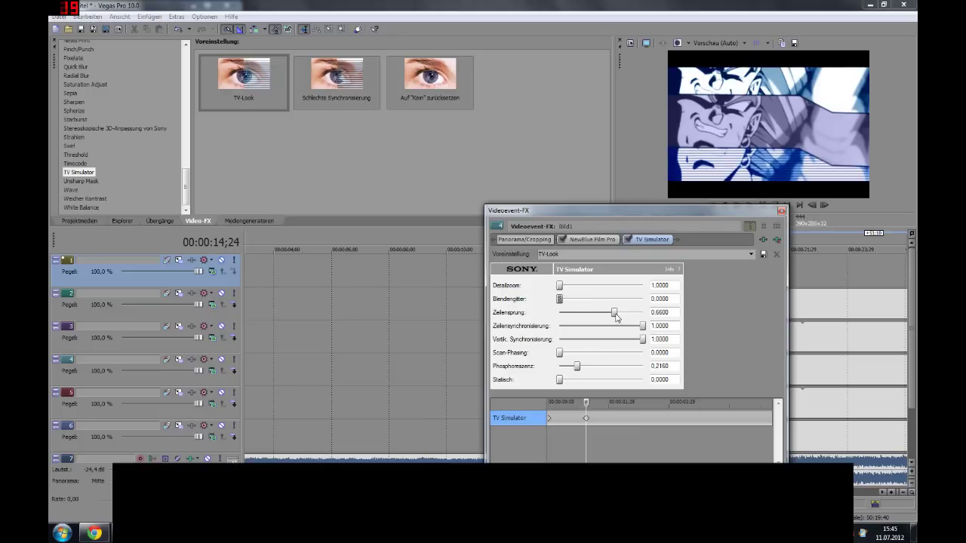
{"action": "left_click_drag", "start_coordinate": [602, 317], "coordinate": [601, 317]}
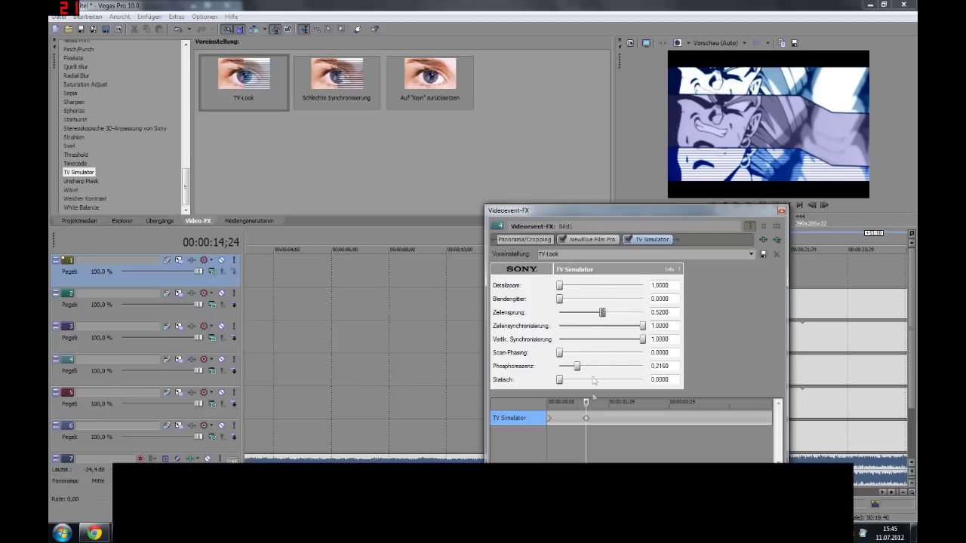
{"action": "left_click_drag", "start_coordinate": [586, 420], "coordinate": [548, 419]}
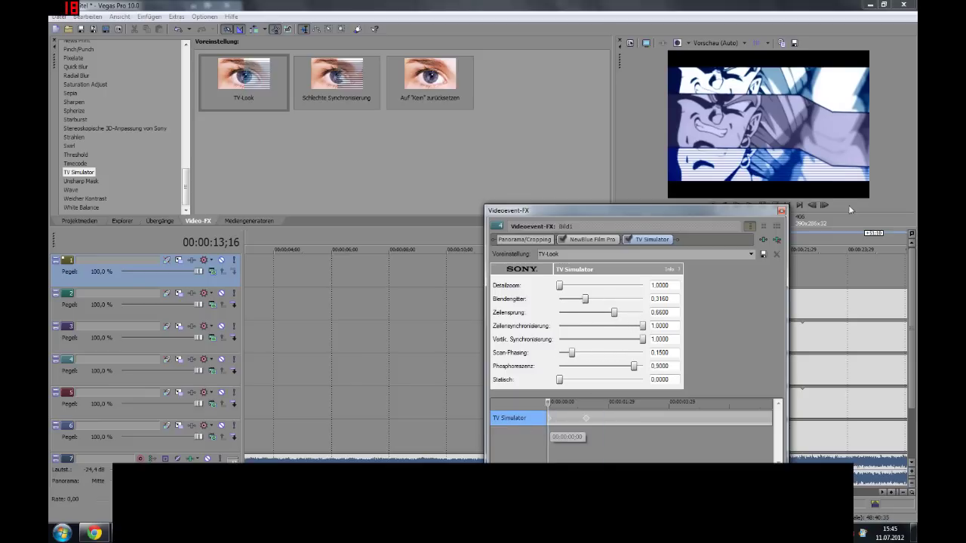
{"action": "left_click", "coordinate": [781, 211]}
- Move the playhead to 13;27 and reopen the track 4 clip's effects
{"action": "left_click", "coordinate": [582, 381]}
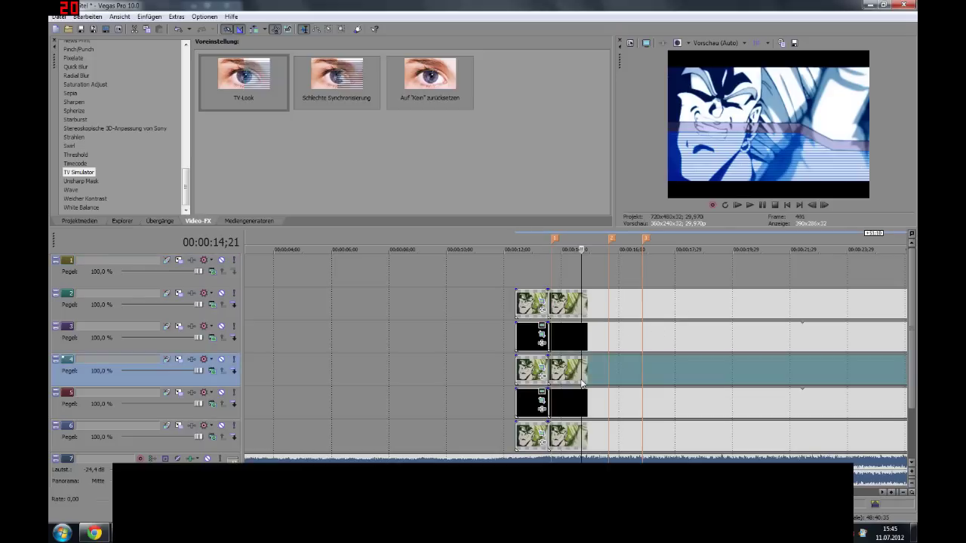
{"action": "left_click", "coordinate": [562, 383]}
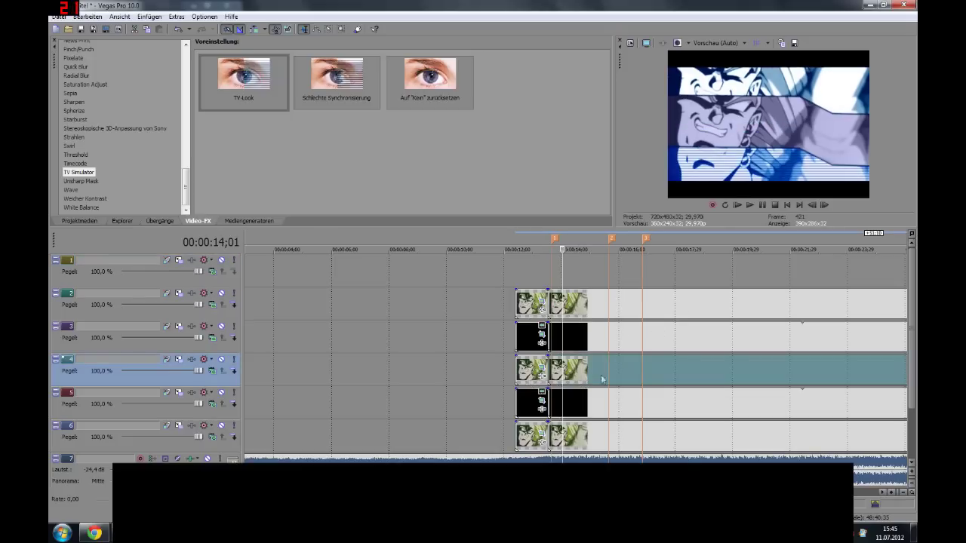
{"action": "key", "text": "Left"}
{"action": "key", "text": "Left"}
{"action": "key", "text": "Left"}
{"action": "scroll", "coordinate": [599, 371], "scroll_direction": "up", "scroll_amount": 2}
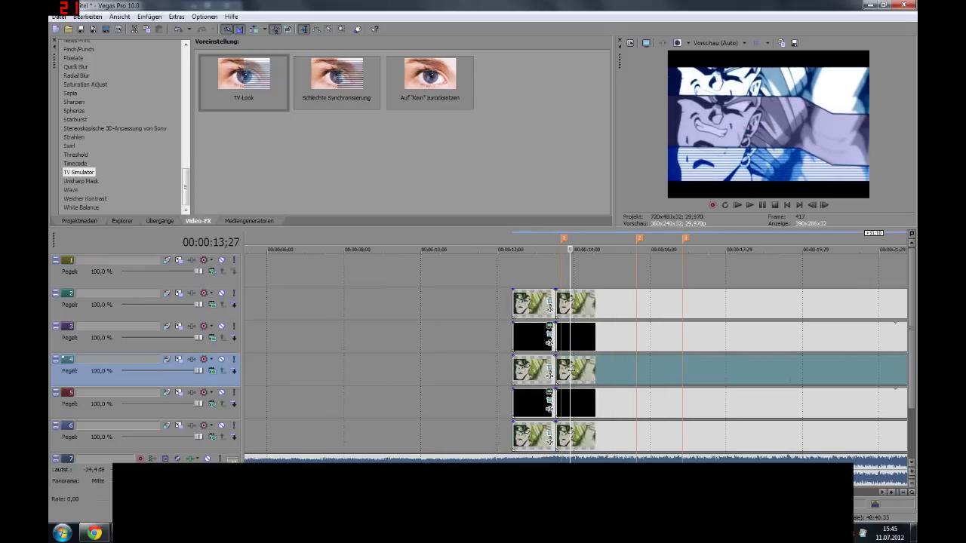
{"action": "right_click", "coordinate": [599, 371]}
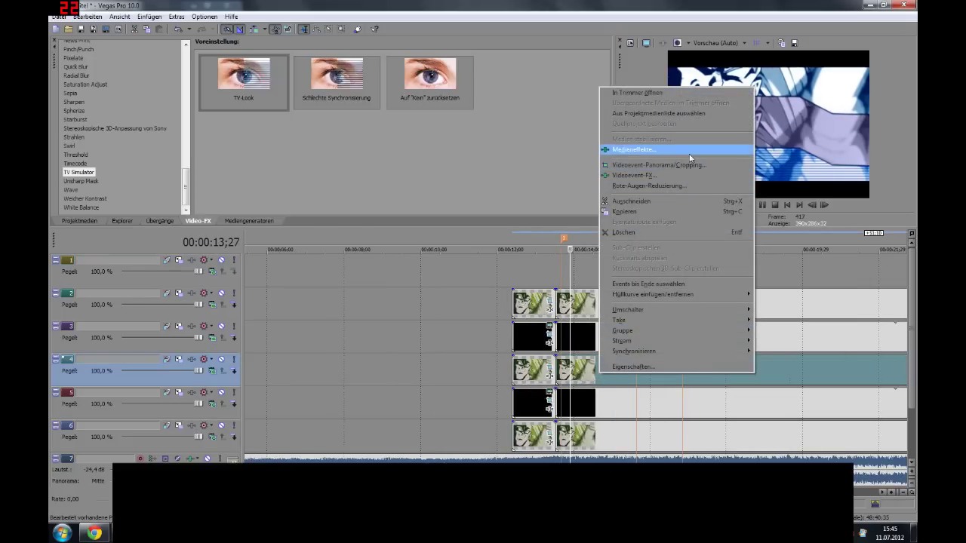
{"action": "left_click", "coordinate": [611, 376]}
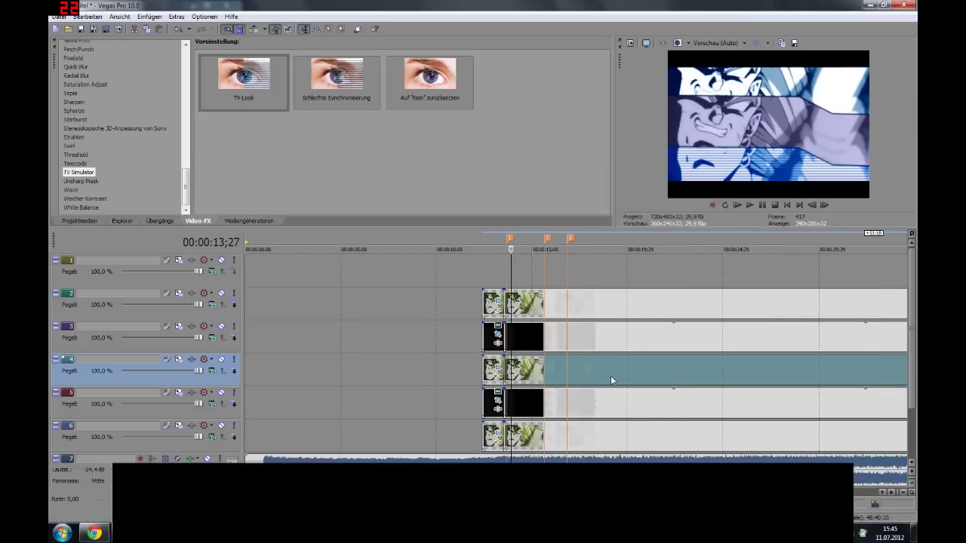
{"action": "scroll", "coordinate": [611, 376], "scroll_direction": "down", "scroll_amount": 3}
{"action": "left_click", "coordinate": [545, 376]}
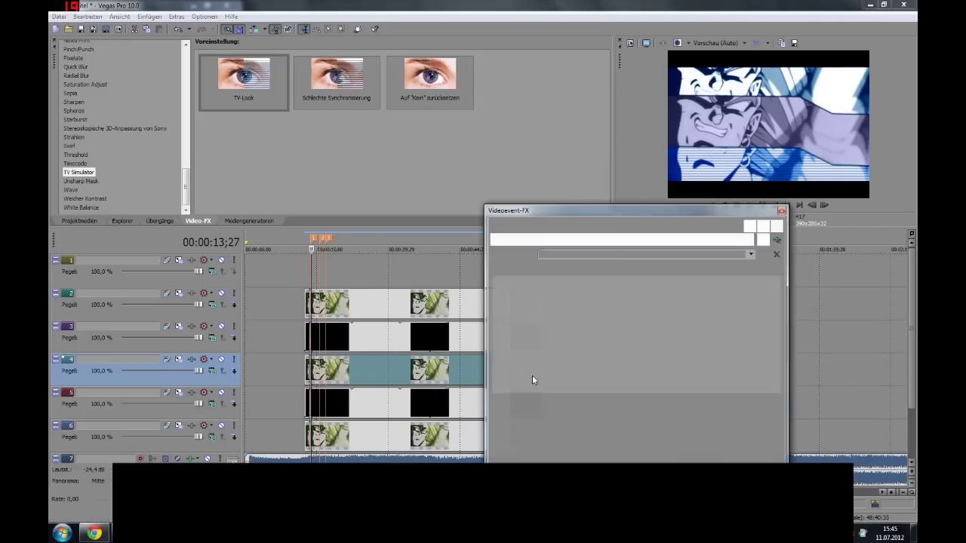
- Step through the TV Simulator keyframes to check the glitch values around one second in
{"action": "left_click", "coordinate": [550, 423]}
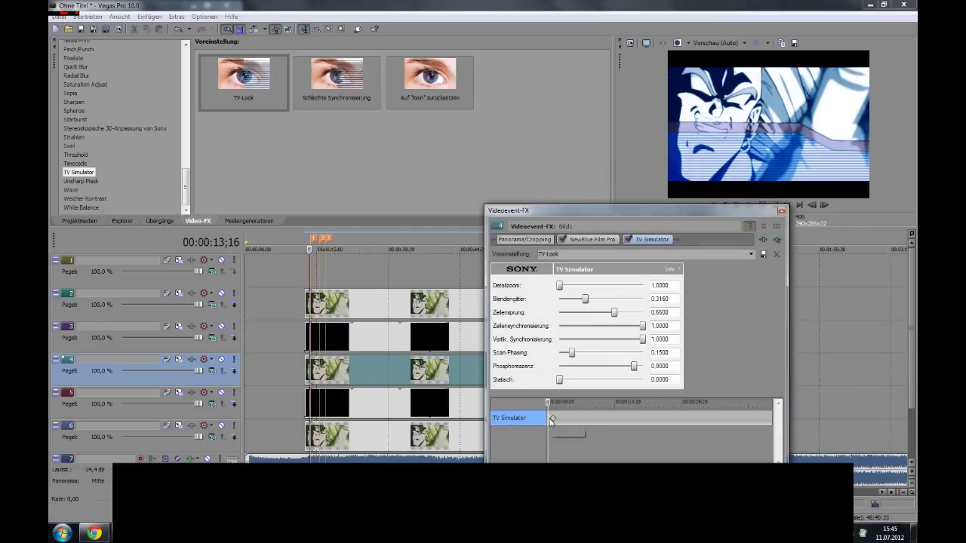
{"action": "scroll", "coordinate": [570, 421], "scroll_direction": "up", "scroll_amount": 3}
{"action": "left_click", "coordinate": [551, 420]}
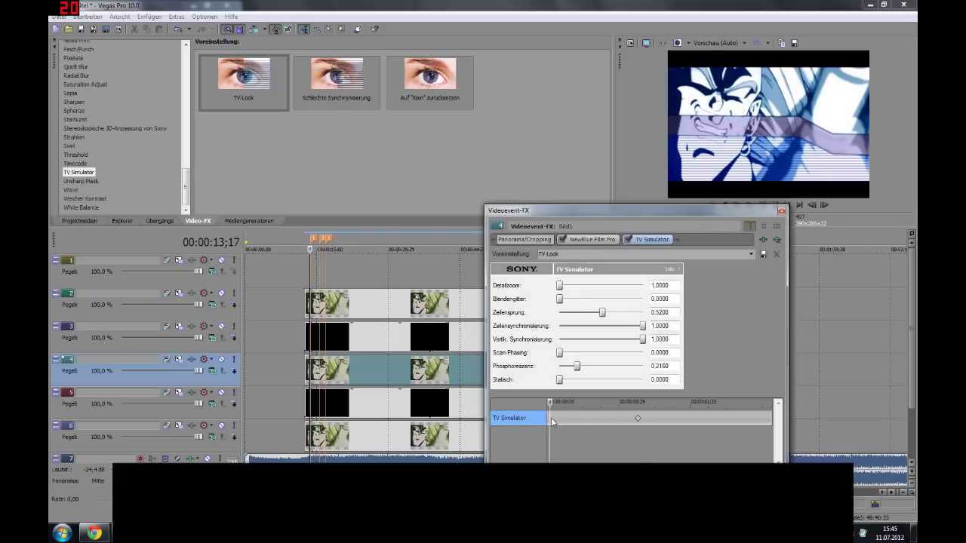
{"action": "left_click", "coordinate": [637, 418]}
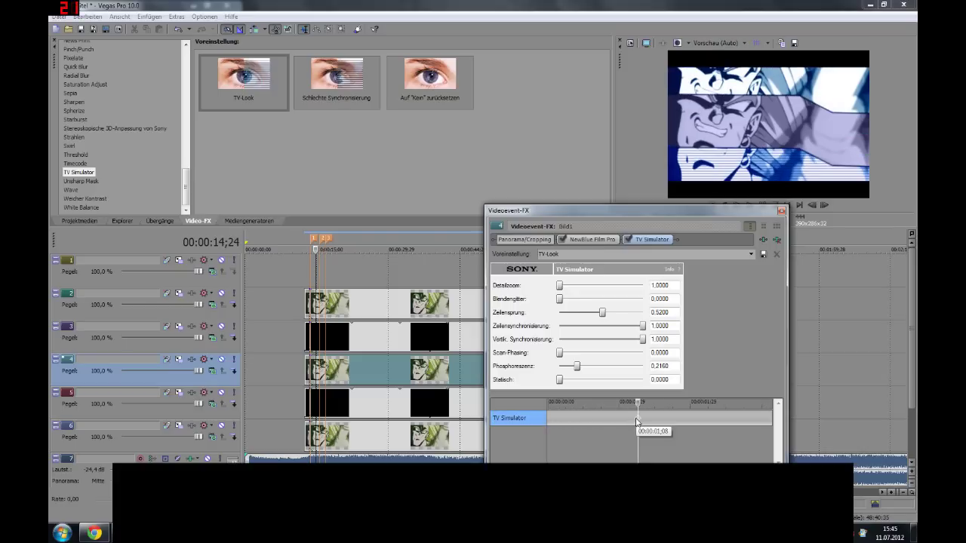
{"action": "left_click", "coordinate": [597, 421]}
{"action": "left_click", "coordinate": [626, 424]}
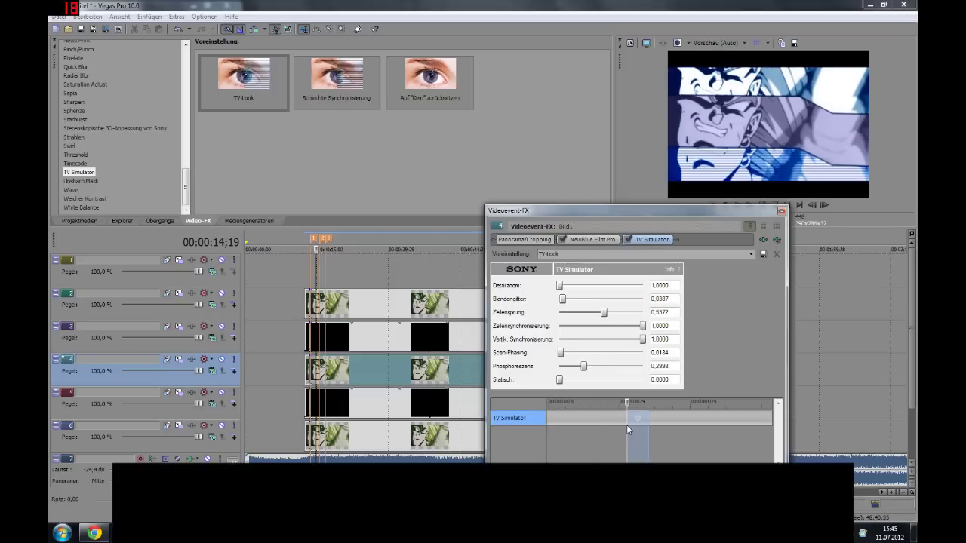
{"action": "left_click", "coordinate": [638, 423]}
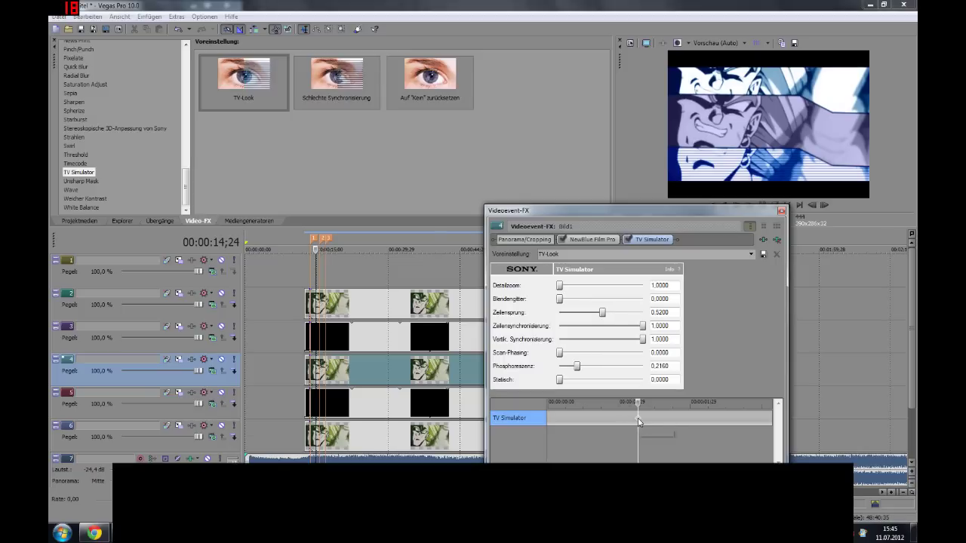
{"action": "left_click", "coordinate": [582, 418]}
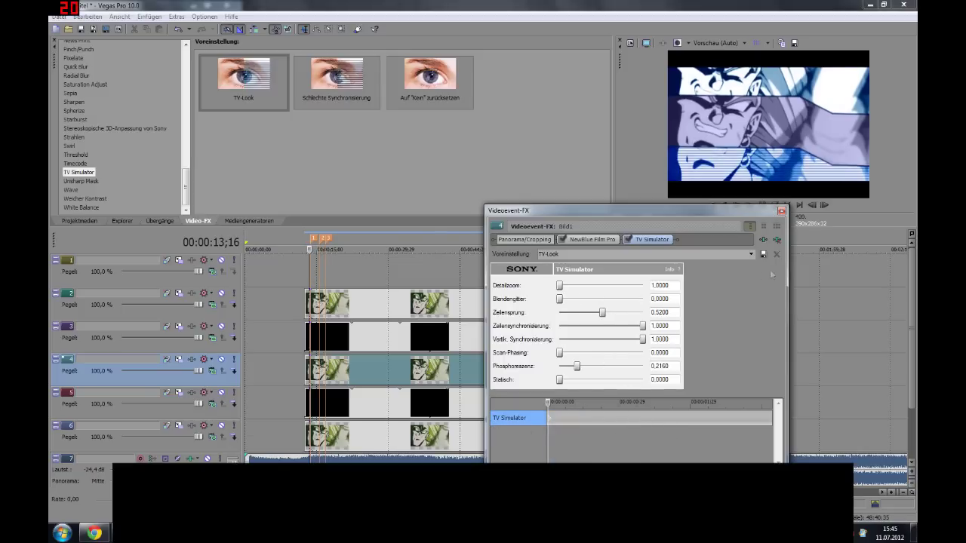
{"action": "left_click", "coordinate": [782, 210]}
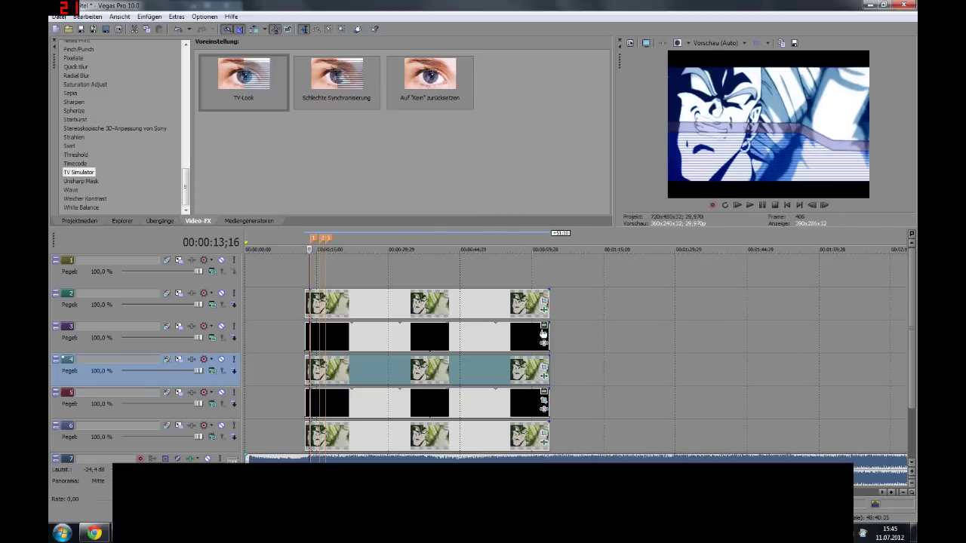
- Apply TV-Look to the next clip and paste the copied keyframes into its TV Simulator lane
{"action": "mouse_move", "coordinate": [234, 83]}
{"action": "left_mouse_down"}
{"action": "mouse_move", "coordinate": [380, 332]}
{"action": "mouse_move", "coordinate": [372, 331]}
{"action": "left_mouse_up"}
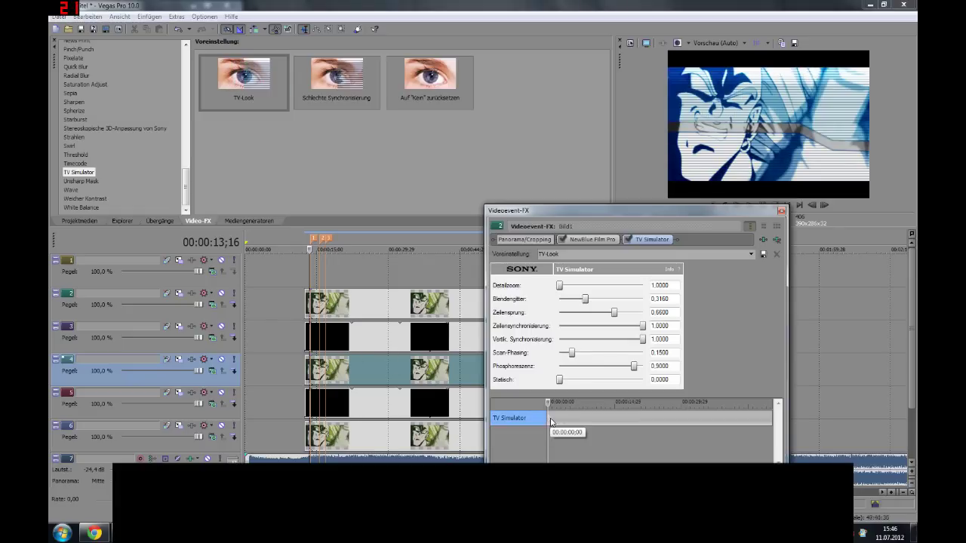
{"action": "key", "text": "space"}
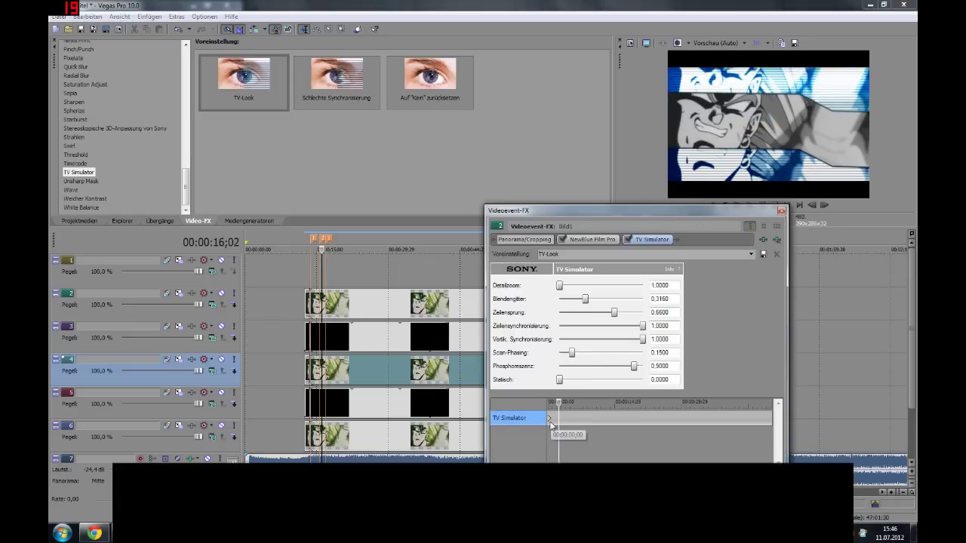
{"action": "right_click", "coordinate": [549, 424]}
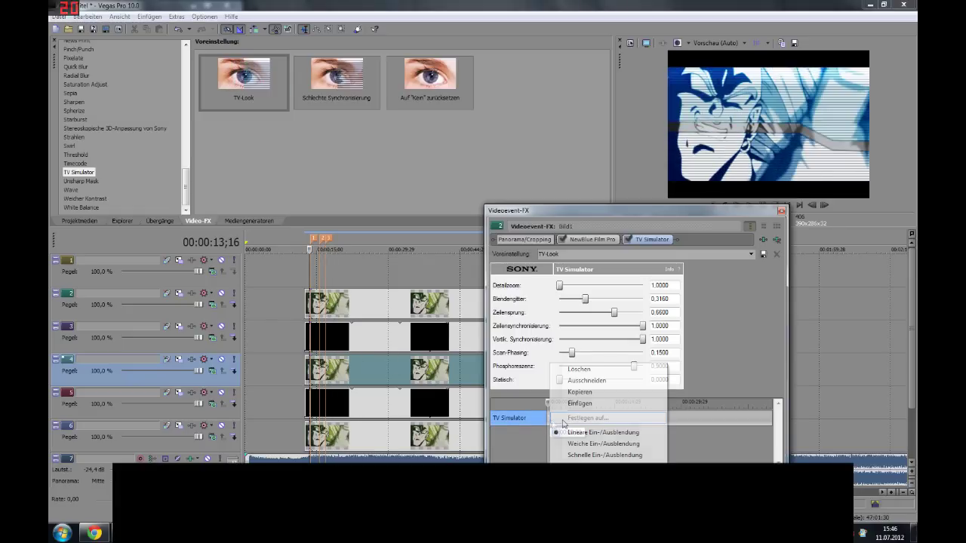
{"action": "left_click", "coordinate": [587, 404]}
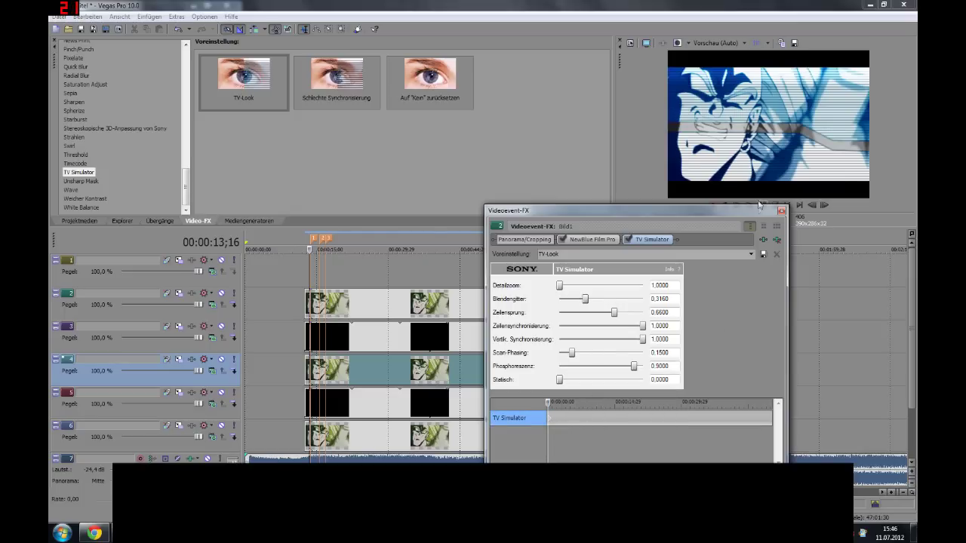
{"action": "left_click", "coordinate": [781, 212]}
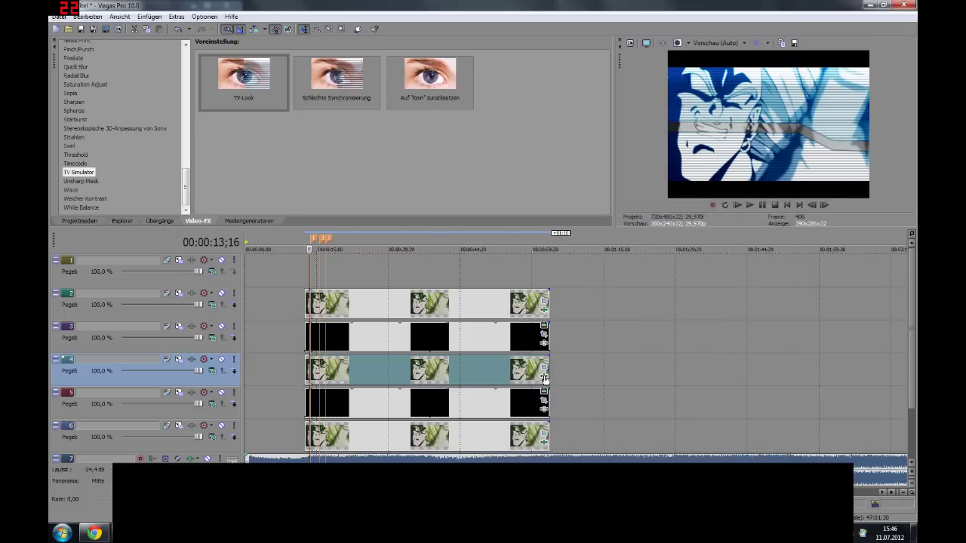
- Review the track 4 clip's TV Simulator keyframes, then close its effects window
{"action": "left_click", "coordinate": [545, 372]}
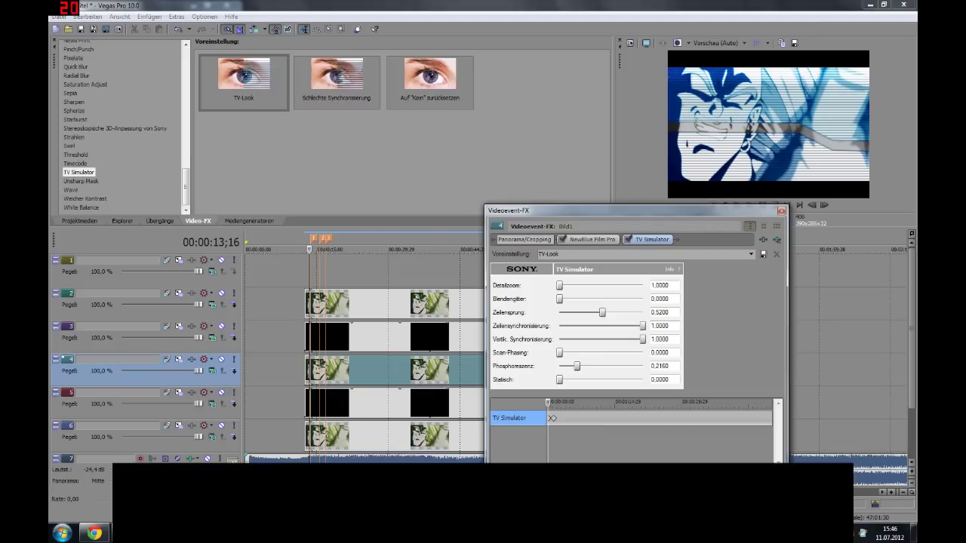
{"action": "left_click", "coordinate": [550, 418]}
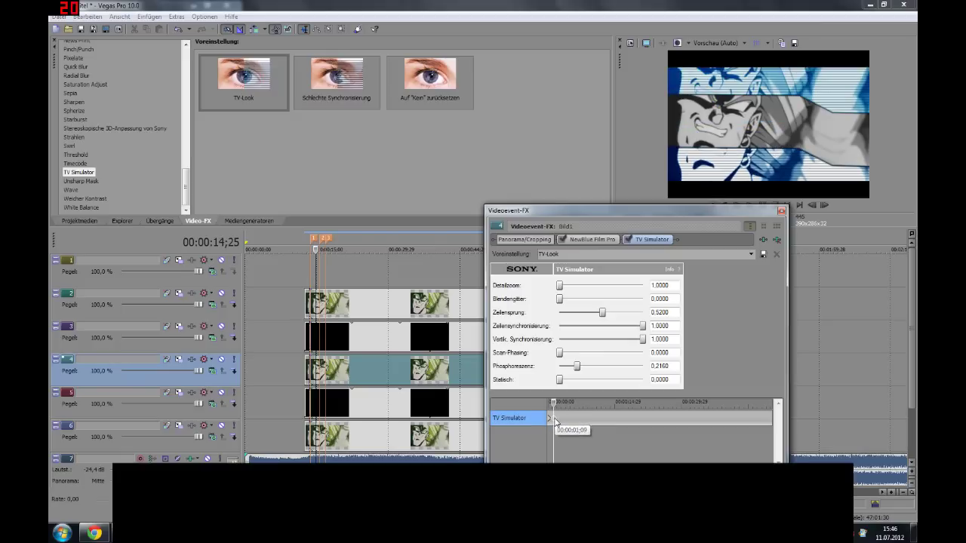
{"action": "left_click", "coordinate": [552, 421]}
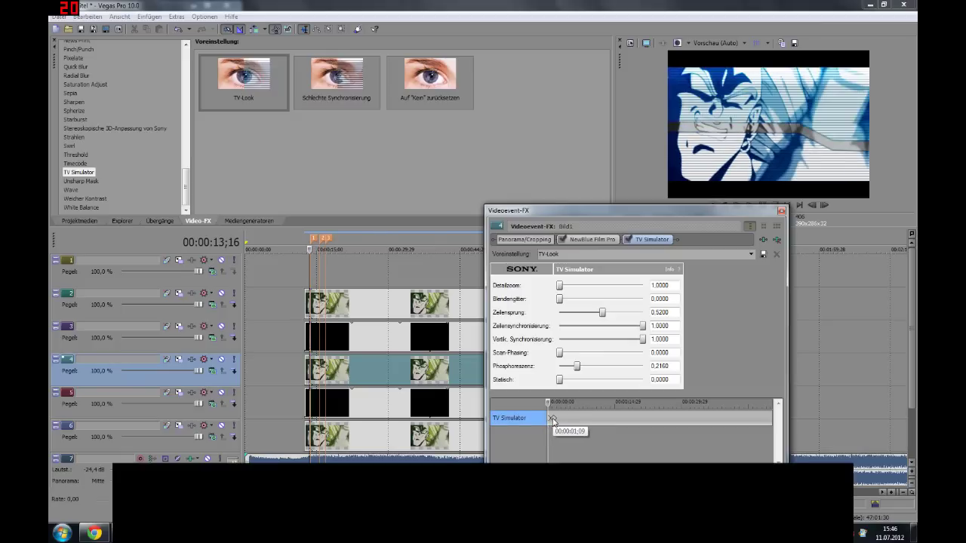
{"action": "left_click", "coordinate": [552, 420]}
{"action": "right_click", "coordinate": [556, 419]}
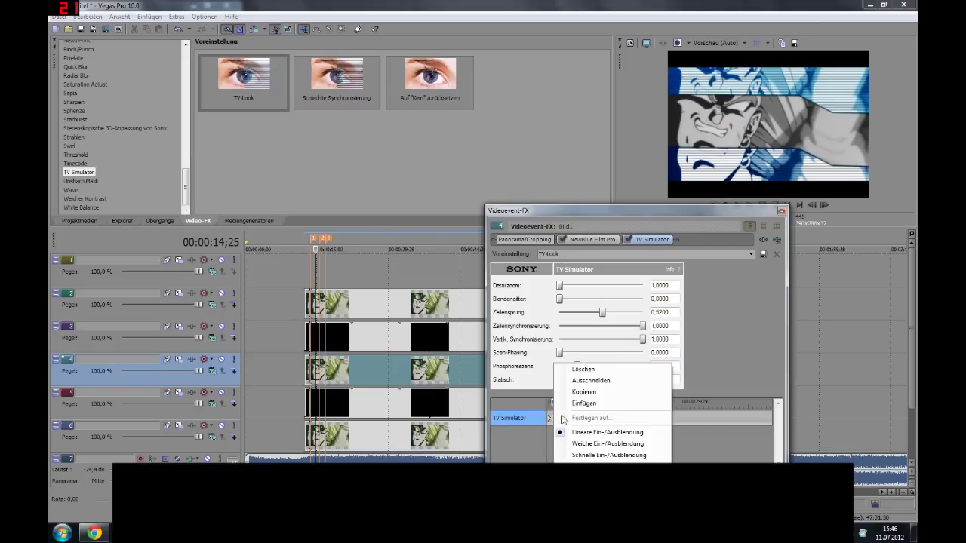
{"action": "left_click", "coordinate": [577, 393]}
{"action": "left_click", "coordinate": [781, 211]}
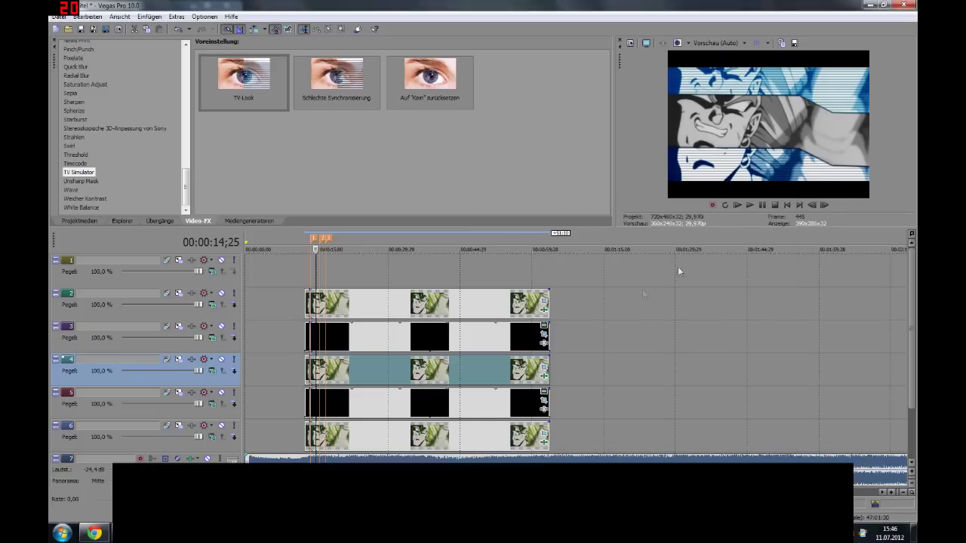
- Paste the copied keyframes into the clip's TV Simulator lane and preview the strips
{"action": "left_click", "coordinate": [543, 312]}
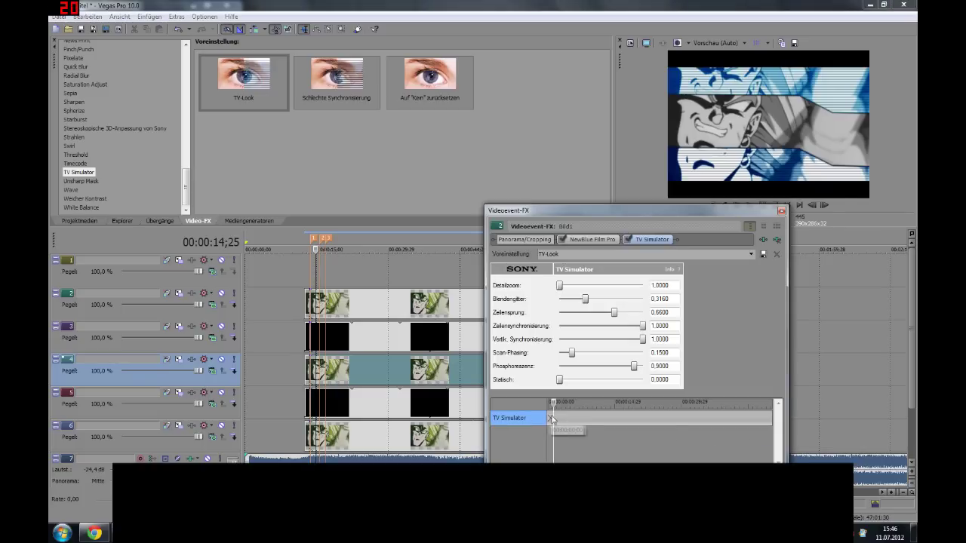
{"action": "right_click", "coordinate": [550, 420]}
{"action": "left_click", "coordinate": [604, 403]}
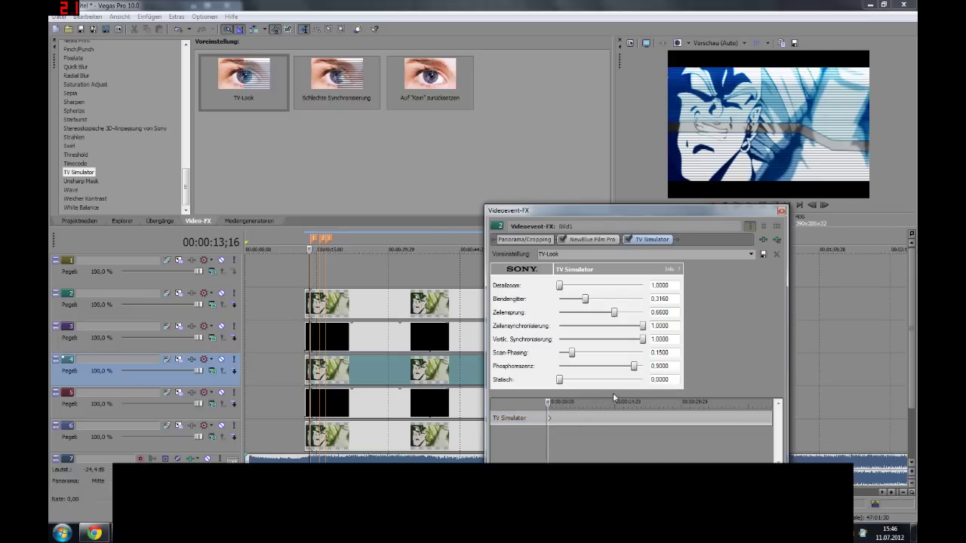
{"action": "left_click", "coordinate": [571, 418]}
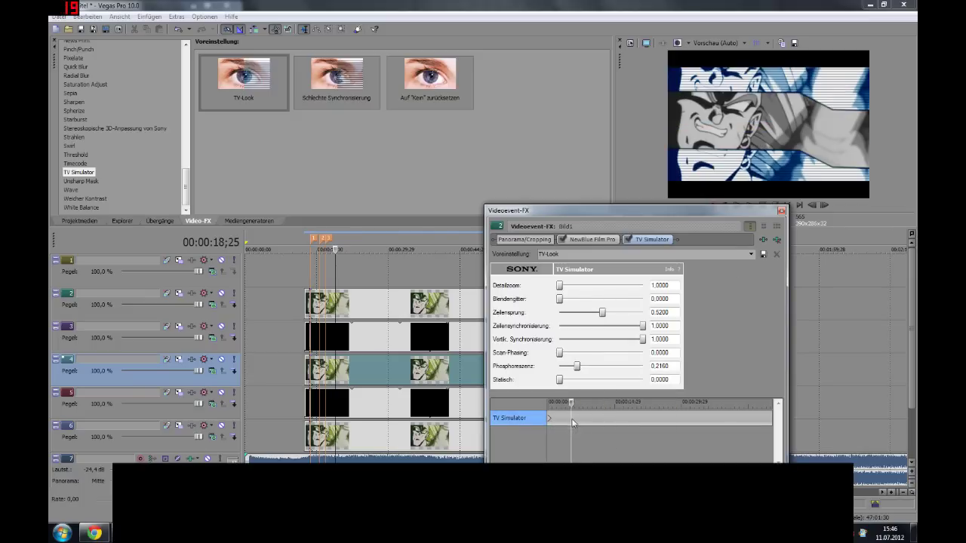
{"action": "left_click", "coordinate": [780, 210]}
{"action": "left_click", "coordinate": [305, 274]}
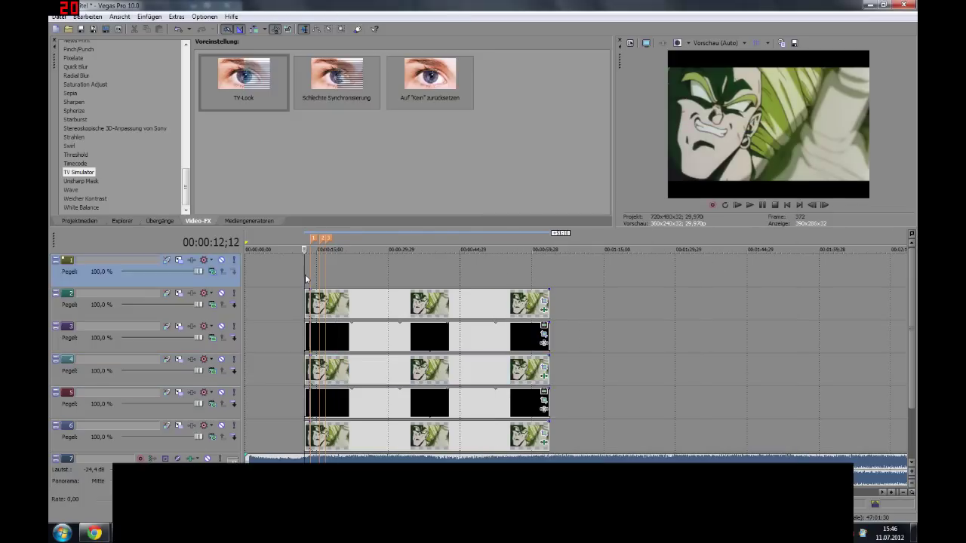
{"action": "key", "text": "space"}
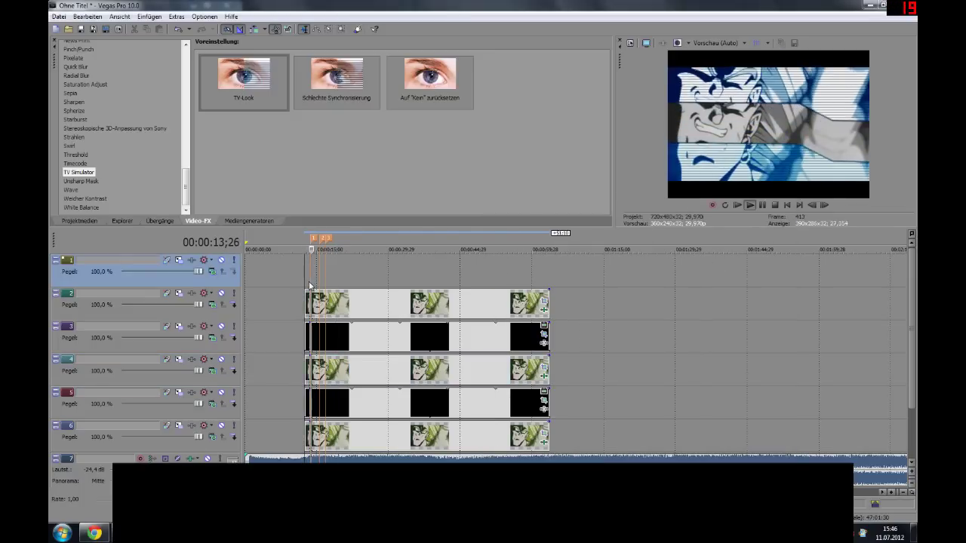
{"action": "key", "text": "space"}
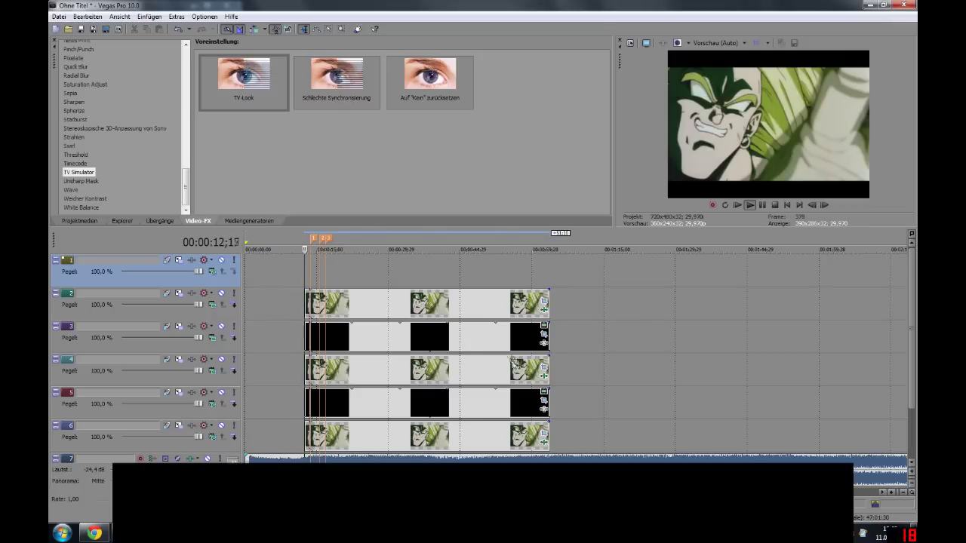
- Apply the TV-Look preset to the track 6 clip's TV Simulator effect
{"action": "left_click_drag", "start_coordinate": [444, 434], "coordinate": [422, 436]}
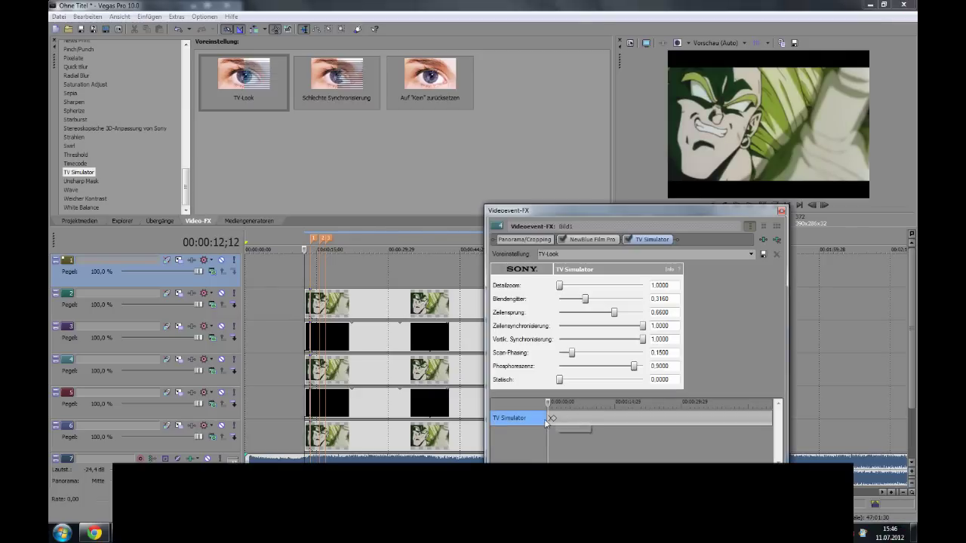
{"action": "left_click", "coordinate": [547, 424]}
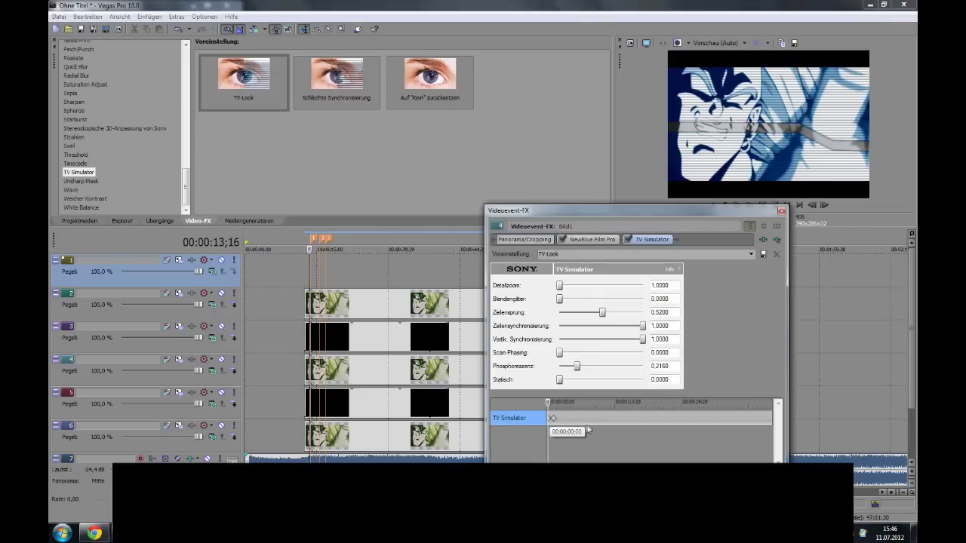
{"action": "scroll", "coordinate": [573, 426], "scroll_direction": "up", "scroll_amount": 5}
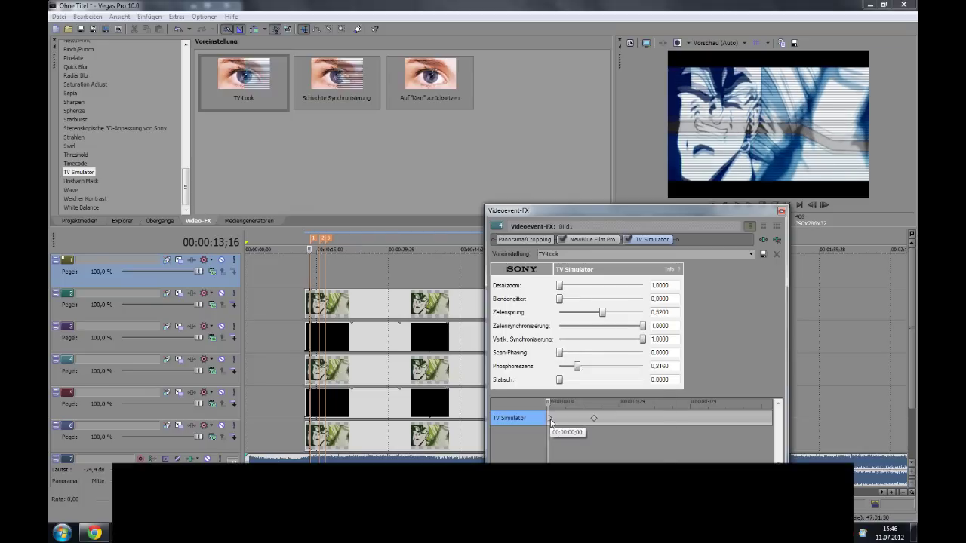
{"action": "right_click", "coordinate": [551, 421]}
{"action": "left_click", "coordinate": [585, 377]}
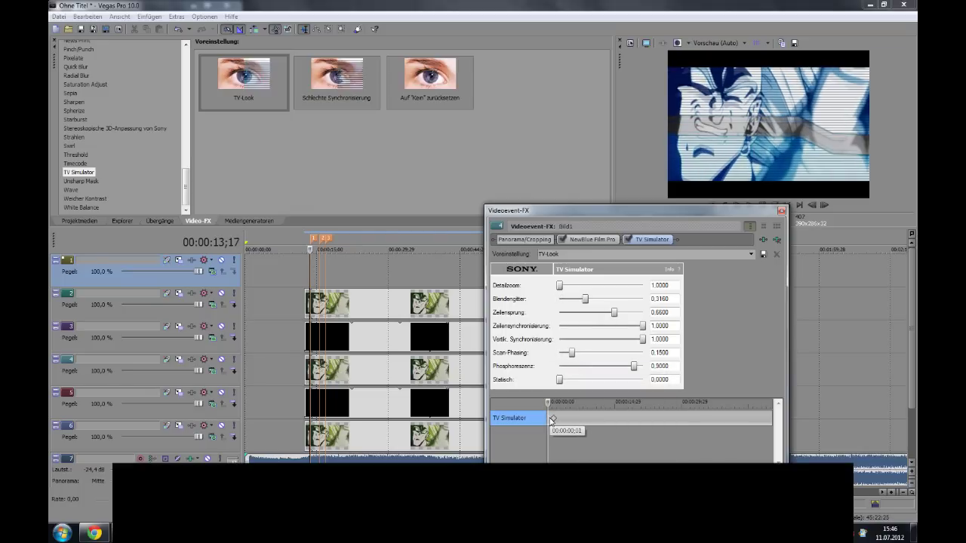
- Delete the extra TV Simulator keyframe, close the effect settings and play the timeline
{"action": "right_click", "coordinate": [552, 420]}
{"action": "left_click", "coordinate": [588, 373]}
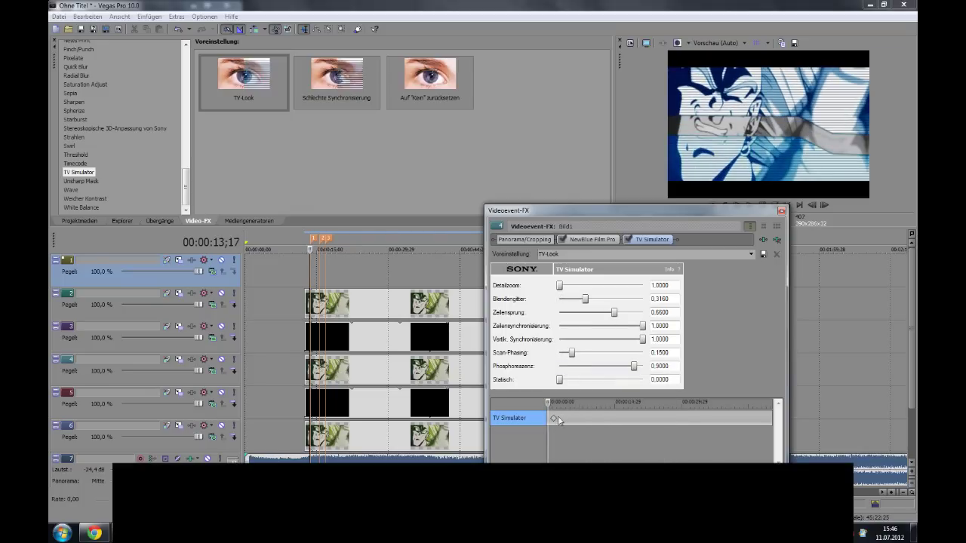
{"action": "left_click", "coordinate": [781, 211]}
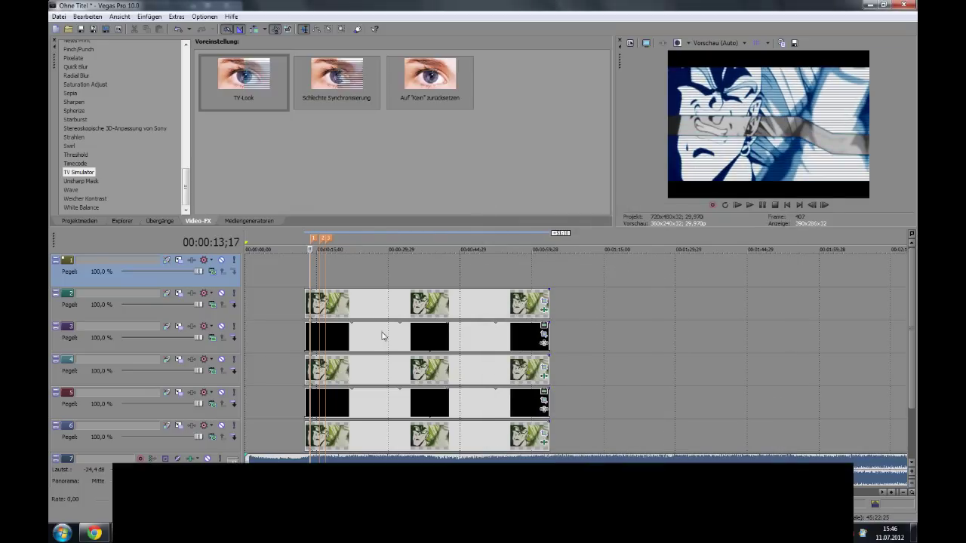
{"action": "key", "text": "space"}
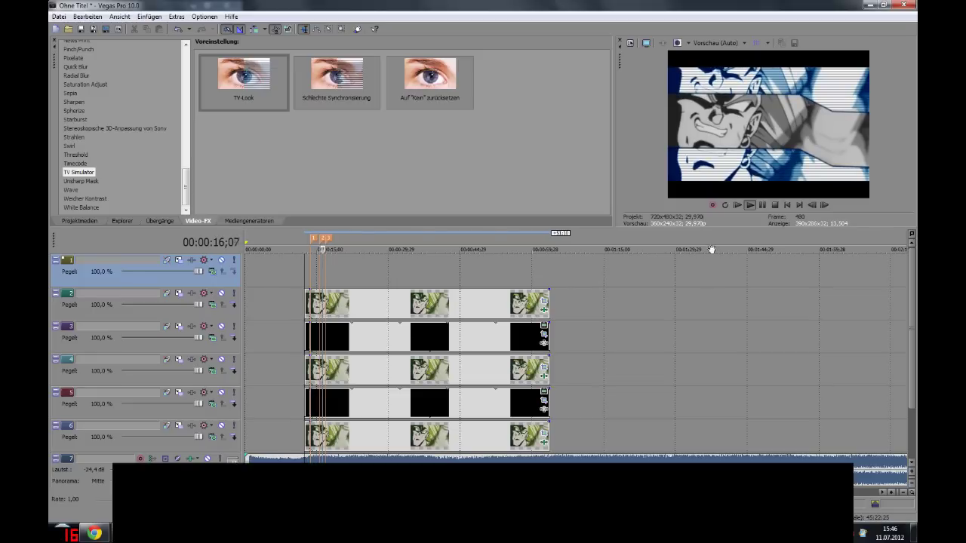
{"action": "key", "text": "space"}
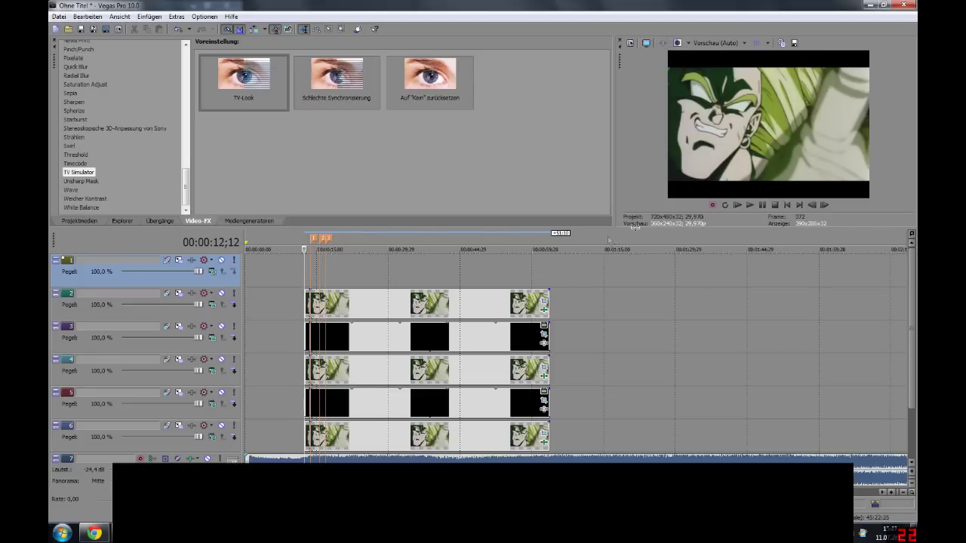
{"action": "key", "text": "space"}
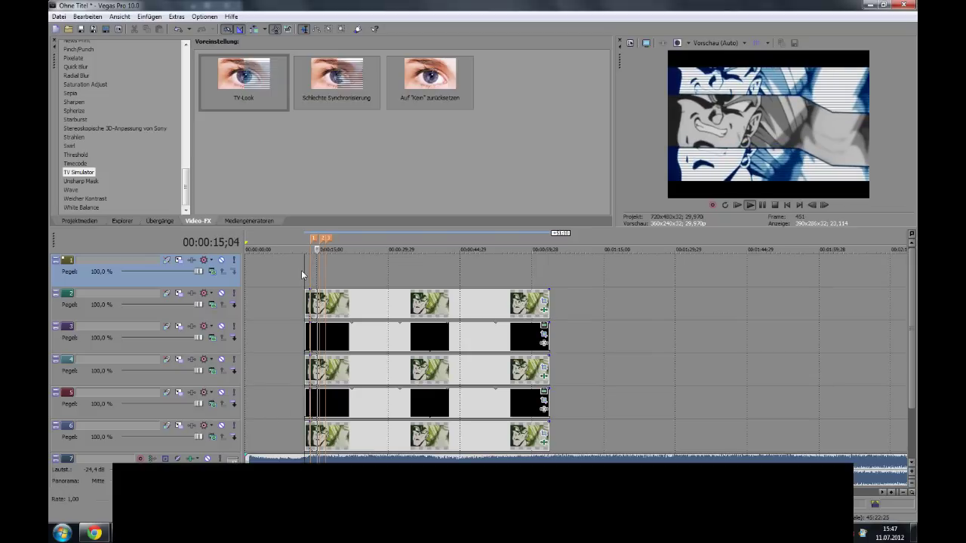
{"action": "left_click", "coordinate": [645, 44]}
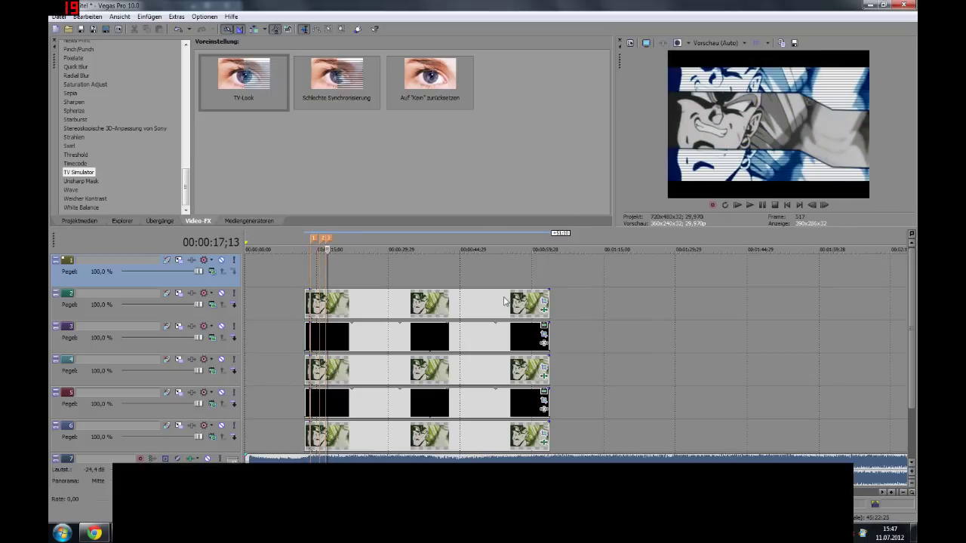
{"action": "scroll", "coordinate": [506, 304], "scroll_direction": "up", "scroll_amount": 2}
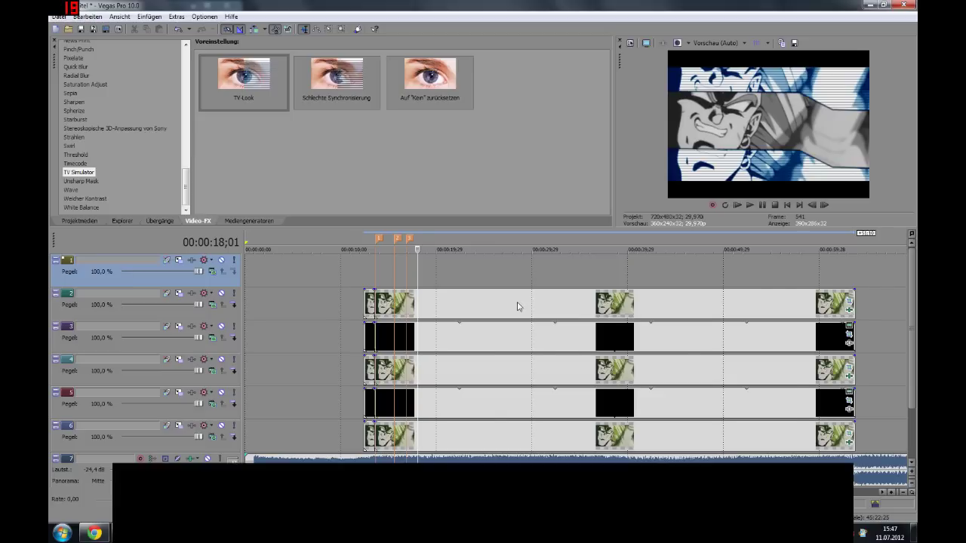
{"action": "scroll", "coordinate": [518, 304], "scroll_direction": "down", "scroll_amount": 2}
{"action": "key", "text": "space"}
{"action": "left_click", "coordinate": [338, 276]}
{"action": "key", "text": "space"}
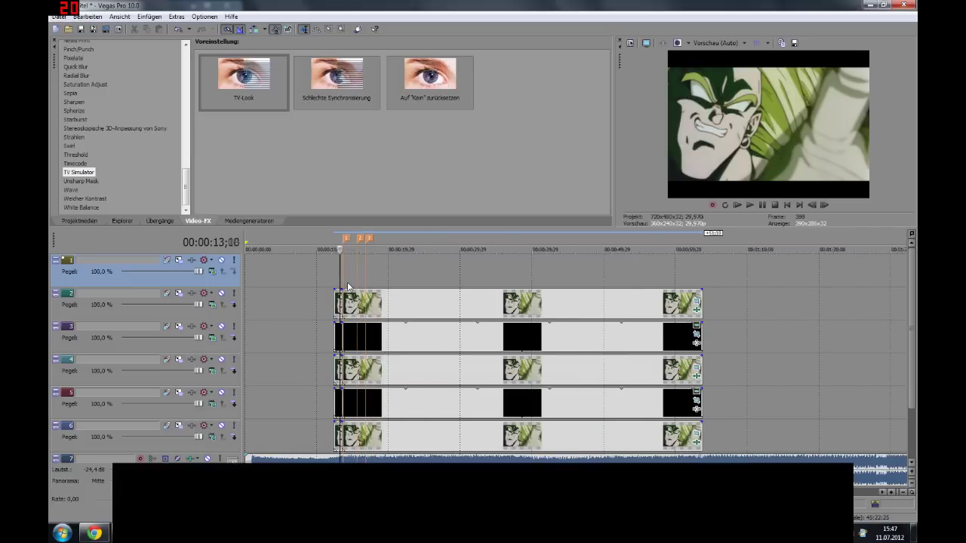
{"action": "key", "text": "space"}
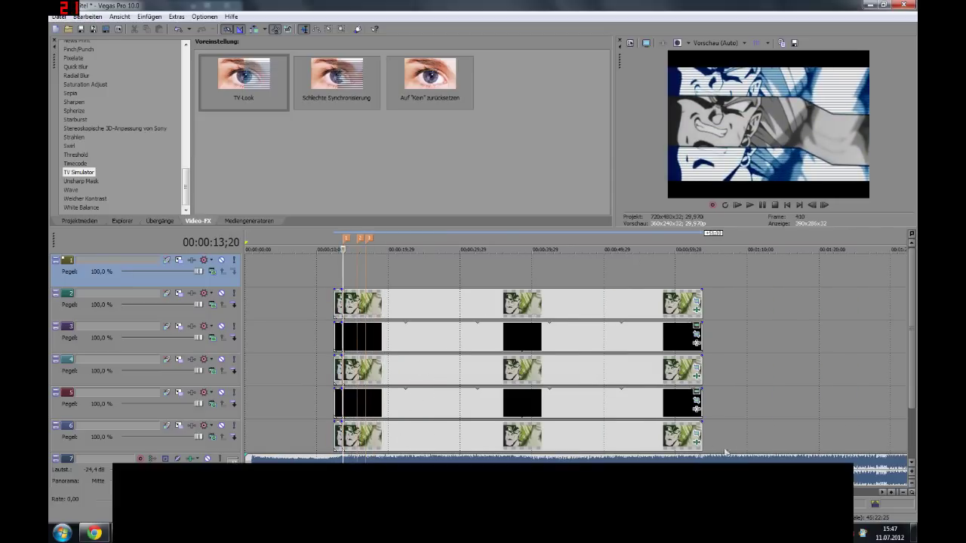
{"action": "left_click", "coordinate": [694, 437]}
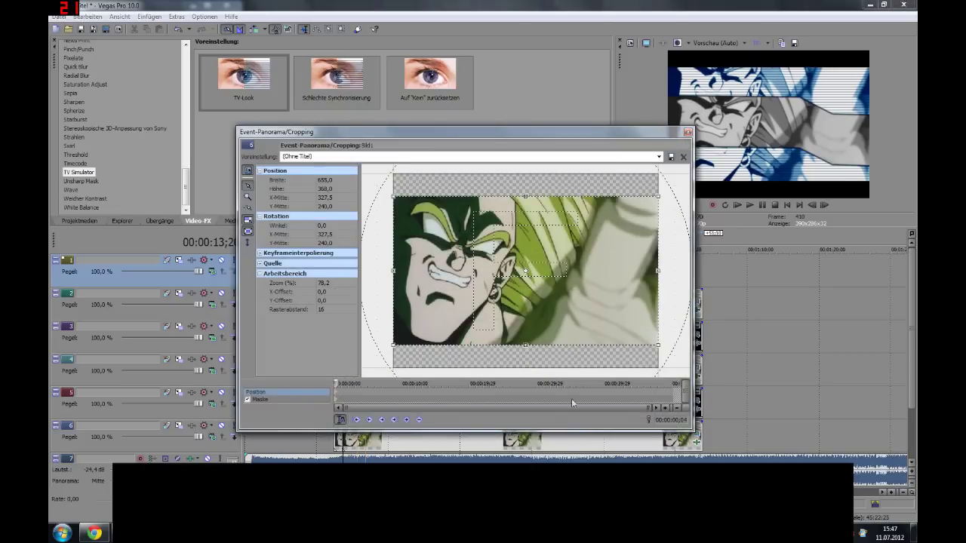
- Zoom the timeline and reopen Event Pan/Crop for the track 6 clip
{"action": "mouse_move", "coordinate": [648, 408]}
{"action": "left_mouse_down"}
{"action": "mouse_move", "coordinate": [343, 407]}
{"action": "mouse_move", "coordinate": [373, 408]}
{"action": "left_mouse_up"}
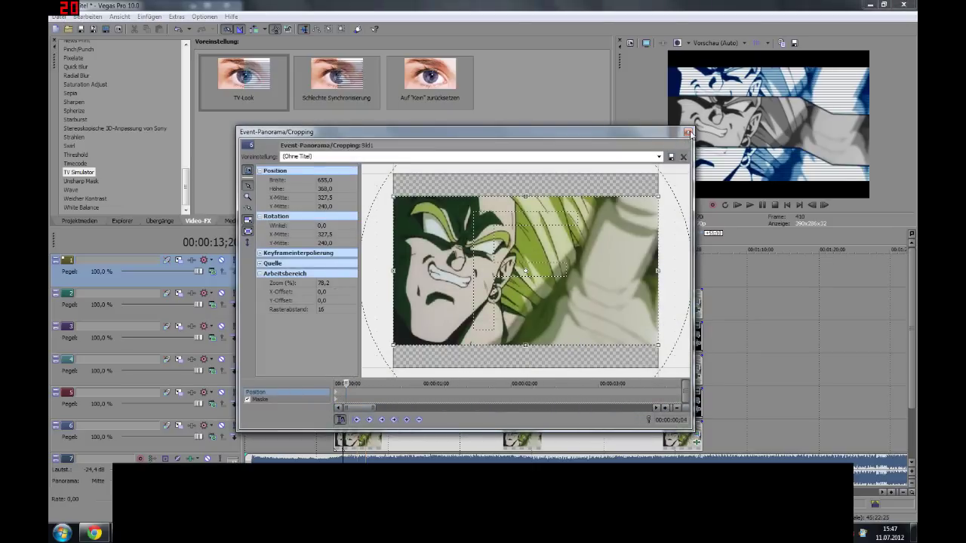
{"action": "left_click", "coordinate": [687, 133]}
{"action": "scroll", "coordinate": [370, 436], "scroll_direction": "up", "scroll_amount": 2}
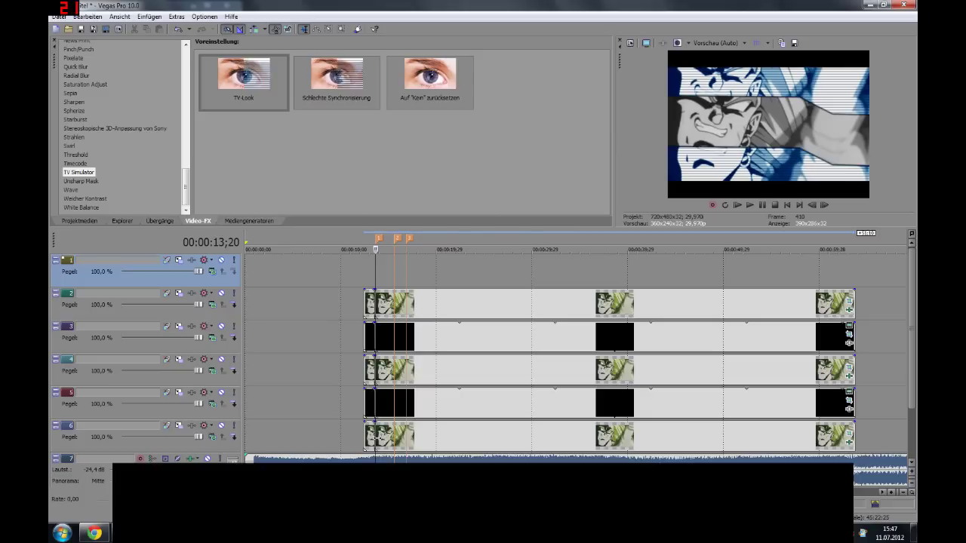
{"action": "left_click", "coordinate": [849, 436]}
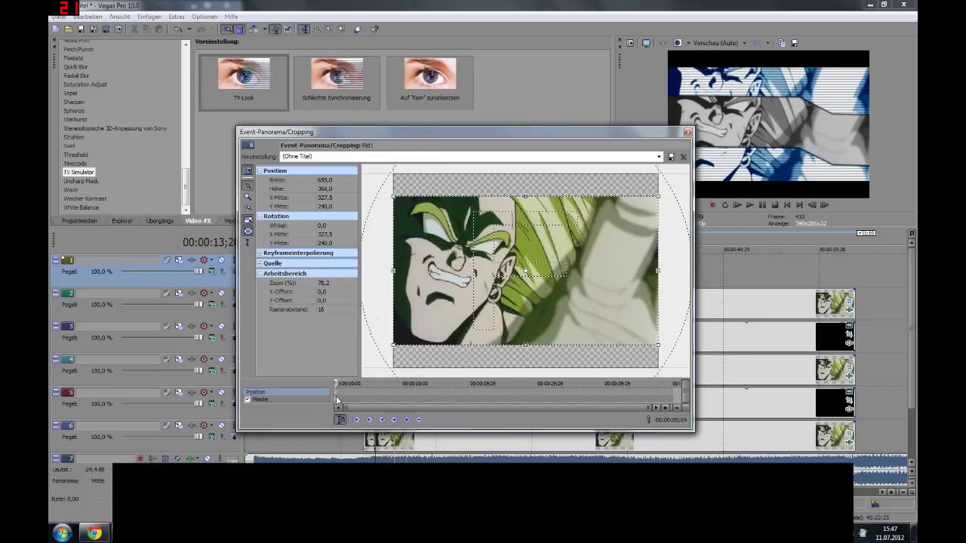
{"action": "left_click_drag", "start_coordinate": [646, 408], "coordinate": [357, 408]}
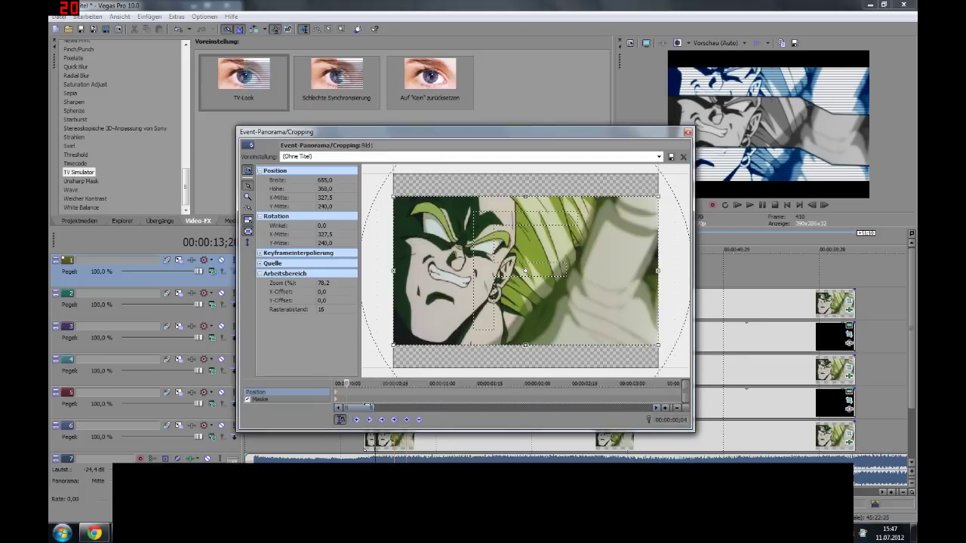
{"action": "left_click", "coordinate": [336, 396]}
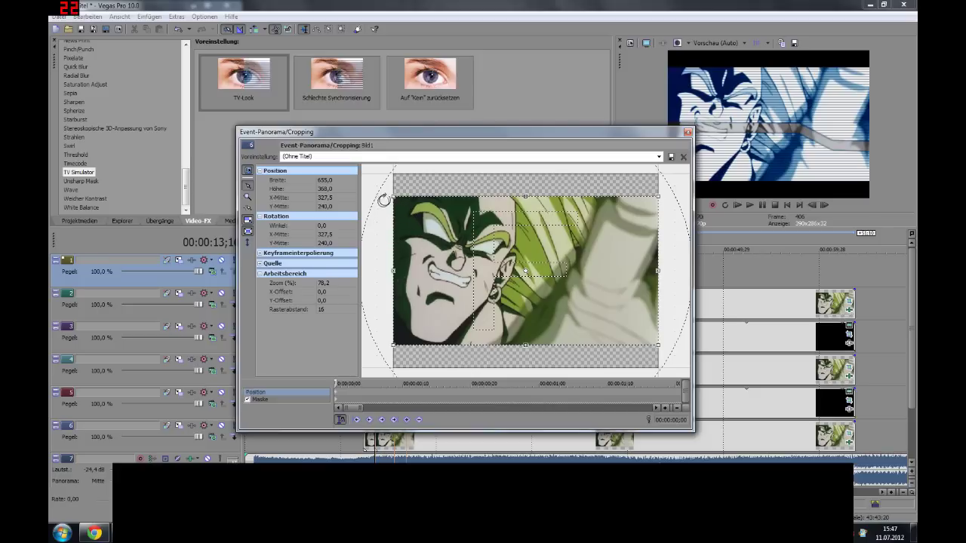
{"action": "left_click_drag", "start_coordinate": [393, 196], "coordinate": [398, 199]}
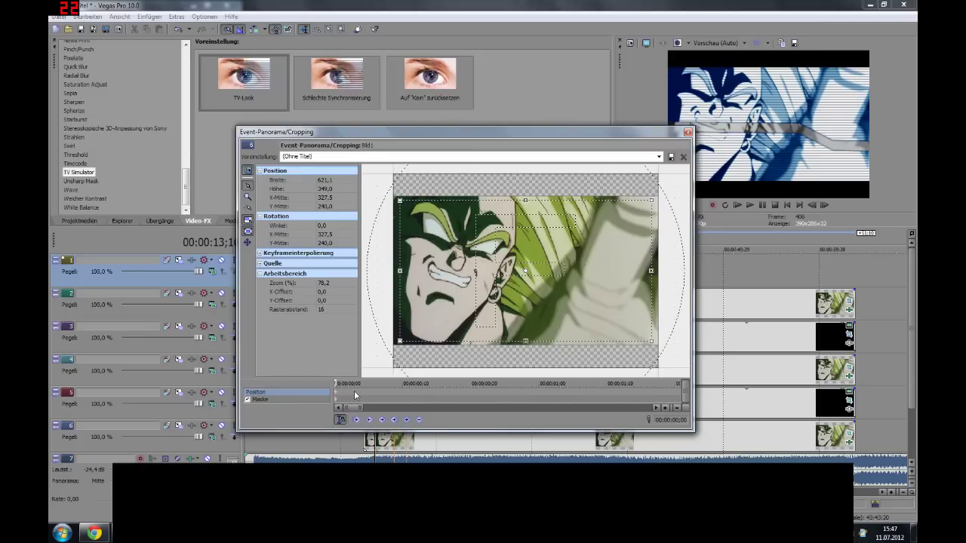
{"action": "key", "text": "space"}
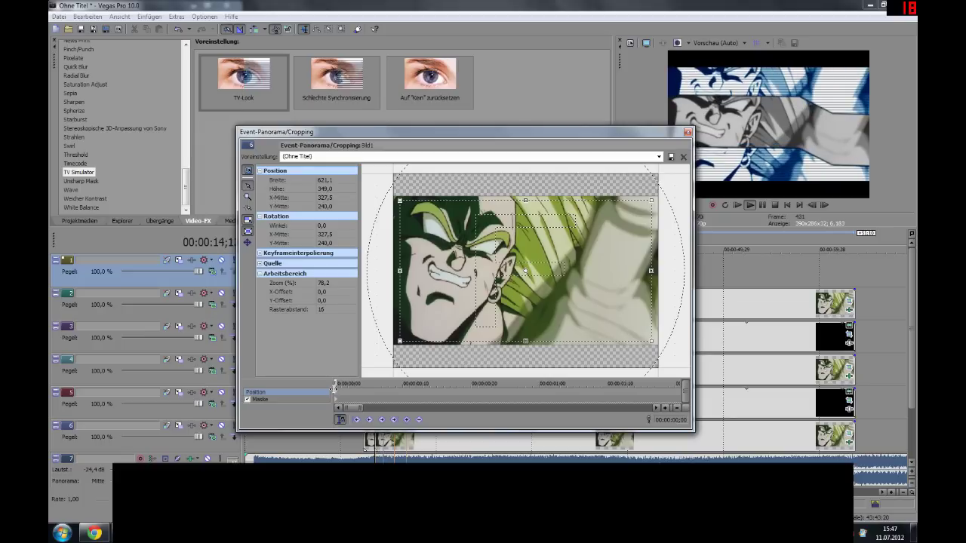
{"action": "key", "text": "space"}
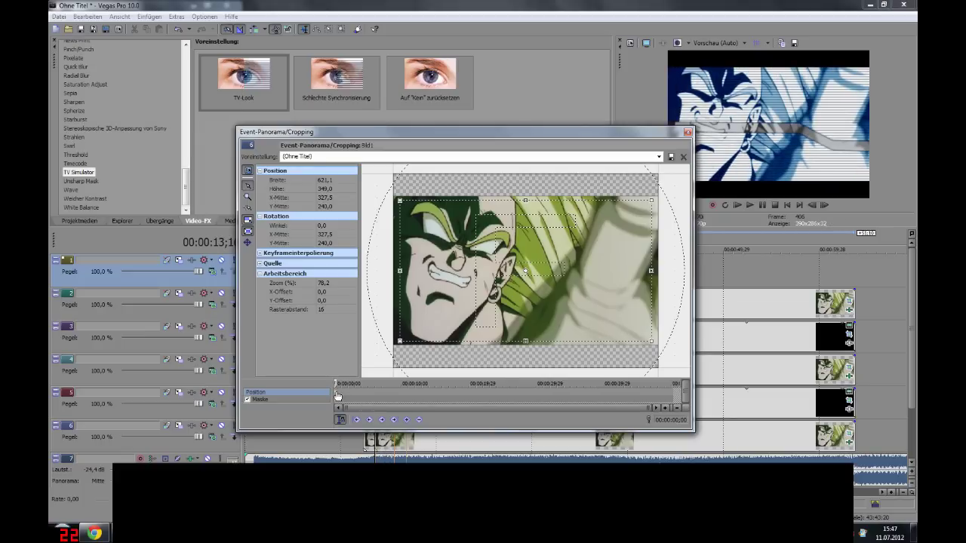
{"action": "left_click", "coordinate": [349, 395]}
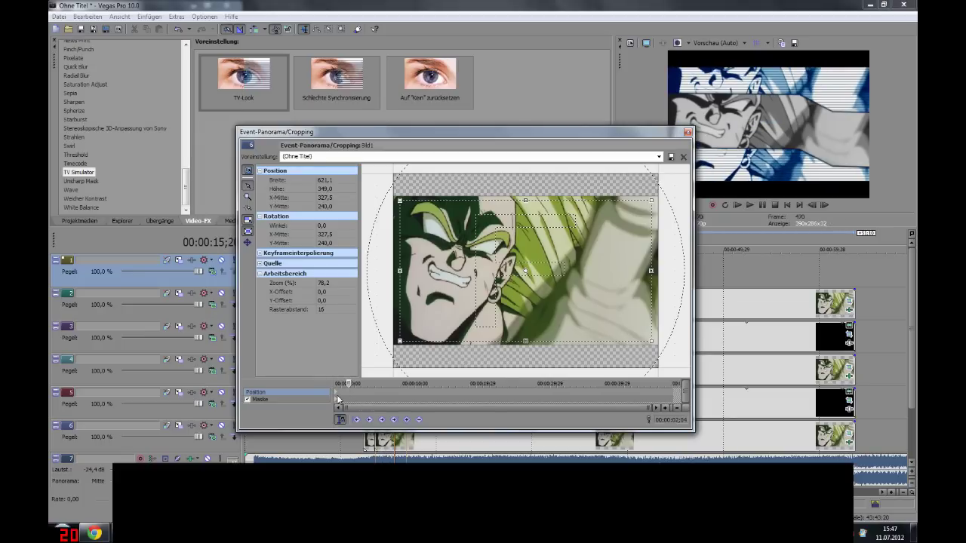
{"action": "left_click", "coordinate": [337, 396]}
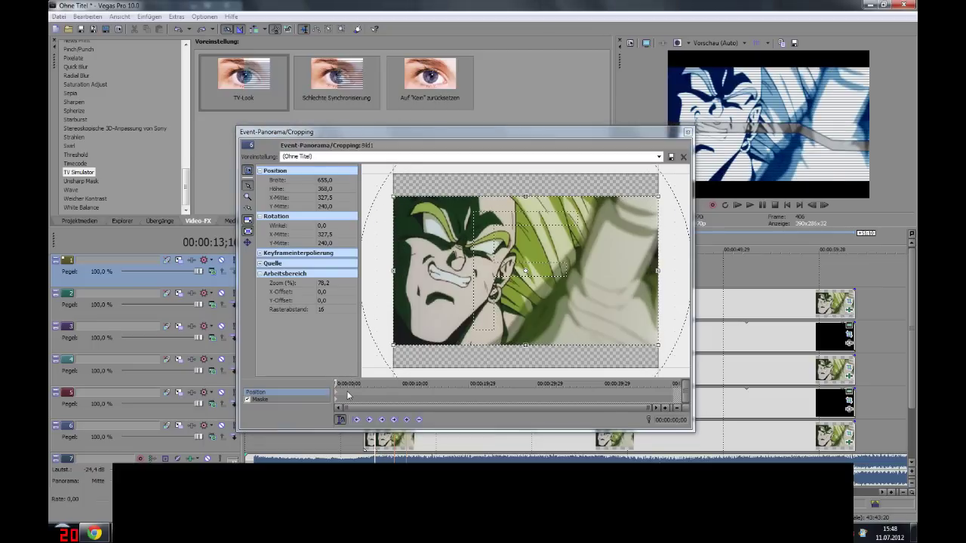
{"action": "left_click", "coordinate": [348, 395]}
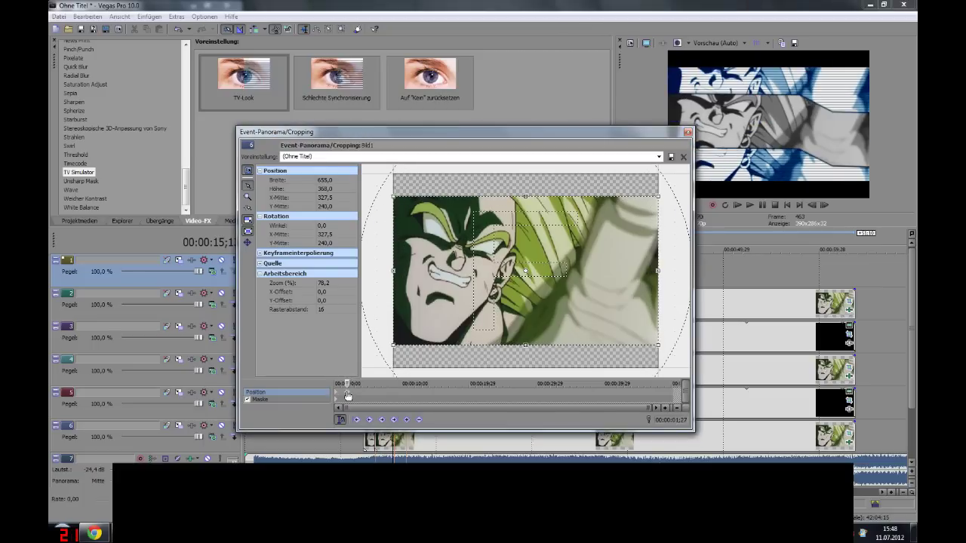
{"action": "left_click", "coordinate": [376, 450]}
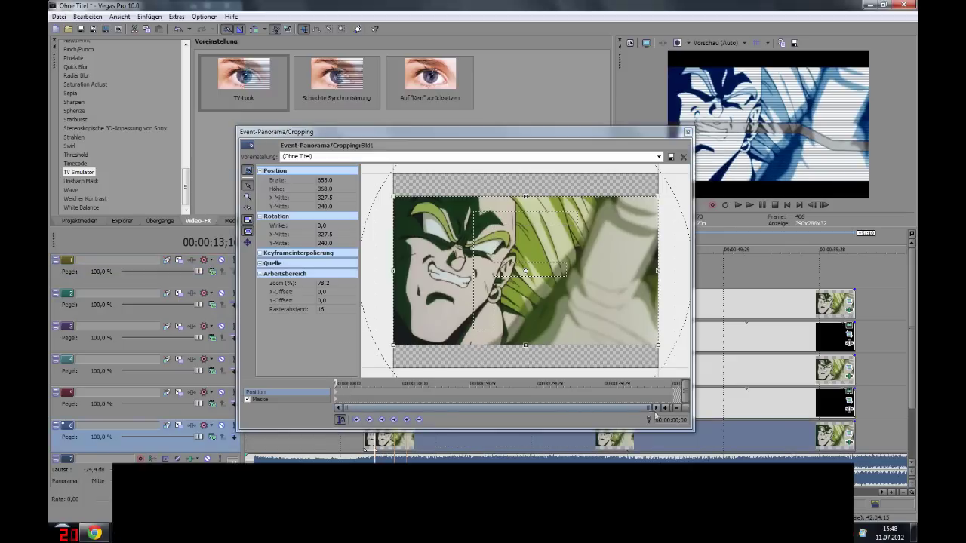
- At the clip start, shrink the crop frame inward and nudge it right and down
{"action": "left_click", "coordinate": [535, 292]}
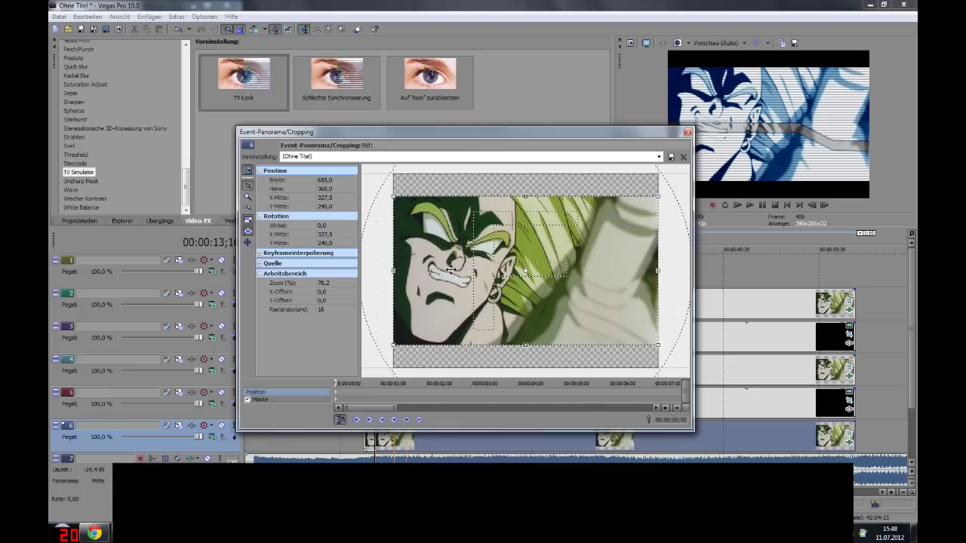
{"action": "left_click_drag", "start_coordinate": [390, 195], "coordinate": [396, 199]}
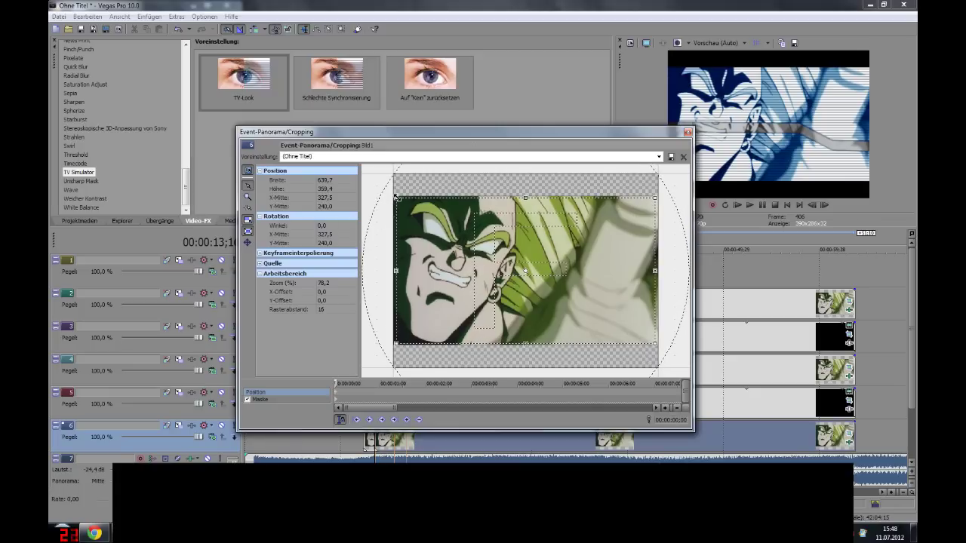
{"action": "left_click_drag", "start_coordinate": [396, 198], "coordinate": [399, 201]}
{"action": "left_click_drag", "start_coordinate": [541, 278], "coordinate": [542, 278]}
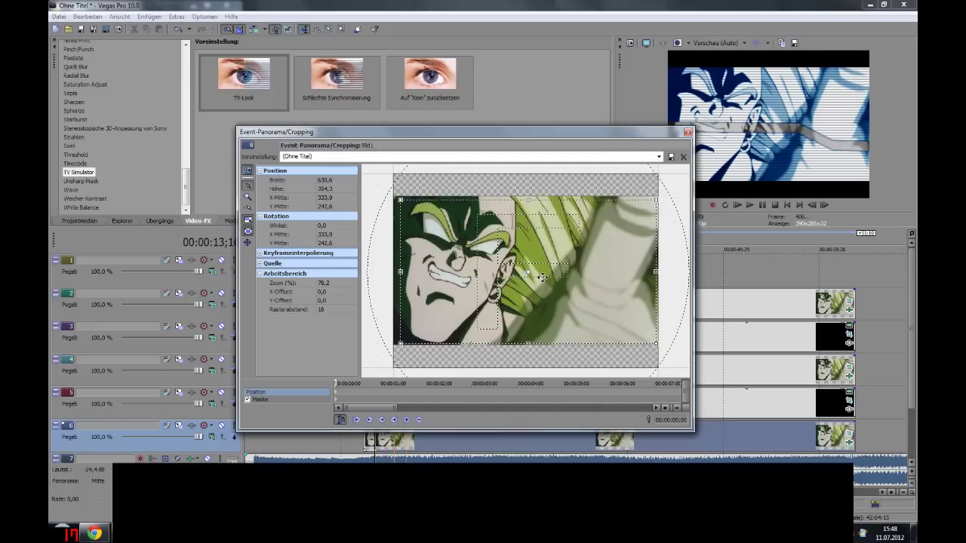
- Four frames in, nudge the crop frame left-up, down-right and right-up for shake
{"action": "left_click", "coordinate": [340, 395]}
{"action": "left_click_drag", "start_coordinate": [446, 300], "coordinate": [443, 298]}
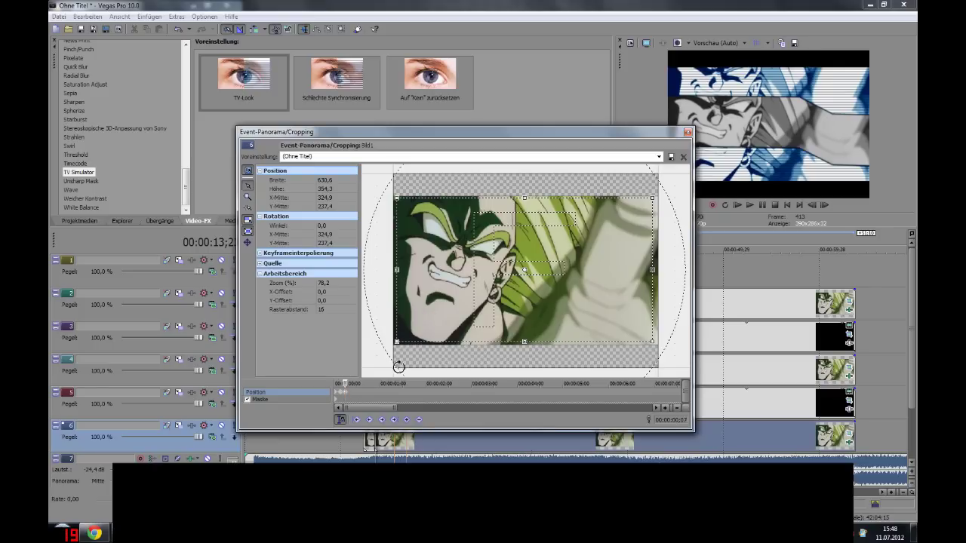
{"action": "left_click_drag", "start_coordinate": [448, 321], "coordinate": [448, 326]}
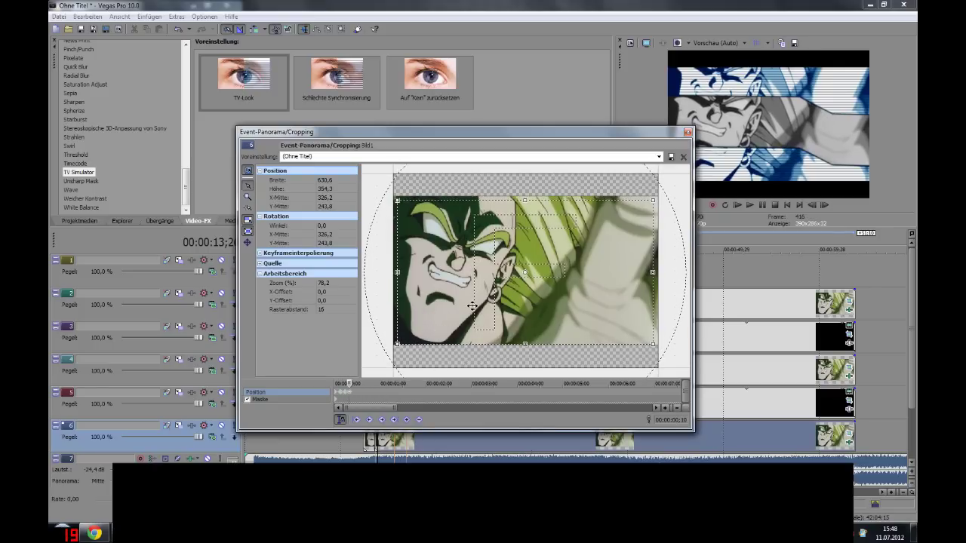
{"action": "left_click_drag", "start_coordinate": [472, 306], "coordinate": [473, 303]}
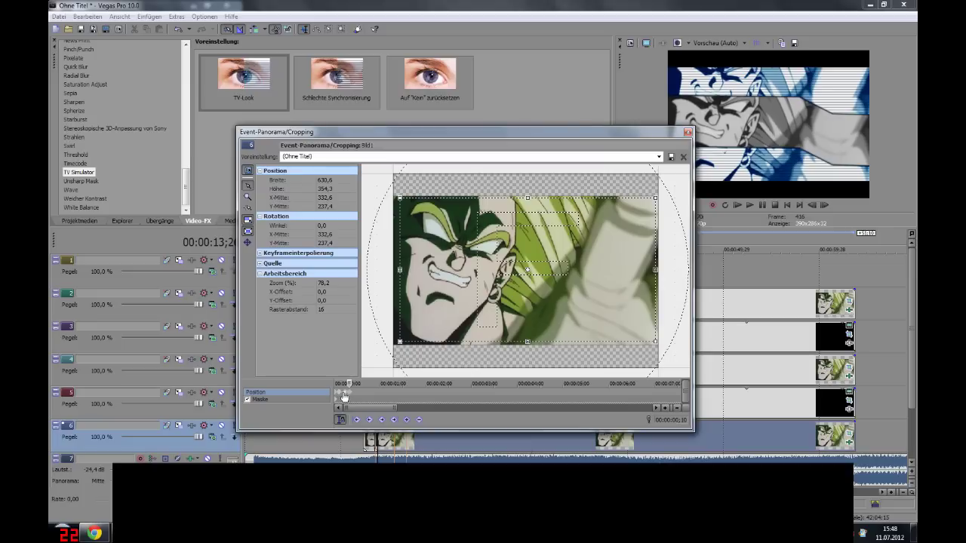
- Return to the clip start, stop the preview and close the pan/crop window
{"action": "scroll", "coordinate": [343, 396], "scroll_direction": "up", "scroll_amount": 5}
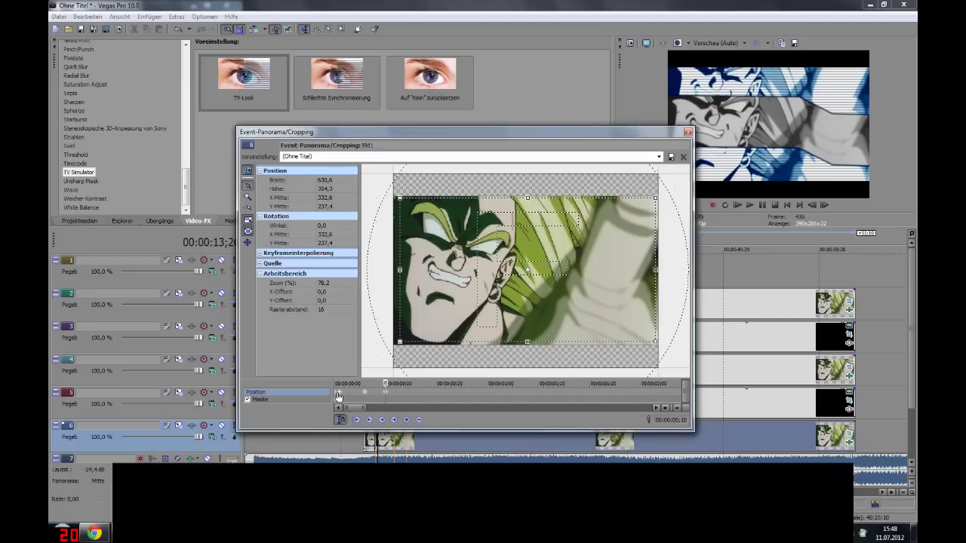
{"action": "key", "text": "Left"}
{"action": "left_click", "coordinate": [360, 441]}
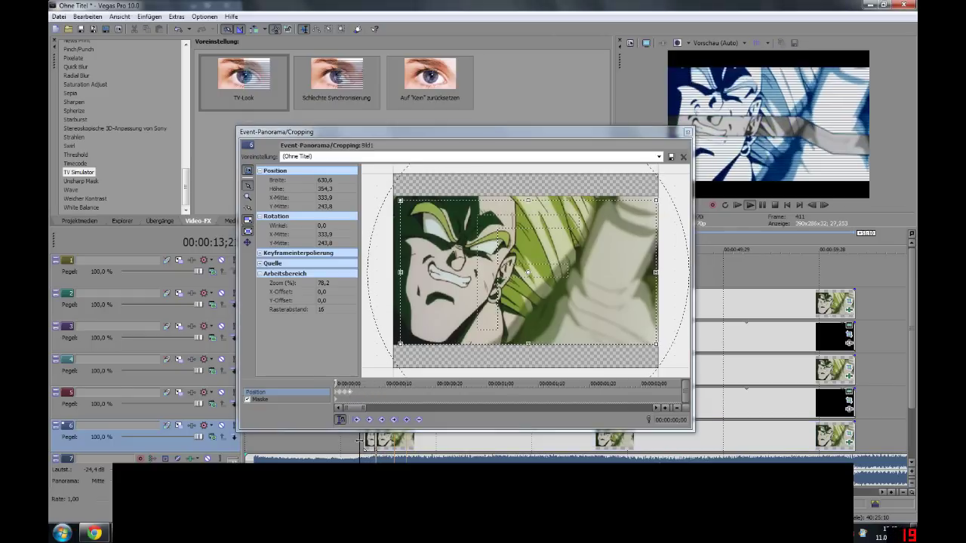
{"action": "left_click", "coordinate": [566, 279]}
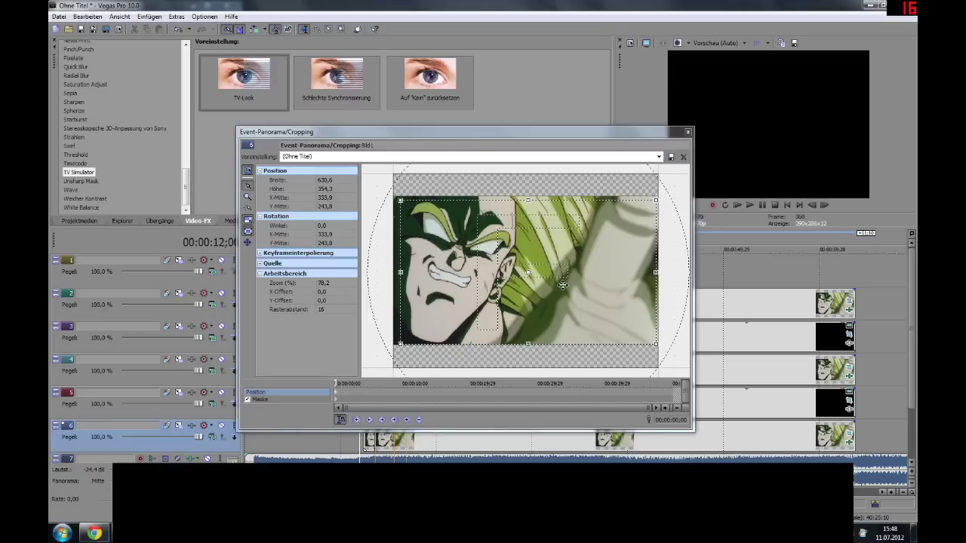
{"action": "left_click", "coordinate": [688, 131]}
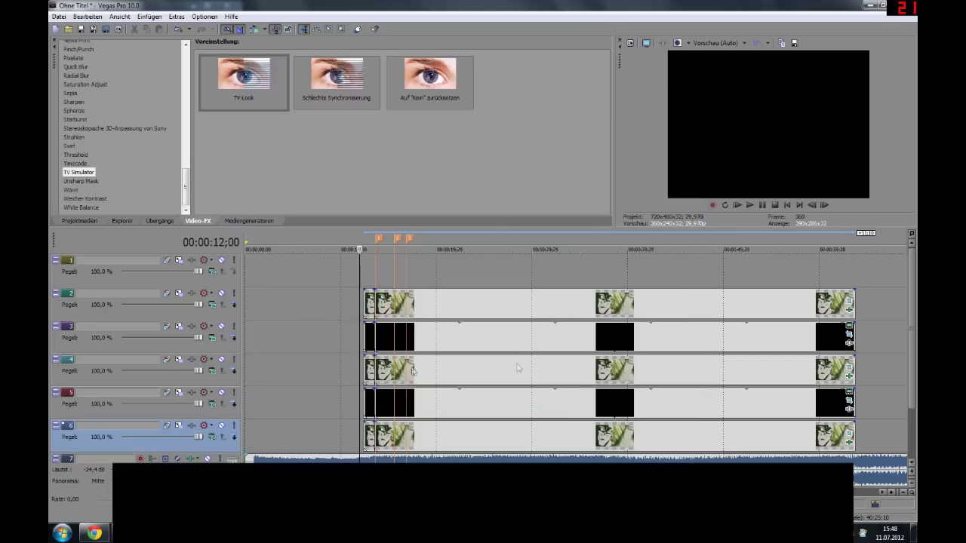
{"action": "left_click", "coordinate": [369, 275]}
{"action": "key", "text": "space"}
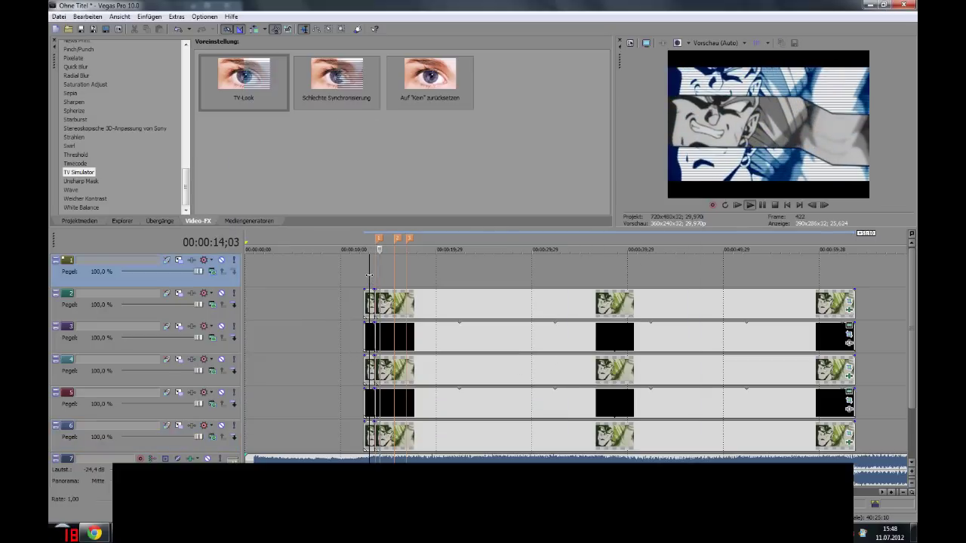
{"action": "key", "text": "space"}
{"action": "key", "text": "space"}
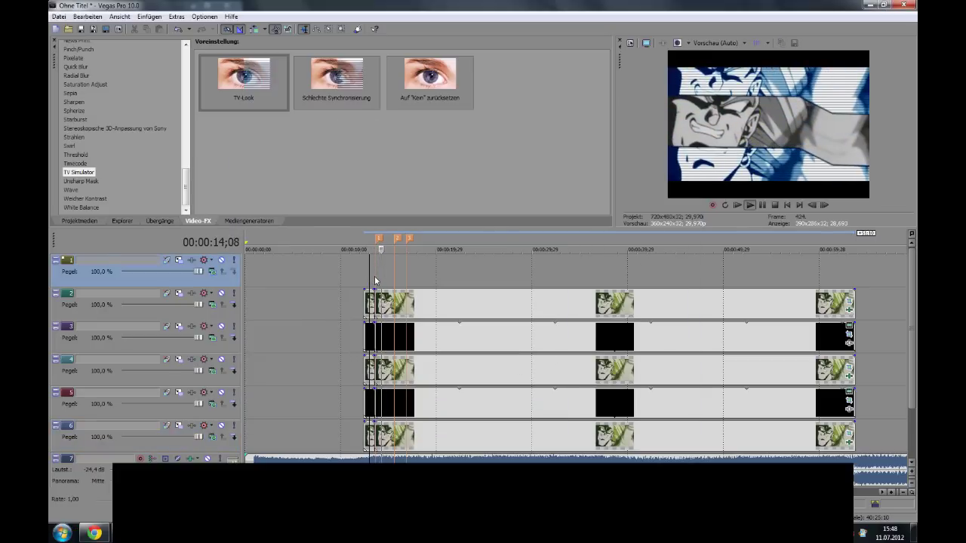
{"action": "key", "text": "space"}
{"action": "key", "text": "space"}
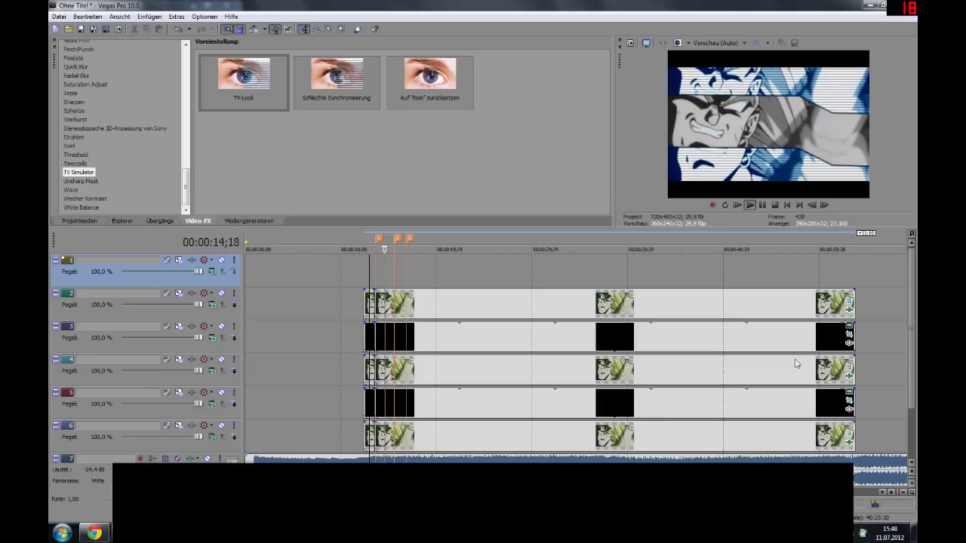
{"action": "key", "text": "space"}
{"action": "scroll", "coordinate": [422, 279], "scroll_direction": "up", "scroll_amount": 2}
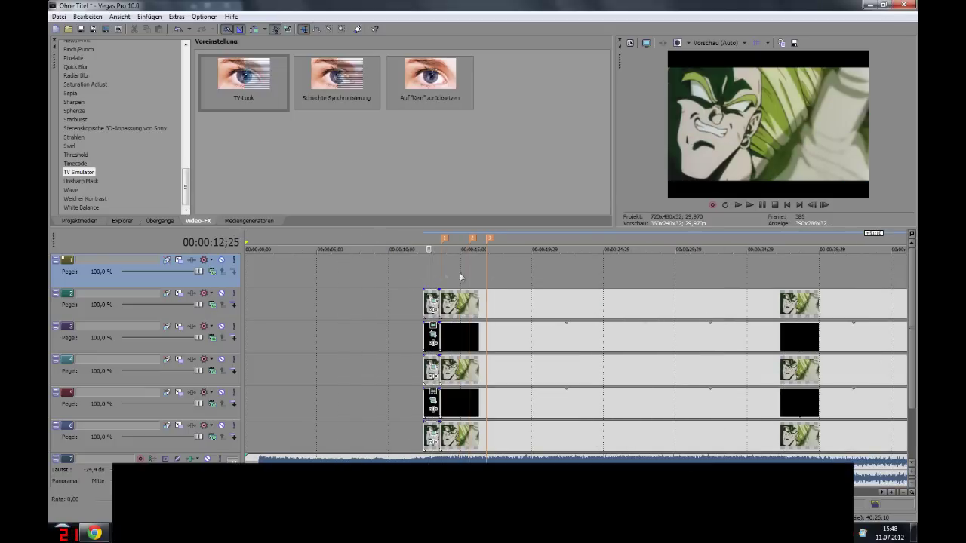
{"action": "key", "text": "space"}
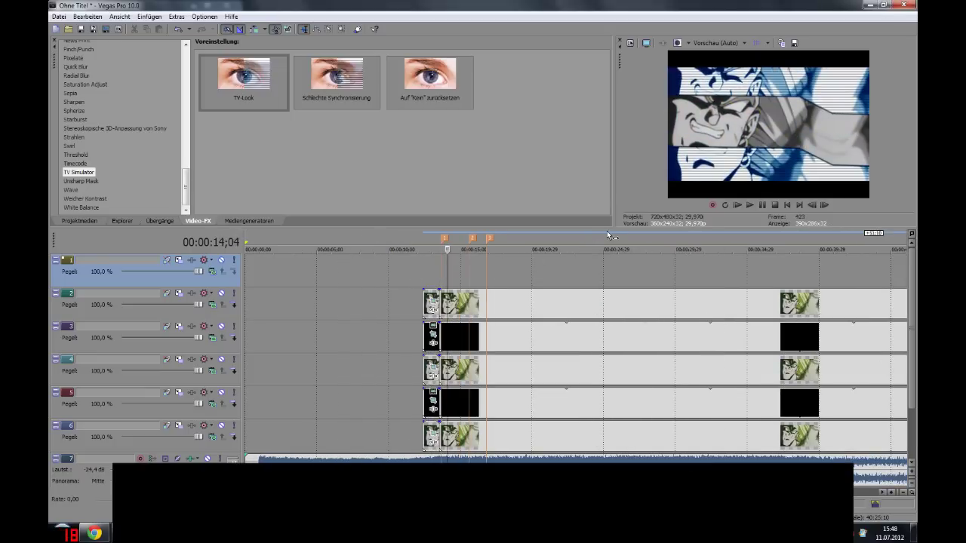
{"action": "left_click", "coordinate": [437, 277]}
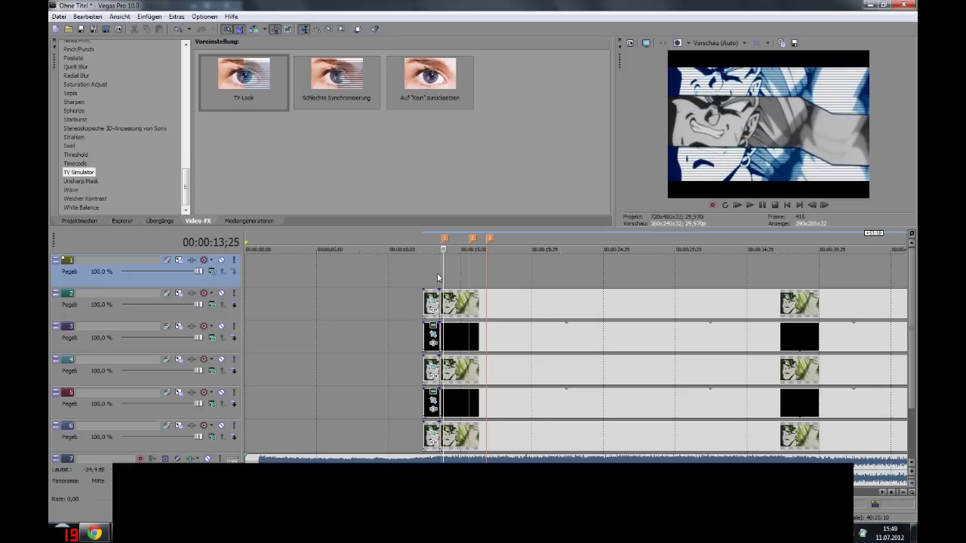
{"action": "key", "text": "space"}
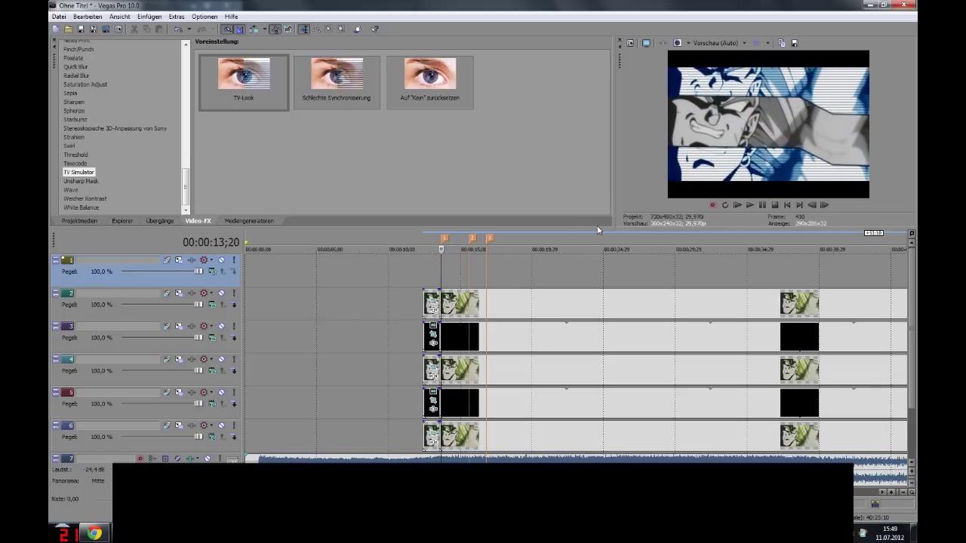
{"action": "left_click", "coordinate": [429, 270]}
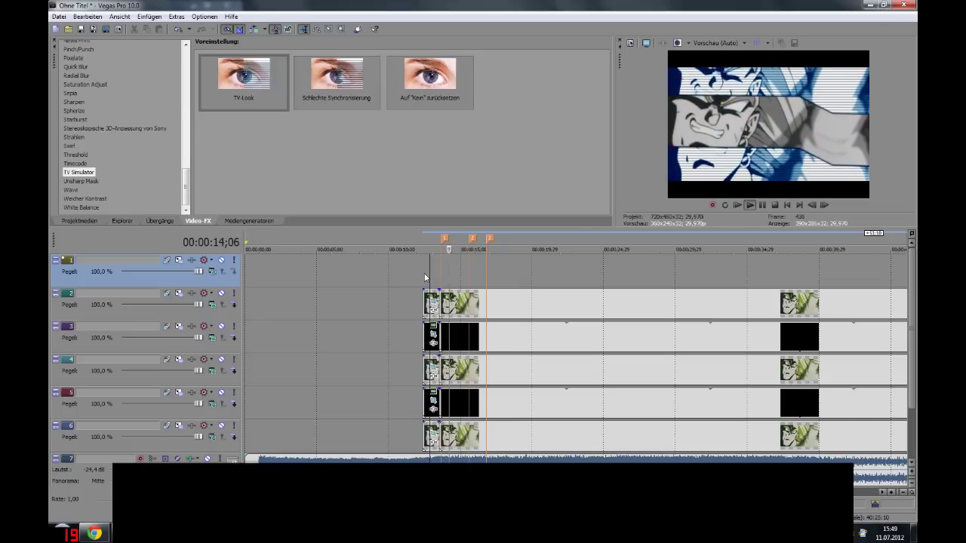
{"action": "scroll", "coordinate": [426, 283], "scroll_direction": "down", "scroll_amount": 3}
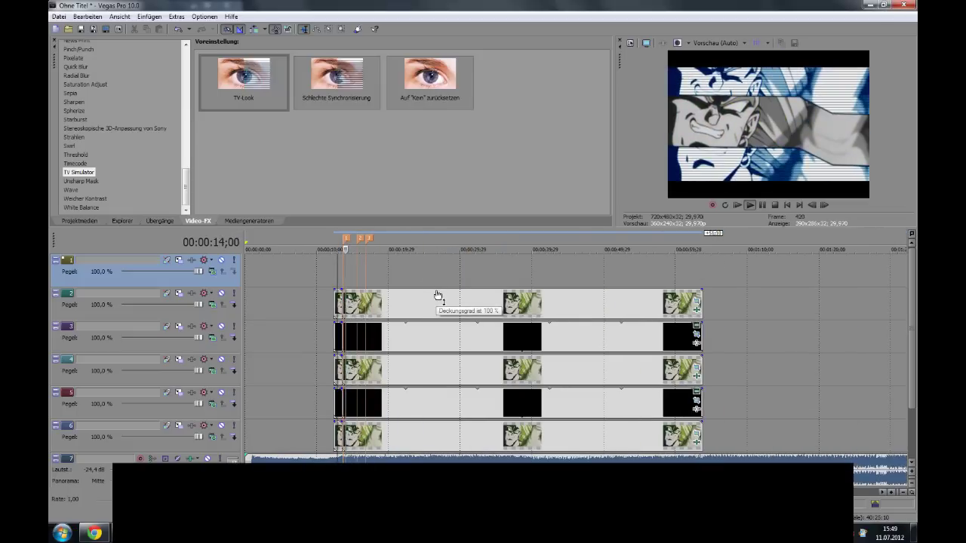
{"action": "key", "text": "space"}
{"action": "left_click", "coordinate": [695, 435]}
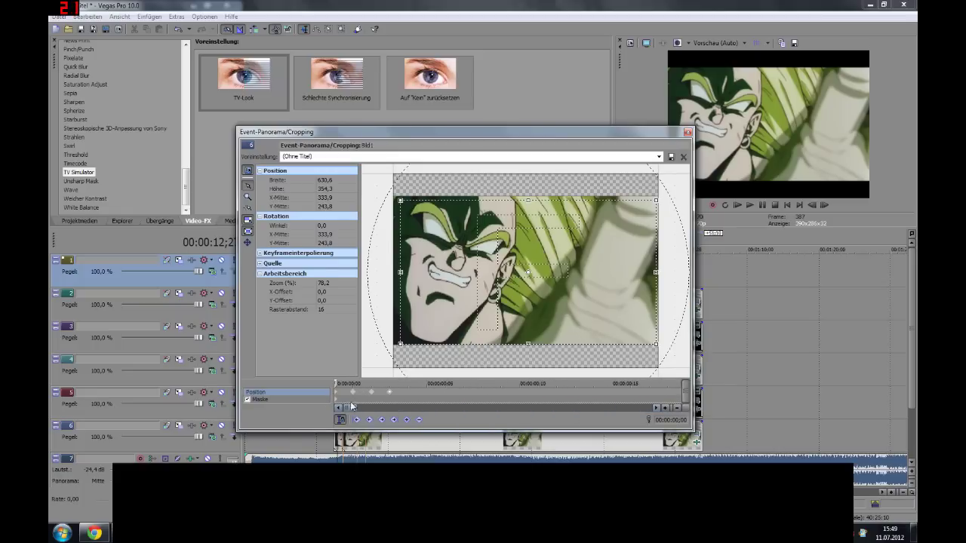
- Restore the track 6 crop to the full frame at frame 4 and close Pan/Crop
{"action": "left_click", "coordinate": [354, 395]}
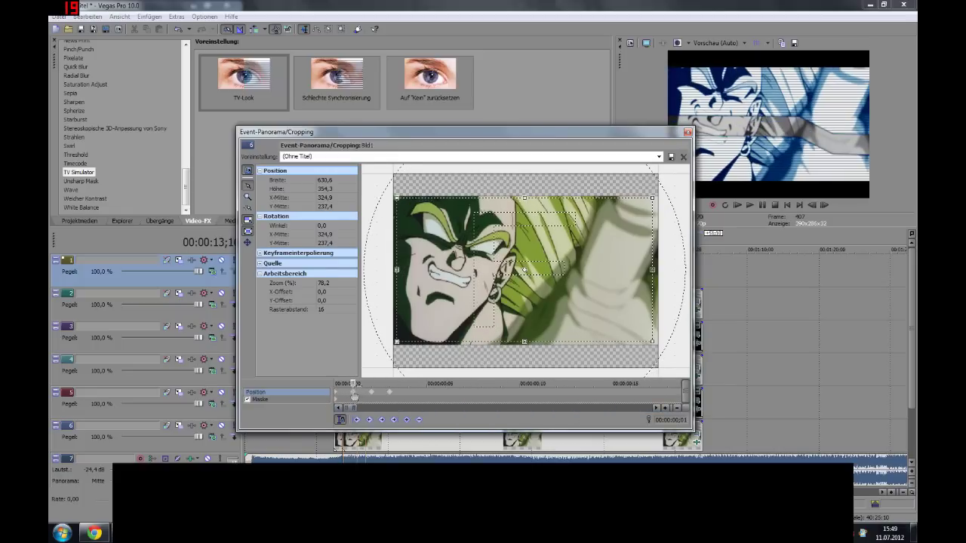
{"action": "left_click", "coordinate": [406, 394]}
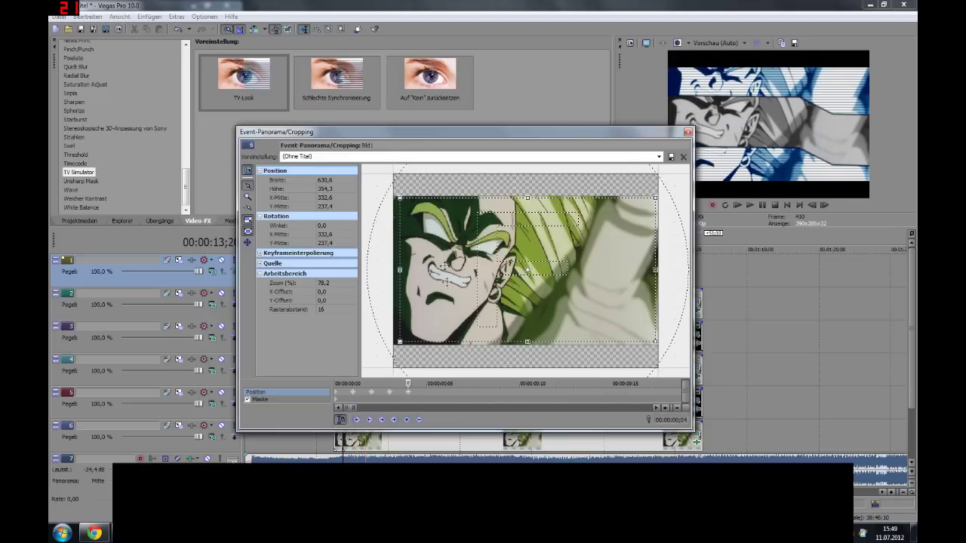
{"action": "right_click", "coordinate": [432, 253]}
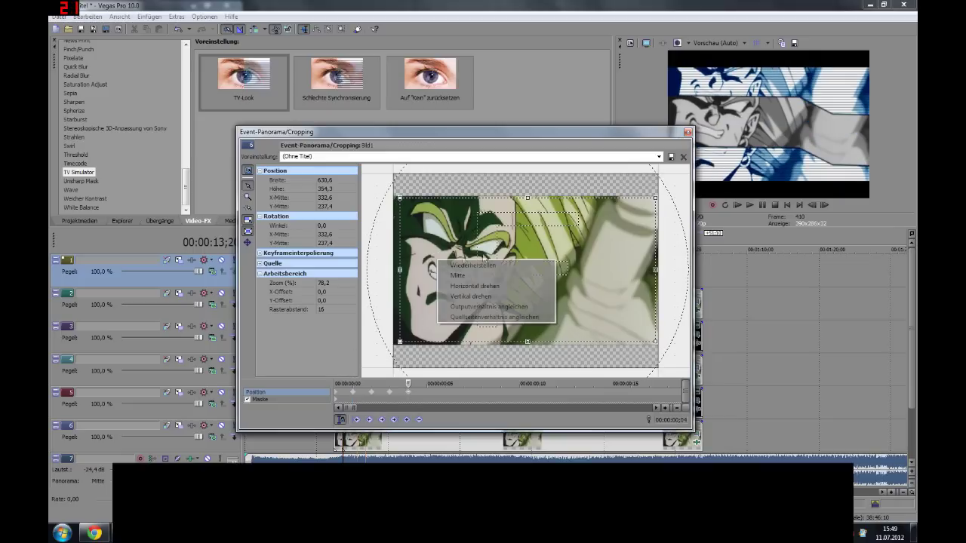
{"action": "left_click", "coordinate": [453, 267]}
{"action": "left_click", "coordinate": [658, 157]}
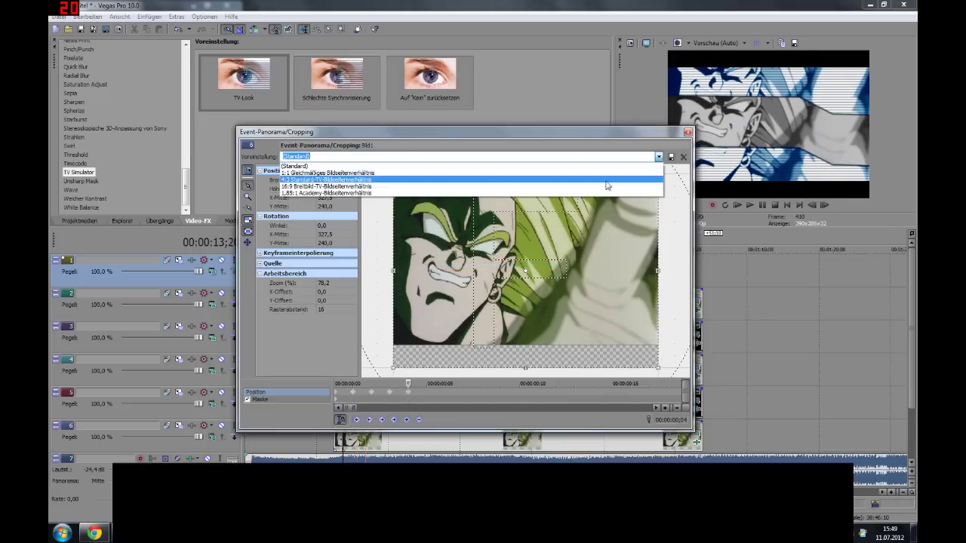
{"action": "left_click", "coordinate": [658, 157]}
{"action": "left_click", "coordinate": [687, 132]}
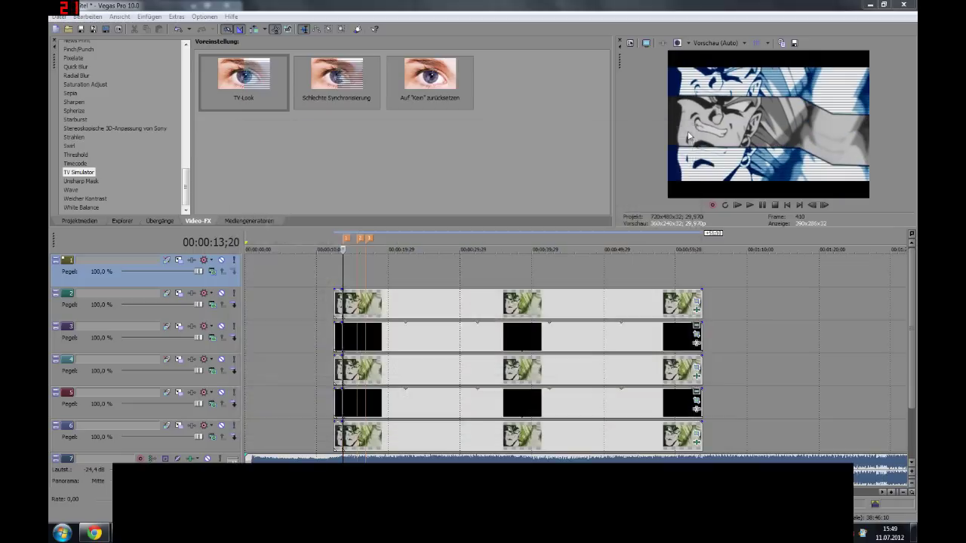
{"action": "left_click", "coordinate": [332, 407]}
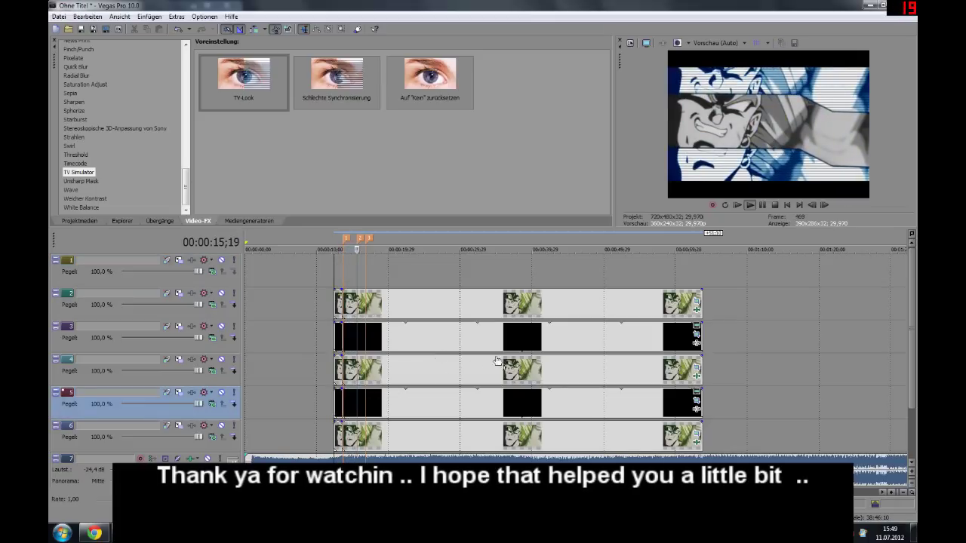
{"action": "key", "text": "space"}
{"action": "key", "text": "space"}
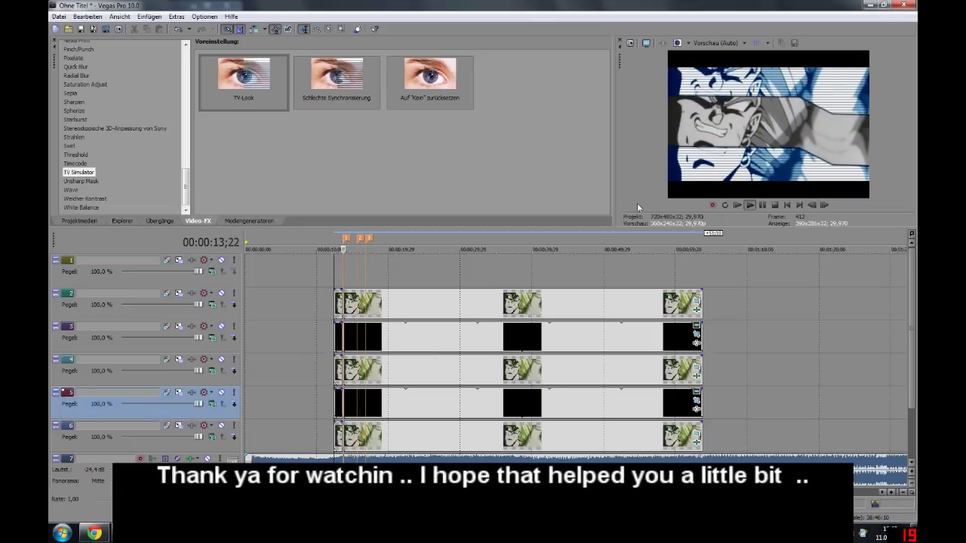
{"action": "left_click", "coordinate": [365, 272]}
{"action": "left_click", "coordinate": [337, 271]}
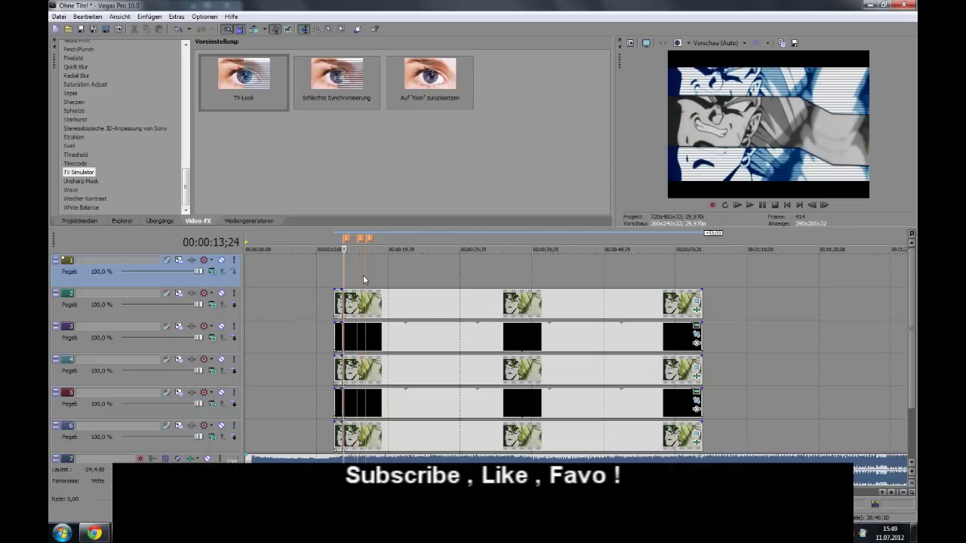
{"action": "left_click", "coordinate": [335, 274]}
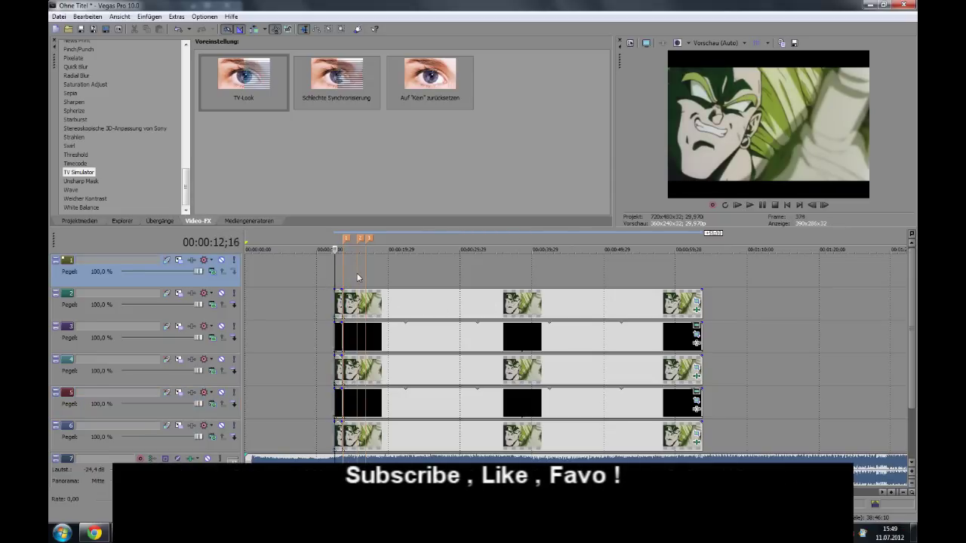
{"action": "scroll", "coordinate": [357, 277], "scroll_direction": "up", "scroll_amount": 2}
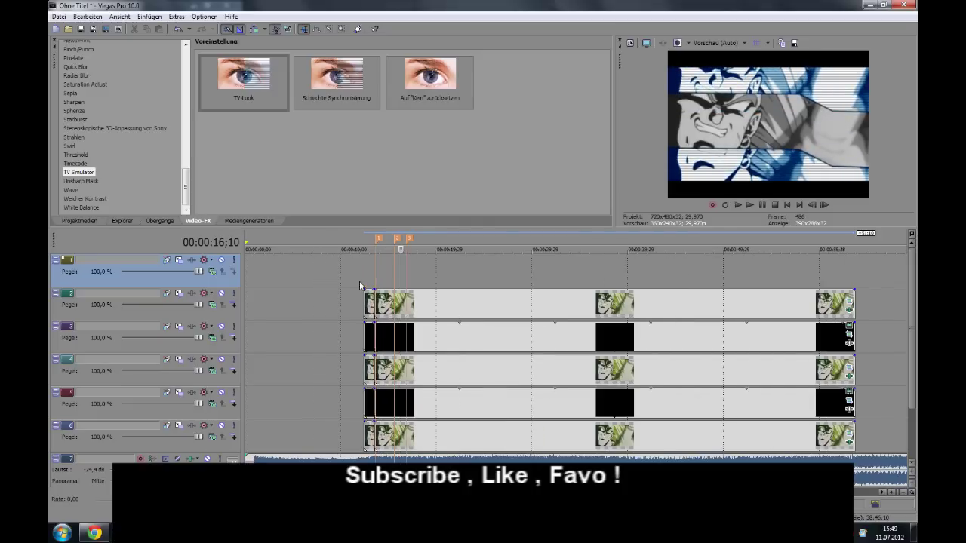
{"action": "left_click", "coordinate": [366, 271]}
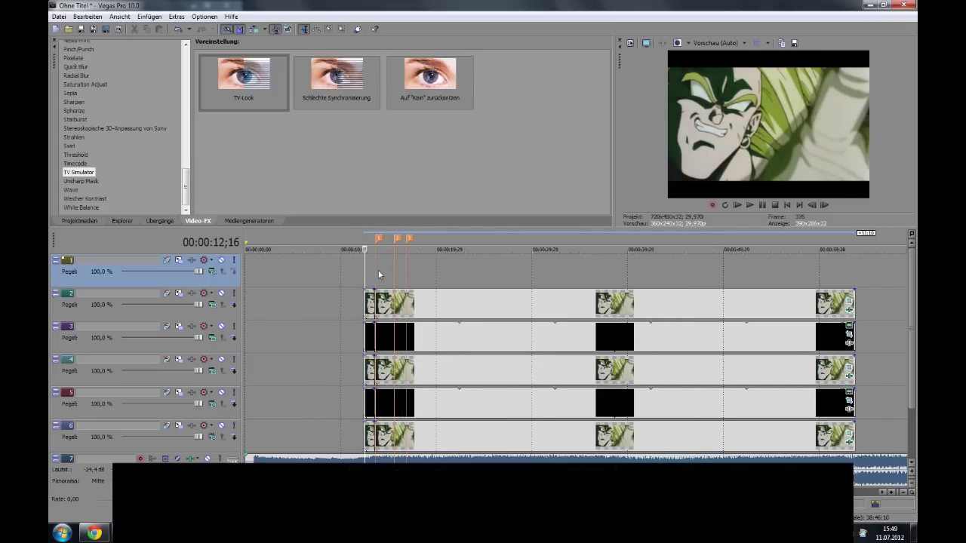